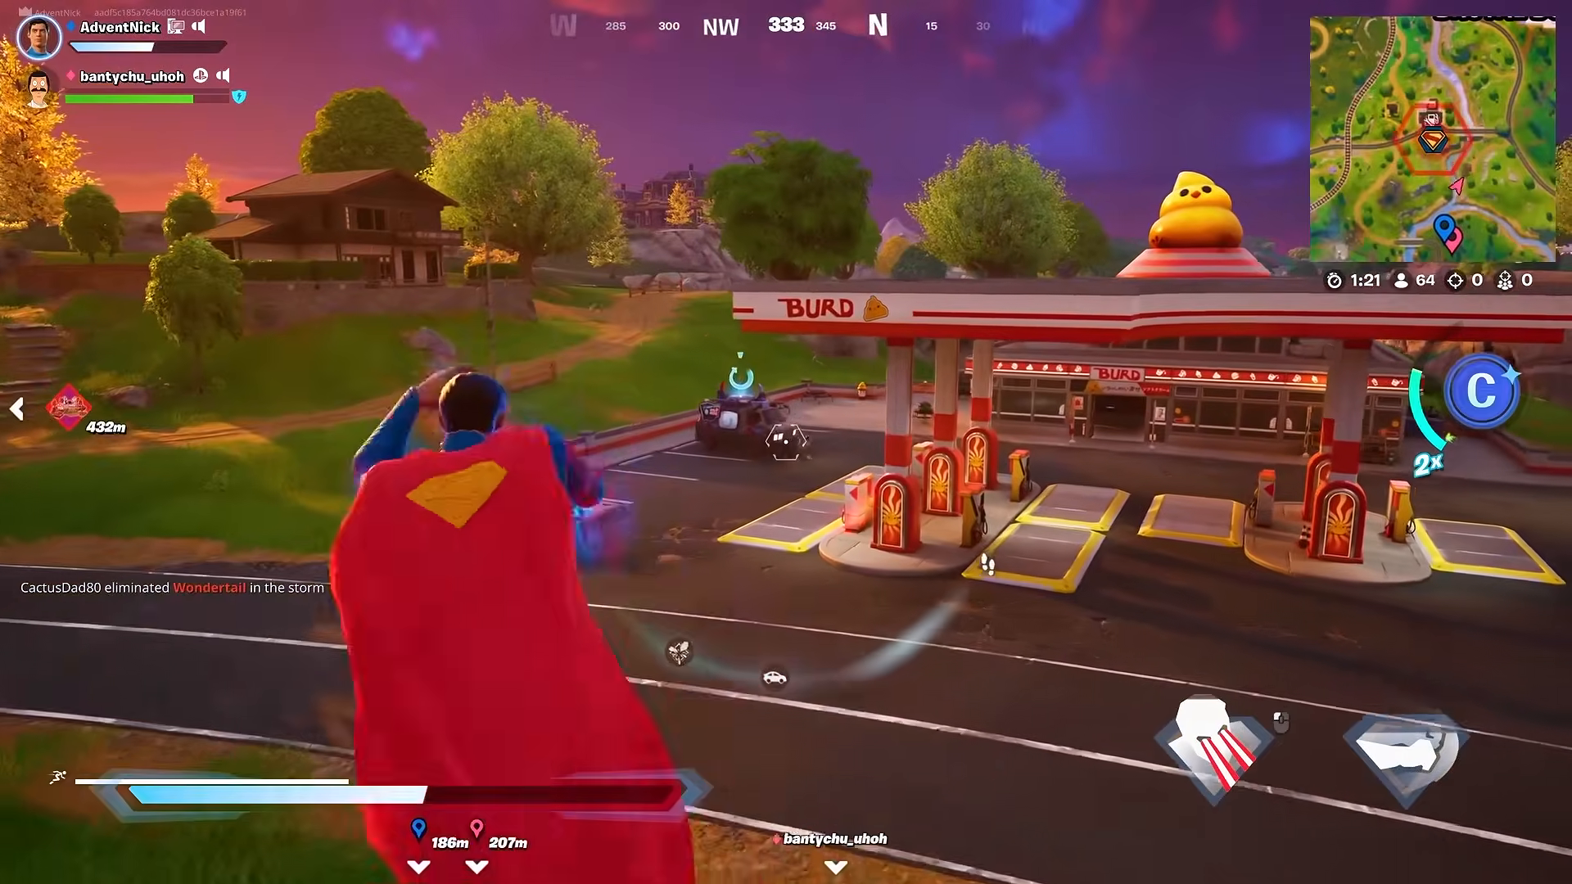
pyautogui.click(786, 442)
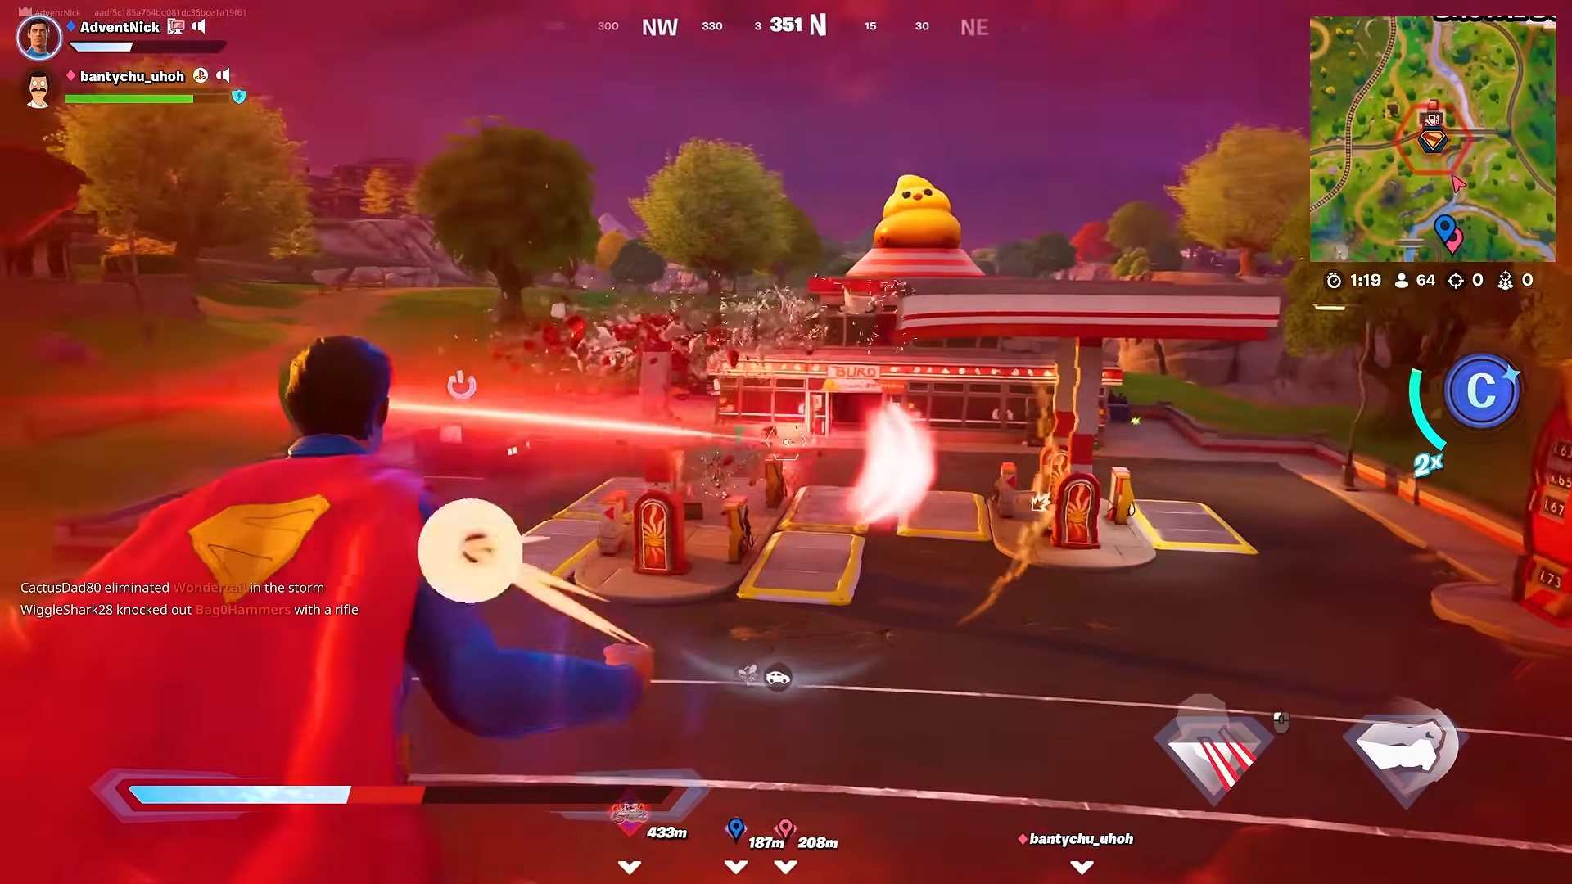
pyautogui.moveTo(786, 442); pyautogui.dragTo(786, 442)
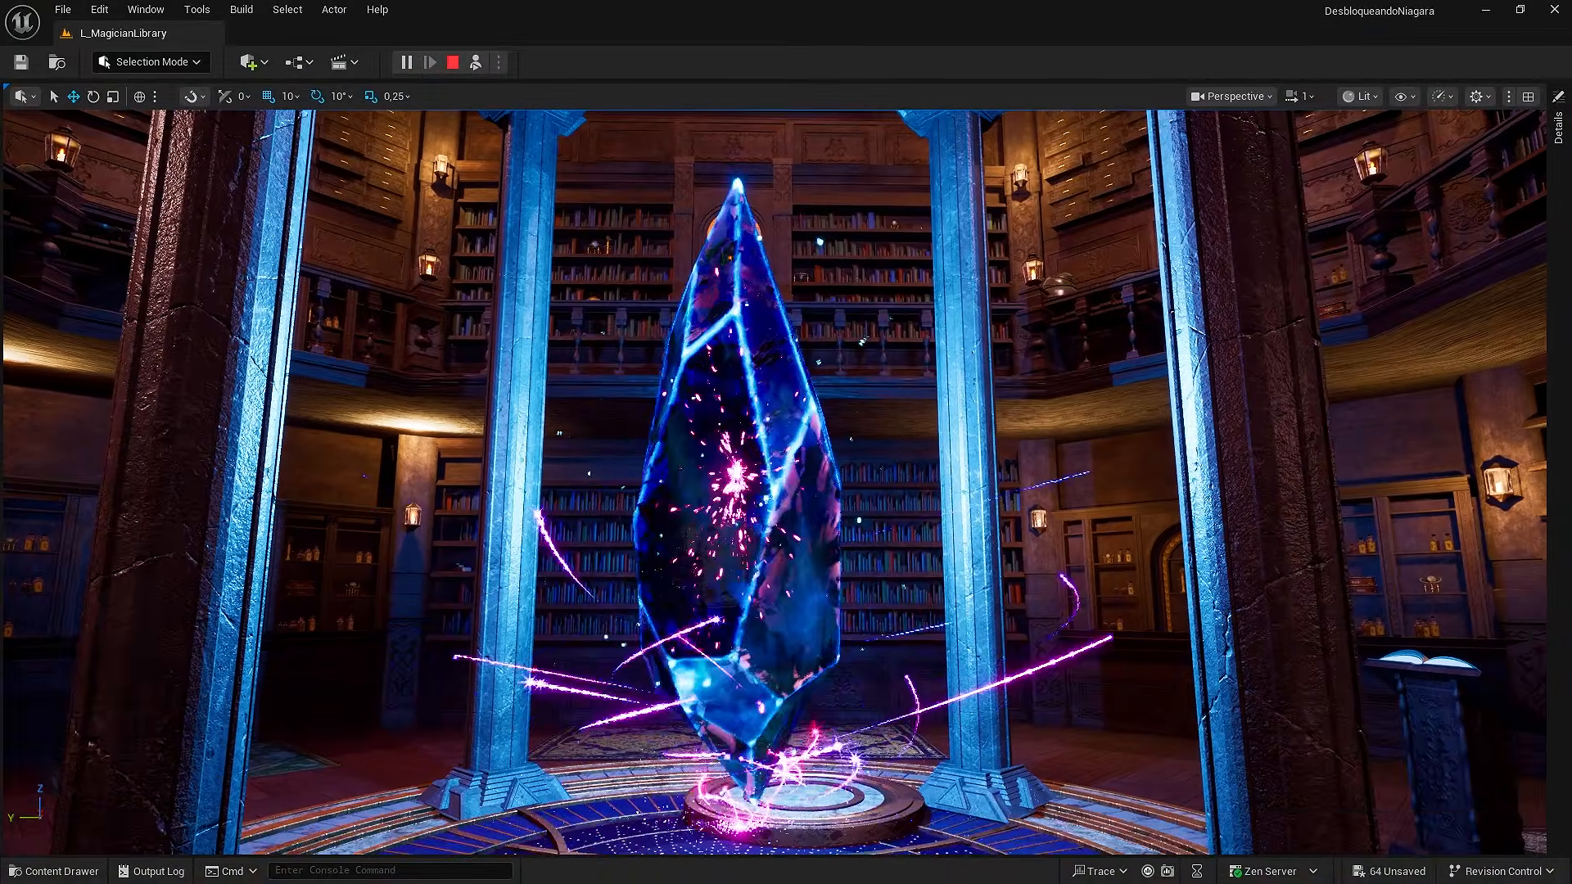
# Create a Niagara System in the MagicianLabatory Niagara folder, using the CompletelyEmpty emitter as its base
pyautogui.hotkey('ctrl', 'space')
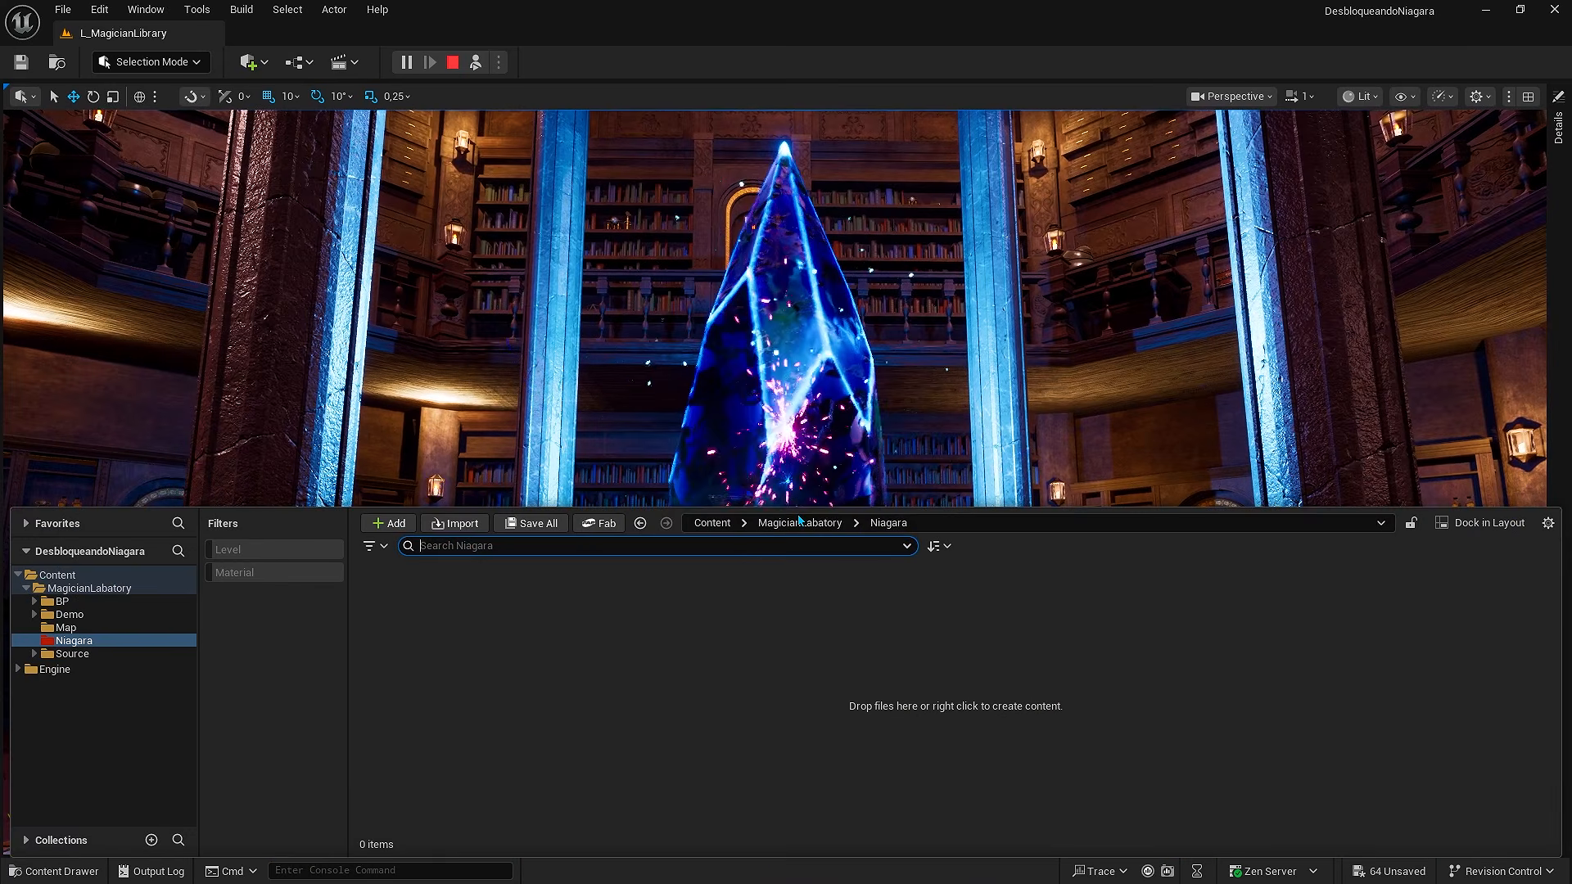
pyautogui.rightClick(492, 612)
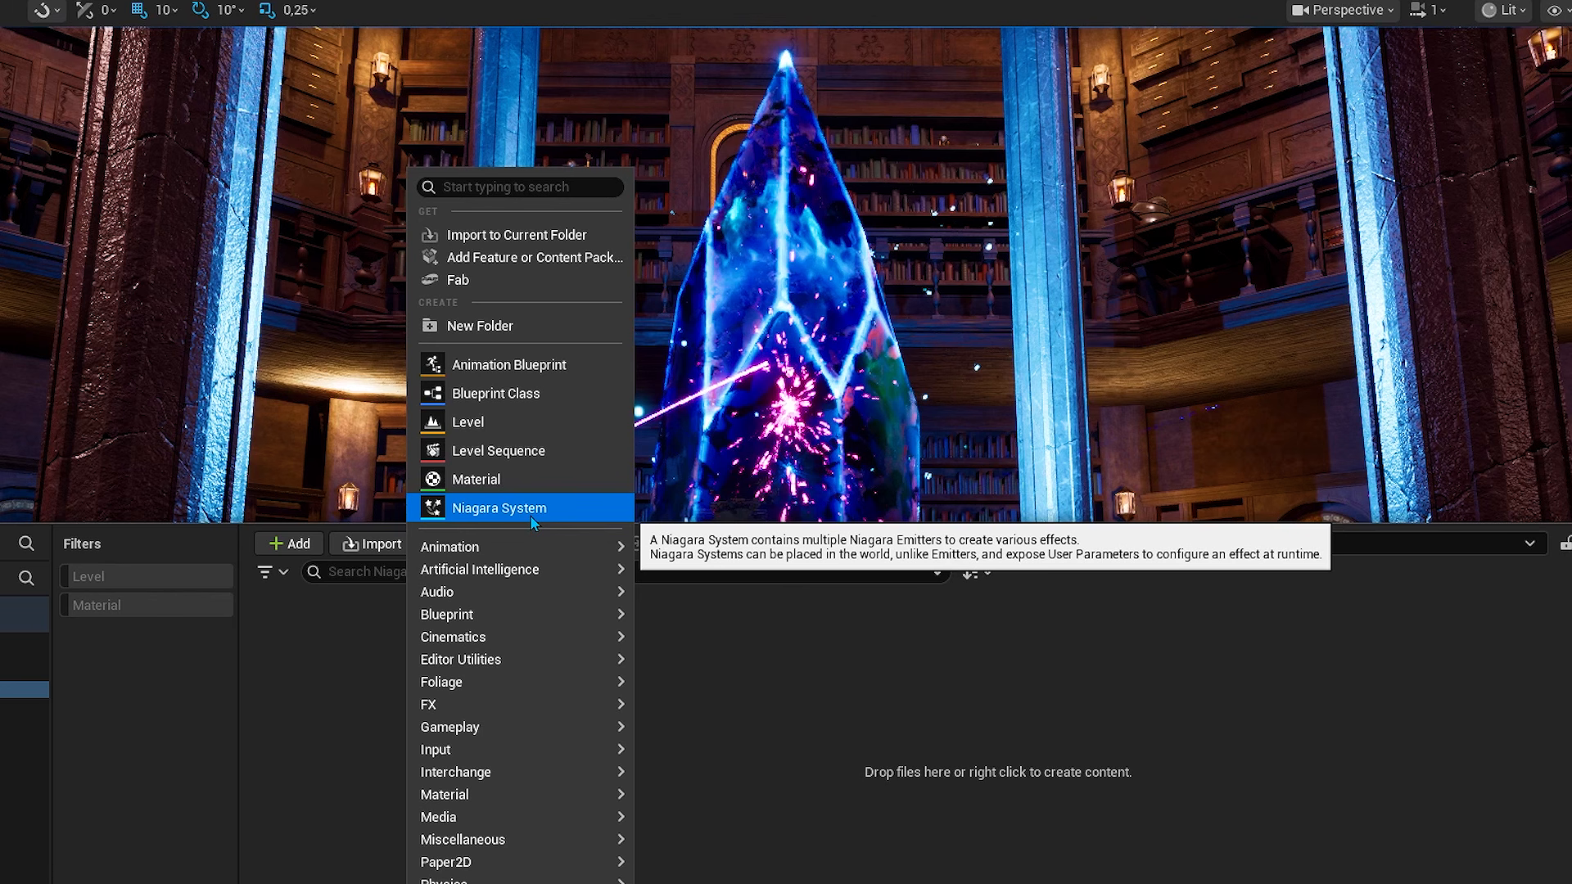
pyautogui.click(508, 508)
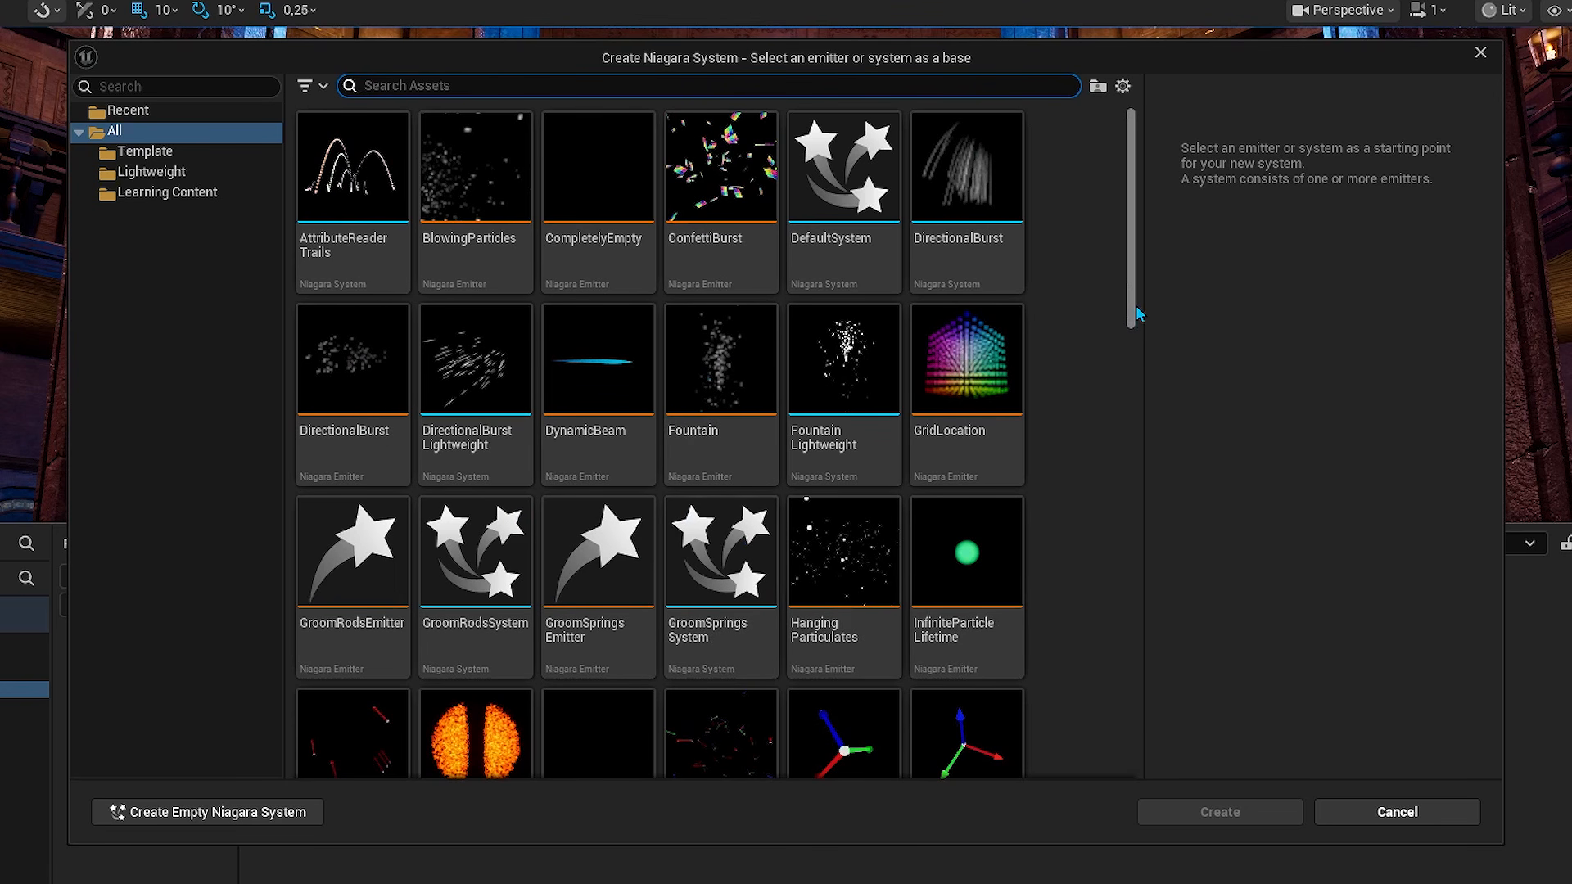
pyautogui.moveTo(1136, 311)
pyautogui.mouseDown()
pyautogui.moveTo(1143, 773)
pyautogui.moveTo(1136, 539)
pyautogui.moveTo(1158, 311)
pyautogui.mouseUp()
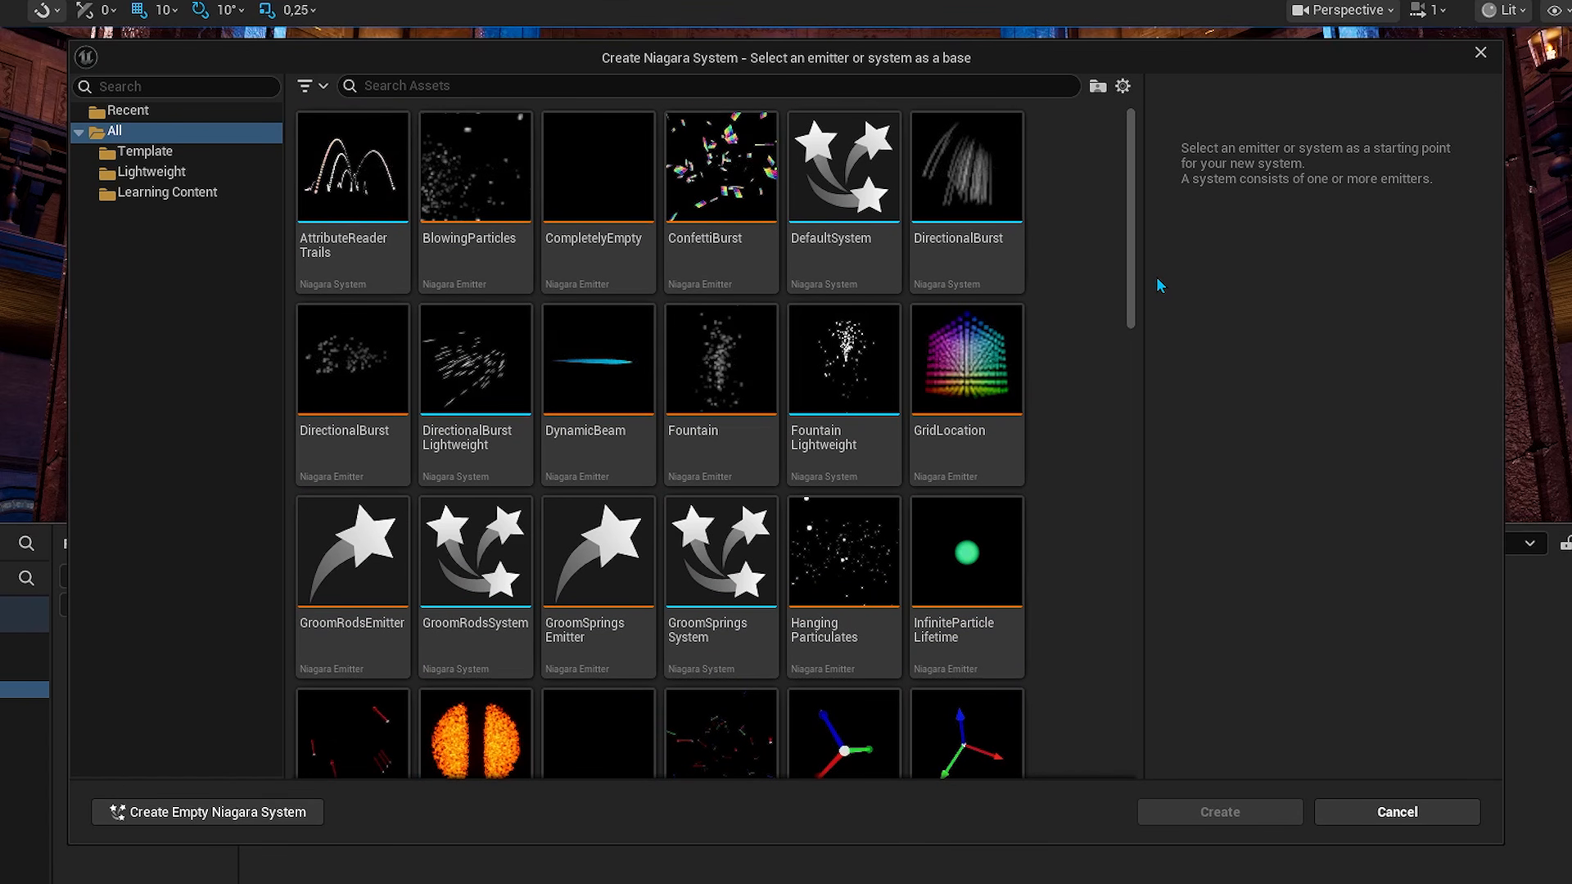
pyautogui.click(619, 266)
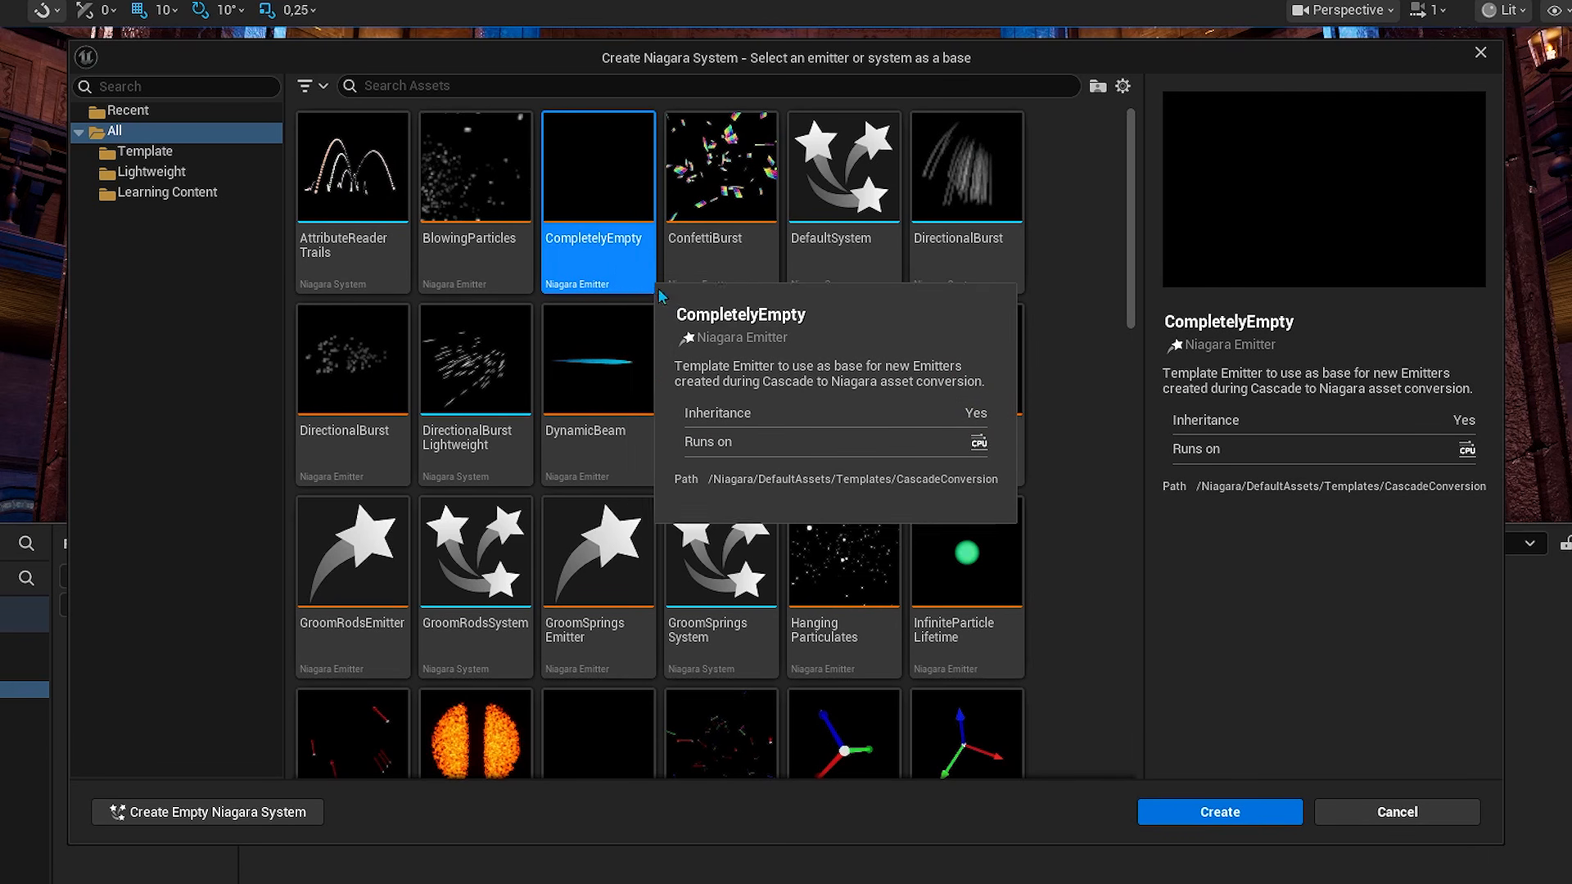
pyautogui.click(1224, 811)
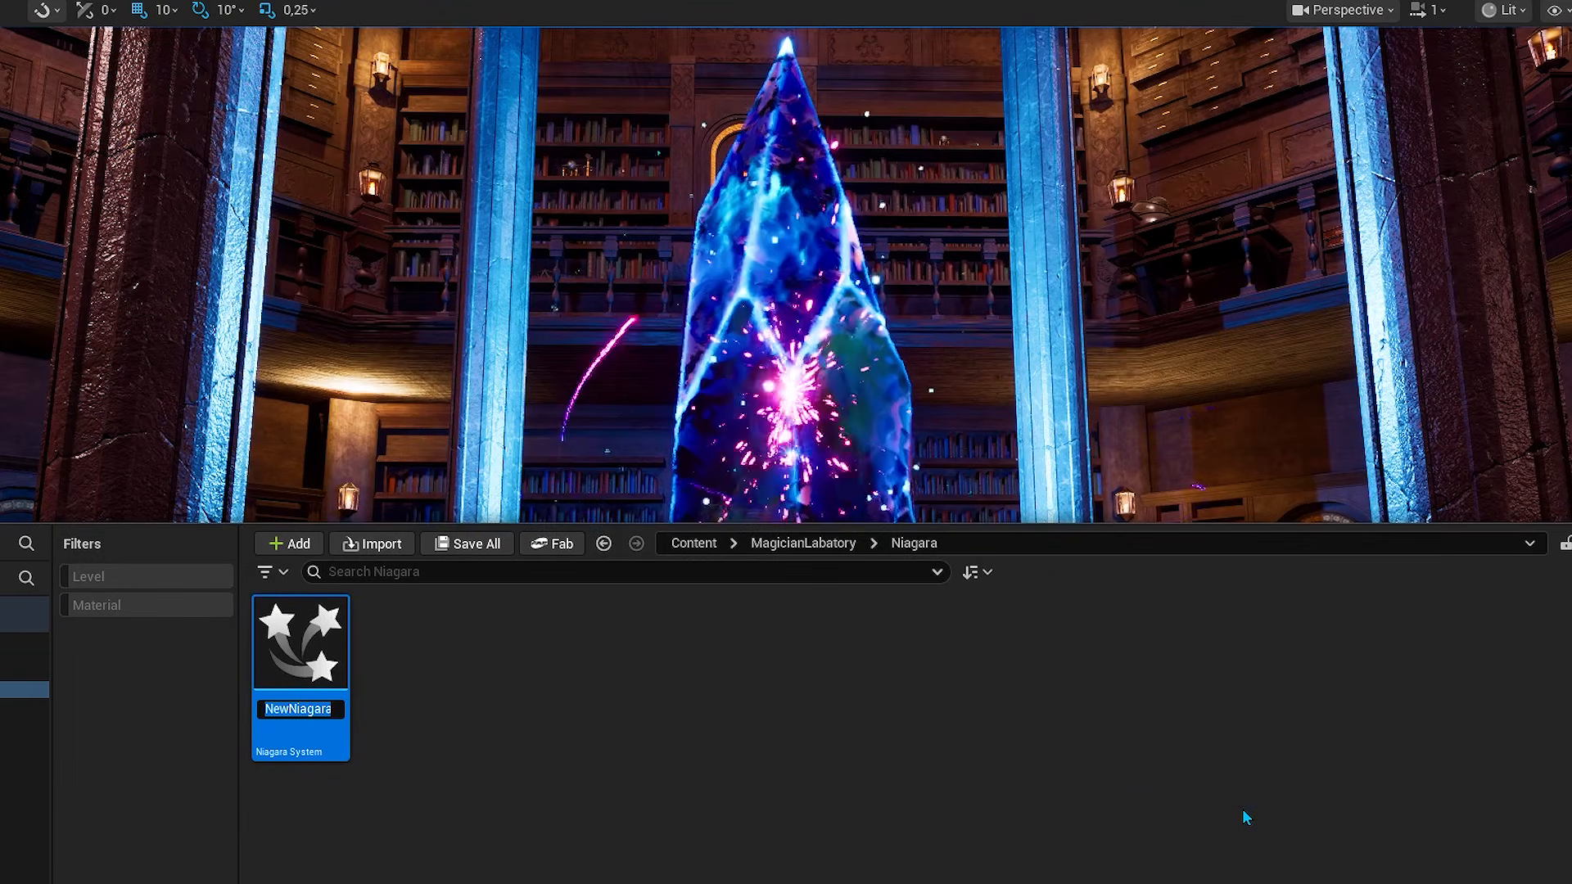
# Name the new Niagara System NS_NiagaraSystem and open it for editing
pyautogui.write('NS')
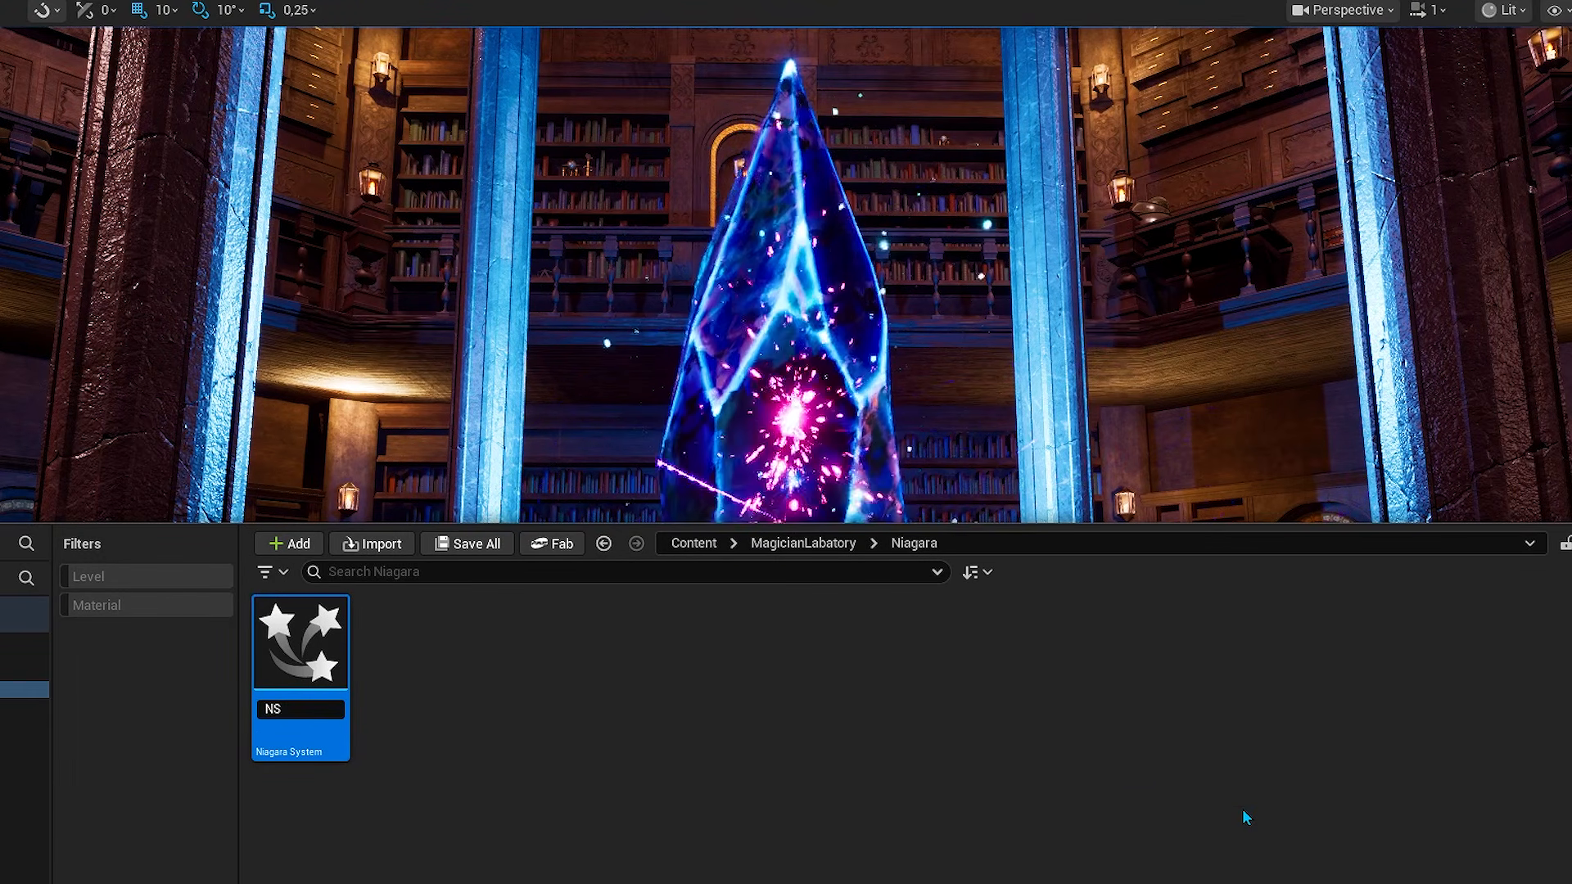
pyautogui.write('_Niag')
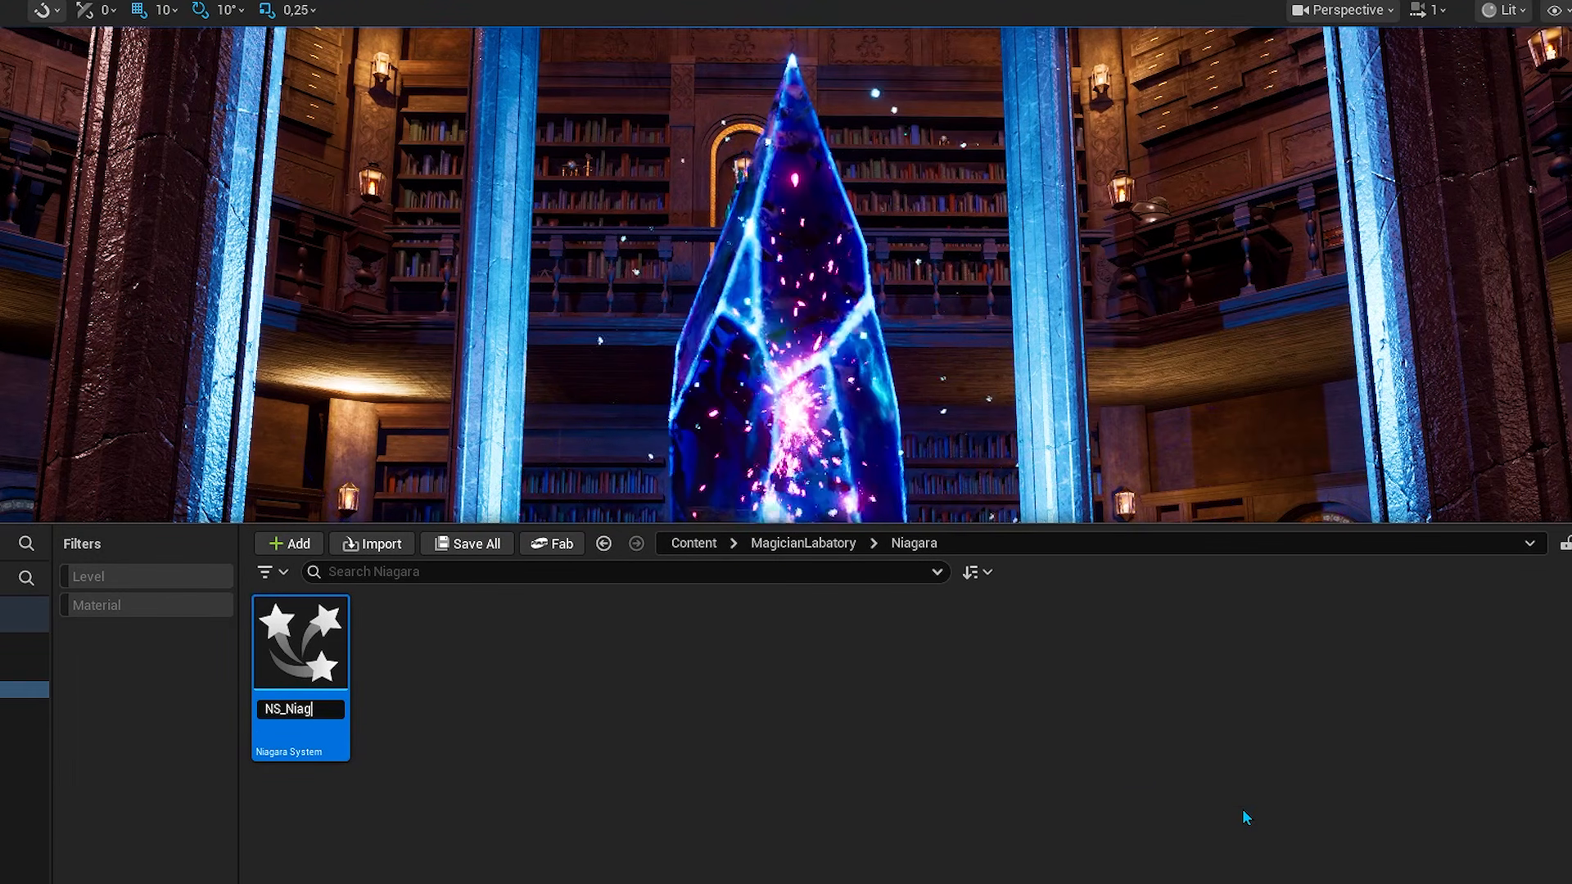
pyautogui.write('araSystem')
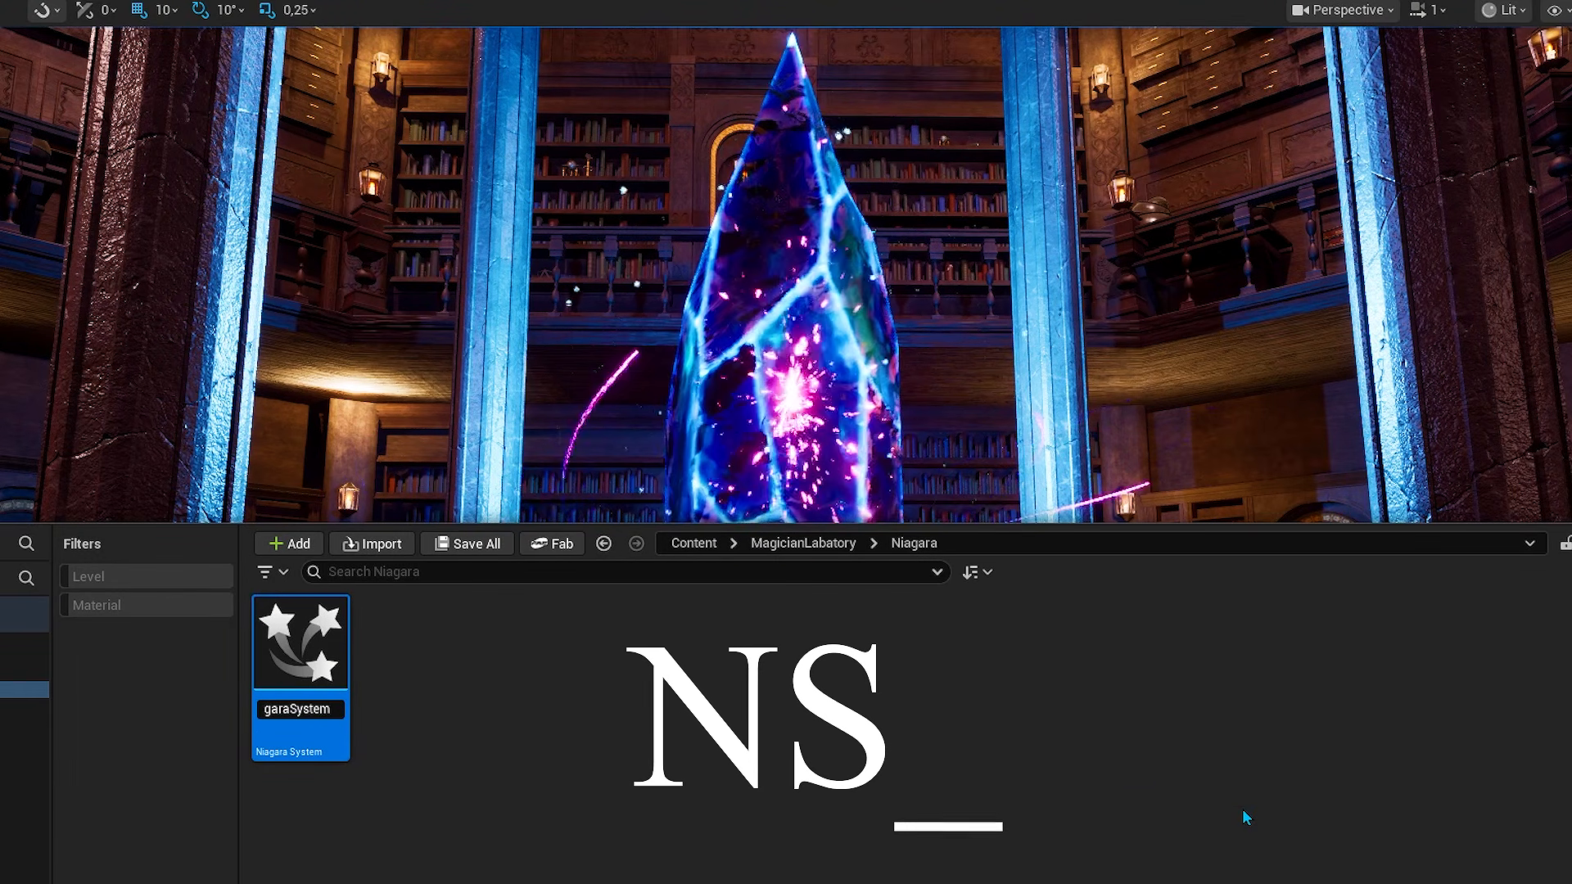
pyautogui.press('Return')
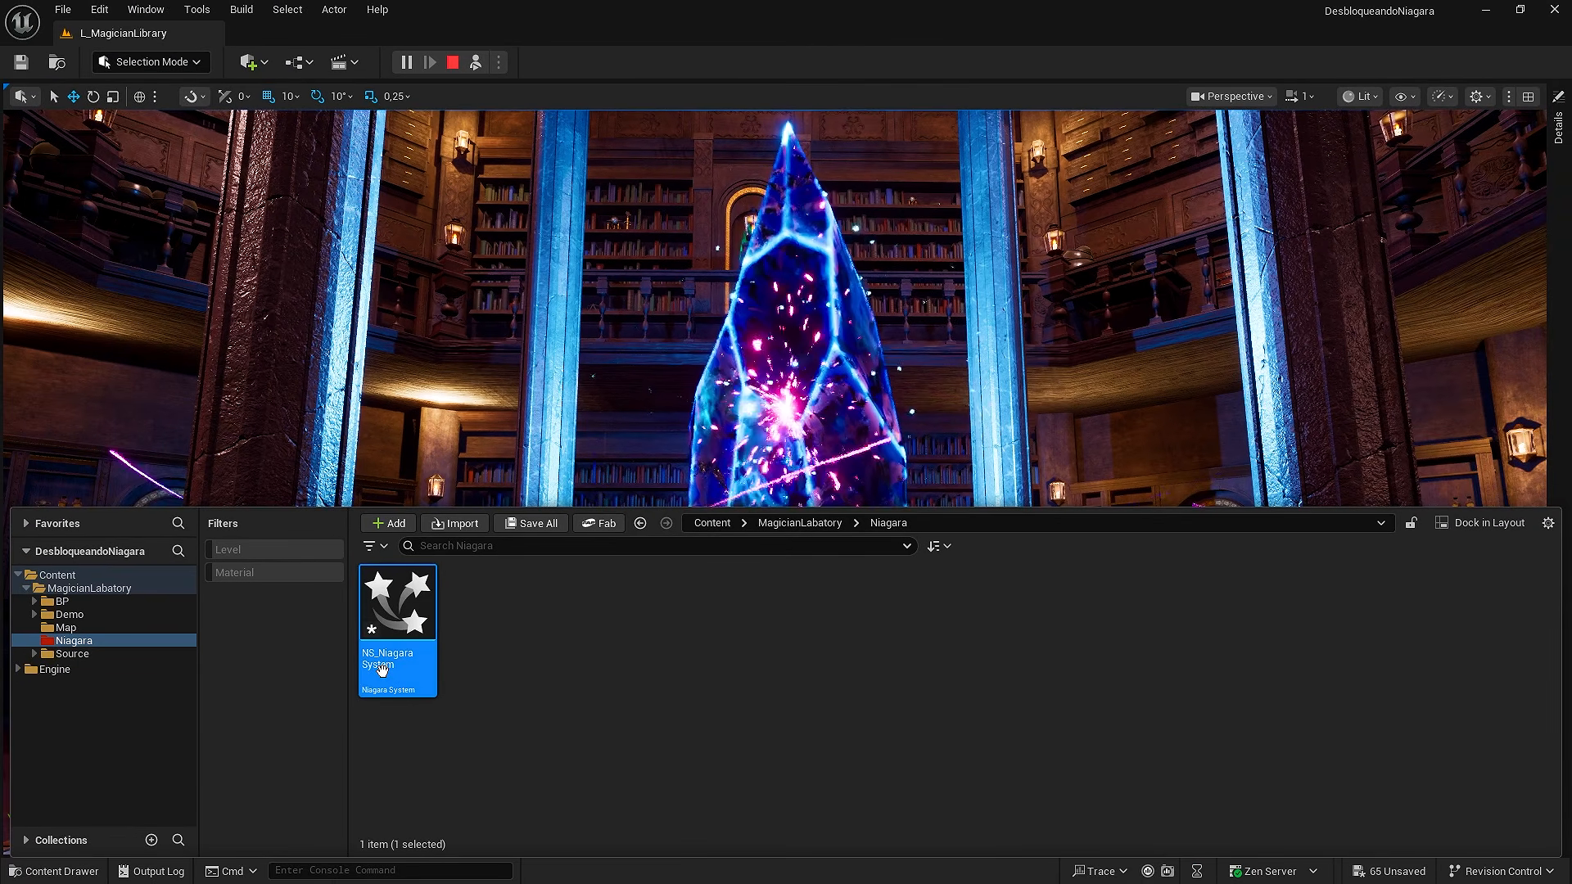
pyautogui.doubleClick(315, 647)
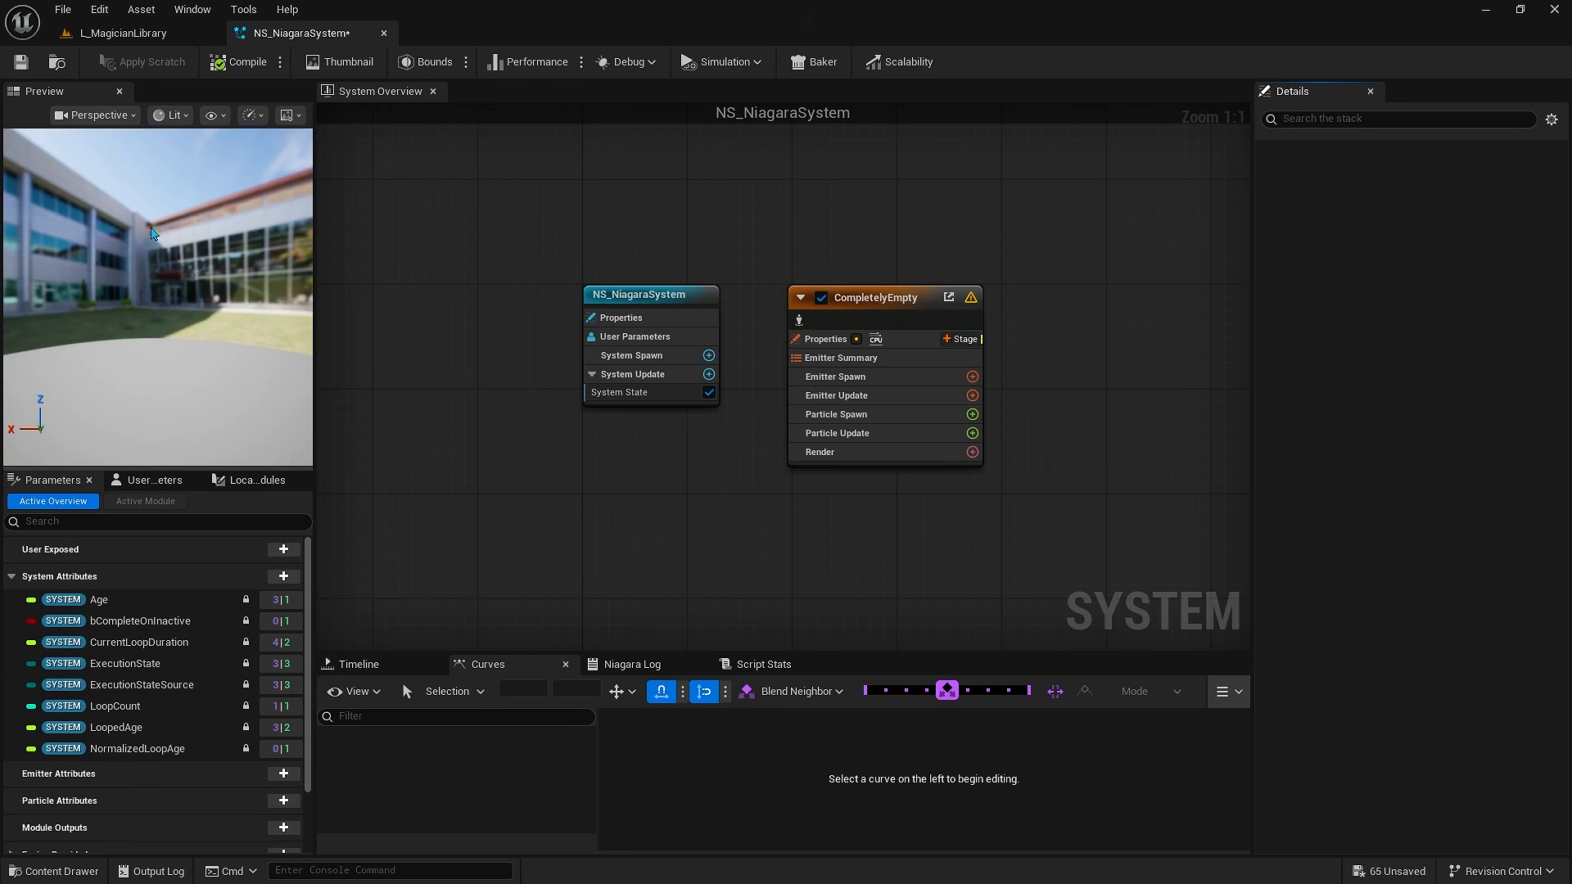
# Look around the preview, show the timeline, and inspect the settings of the NS_NiagaraSystem and CompletelyEmpty nodes
pyautogui.click(151, 229)
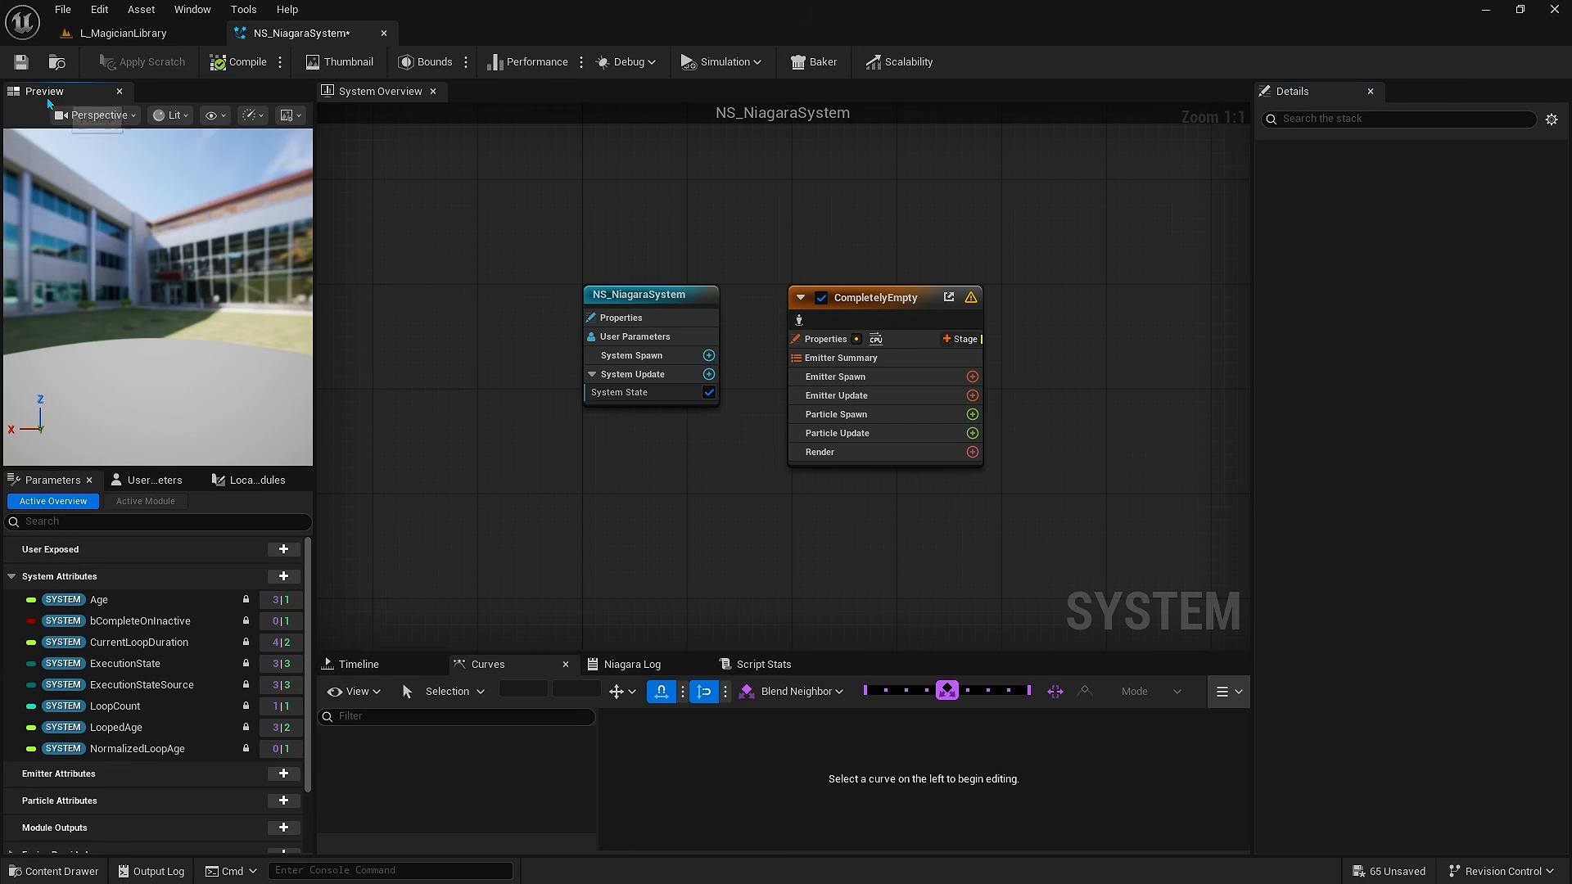
pyautogui.moveTo(123, 193); pyautogui.dragTo(141, 268)
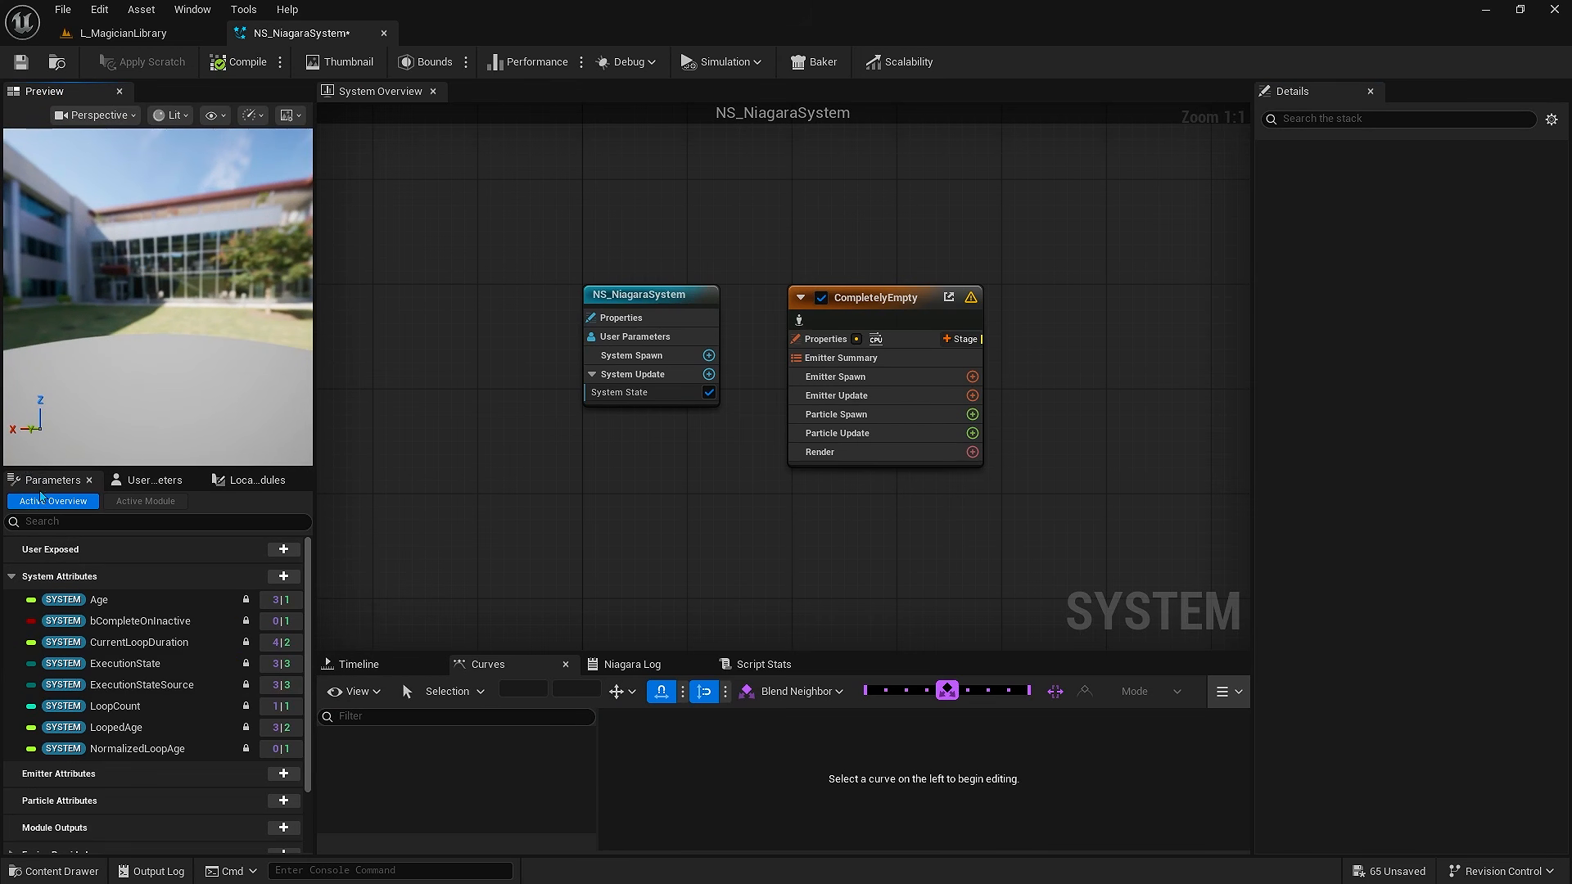
pyautogui.click(358, 664)
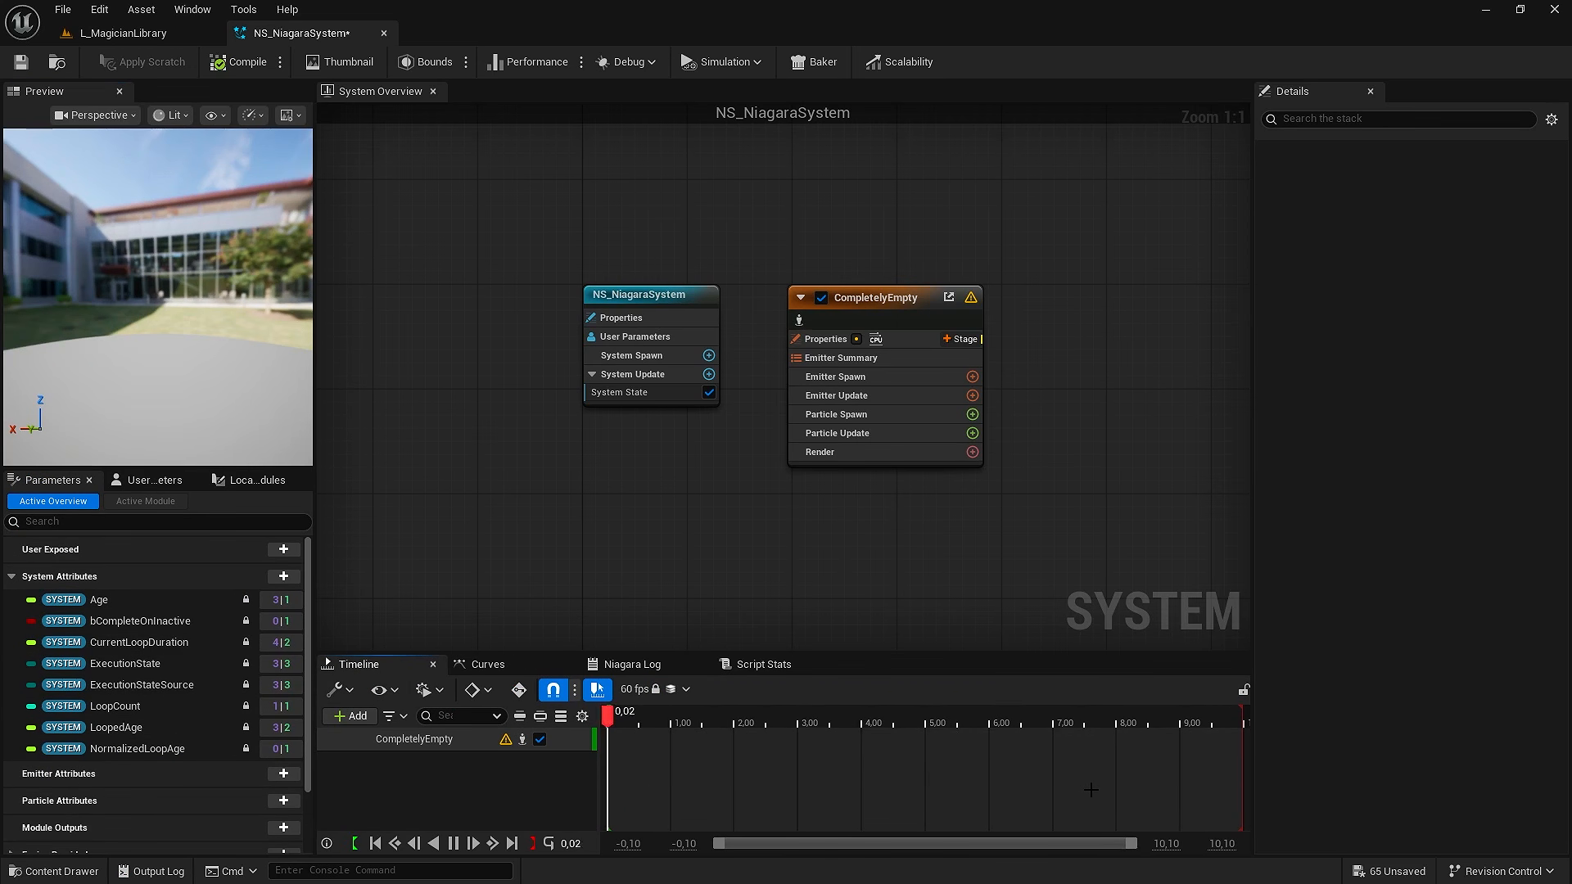
pyautogui.moveTo(1186, 138); pyautogui.dragTo(679, 304)
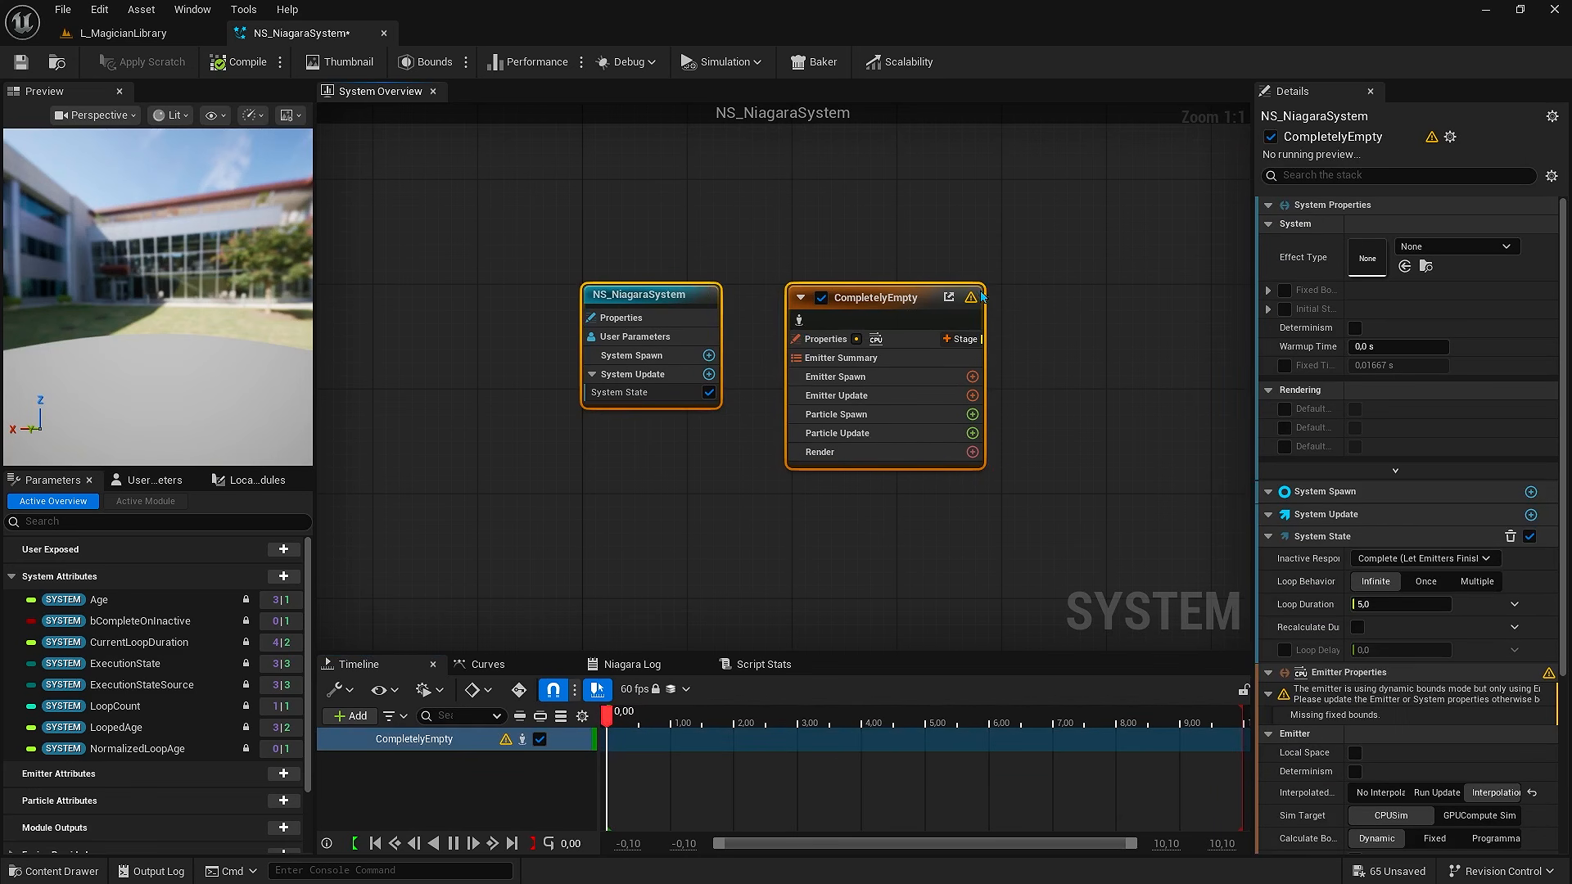
pyautogui.moveTo(997, 505)
pyautogui.mouseDown(button='right')
pyautogui.moveTo(969, 502)
pyautogui.moveTo(1040, 523)
pyautogui.moveTo(1005, 514)
pyautogui.mouseUp(button='right')
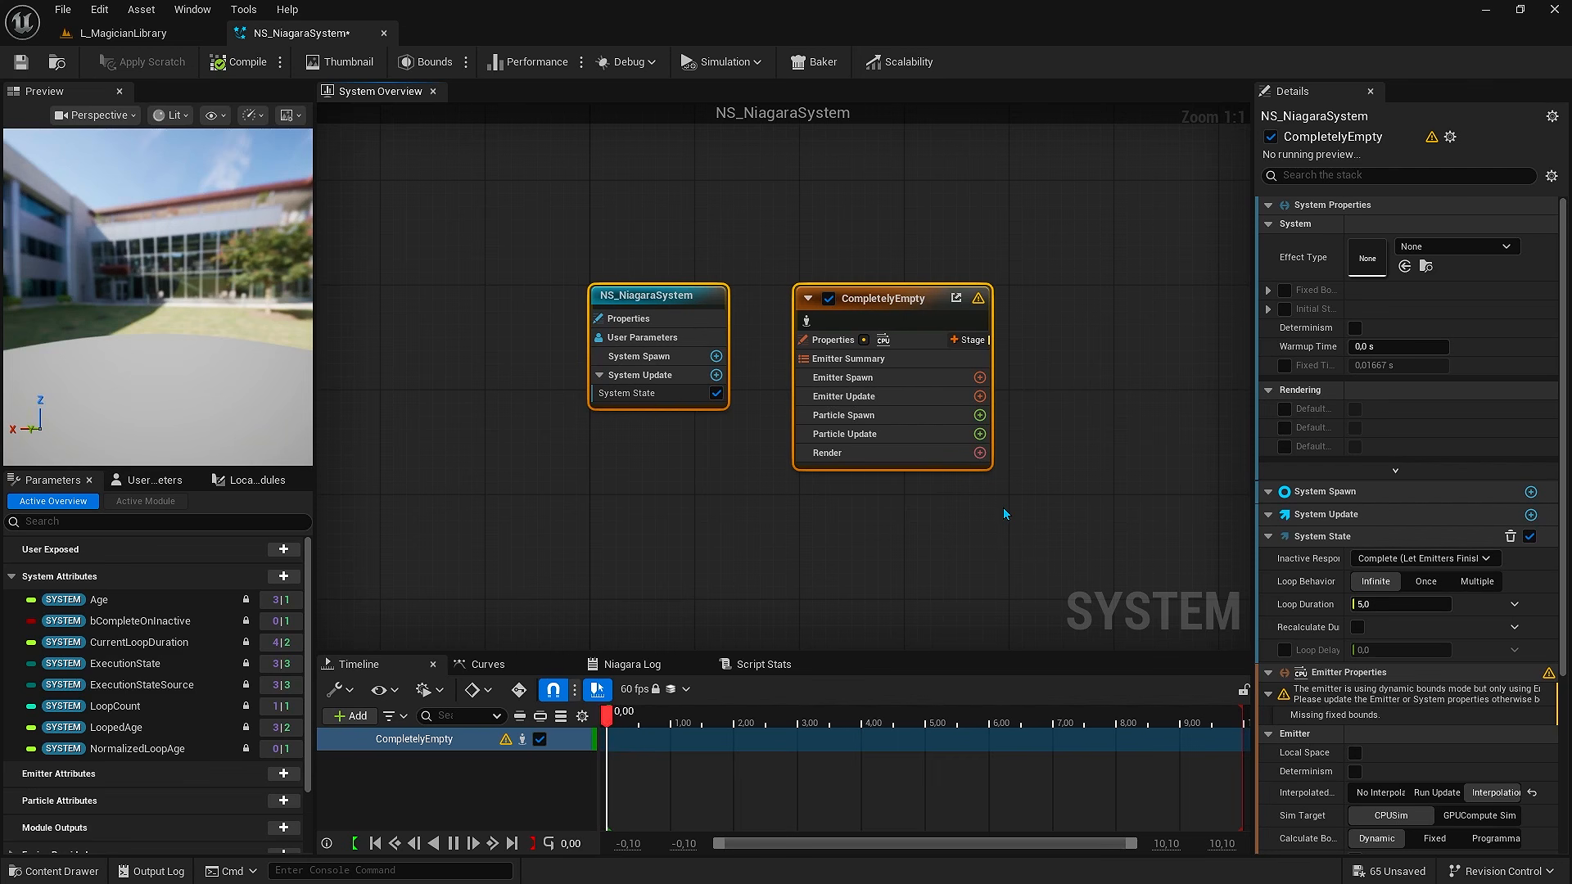
pyautogui.click(695, 309)
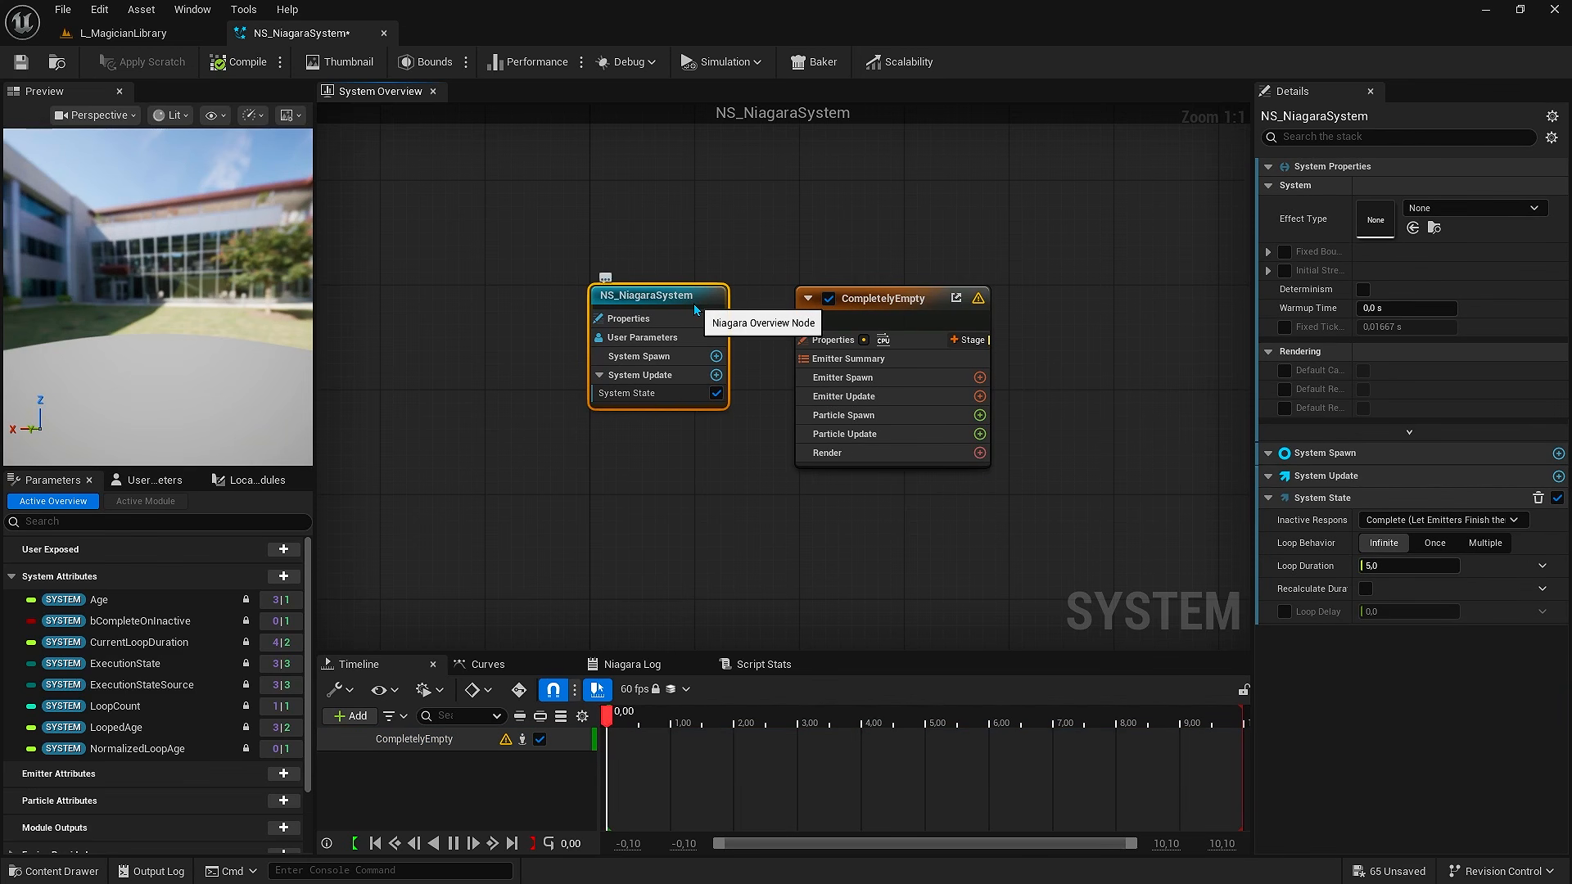
# In NS_FlameThrowerV2, move the system node down beside its emitters and inspect the settings of the three emitters and the system
pyautogui.hotkey('ctrl', 'space')
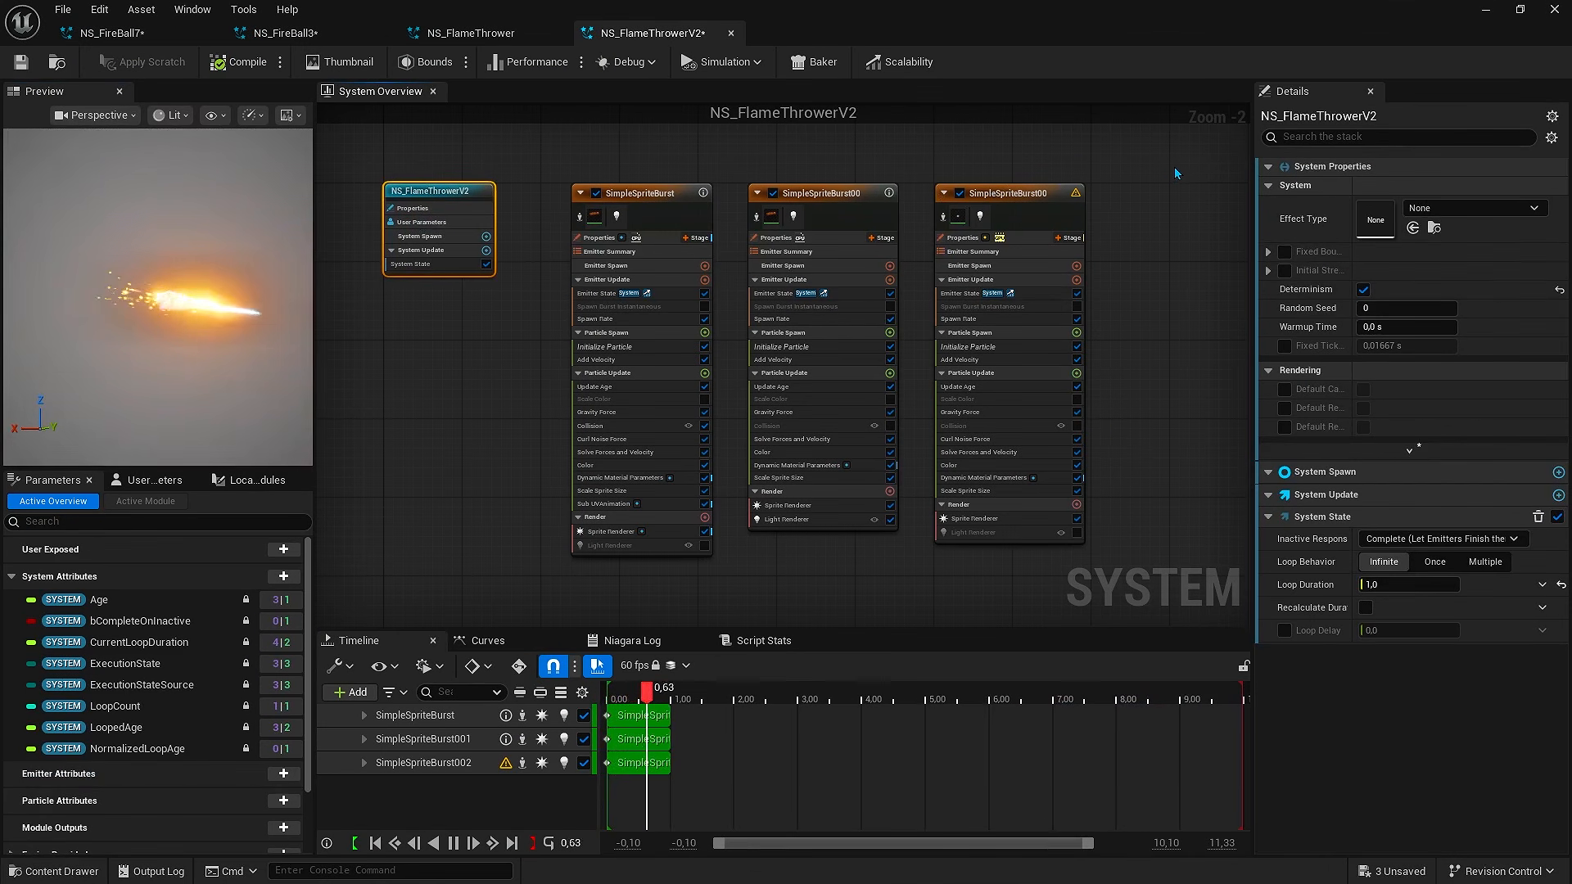
pyautogui.moveTo(1192, 148); pyautogui.dragTo(473, 309)
pyautogui.click(477, 307)
pyautogui.moveTo(469, 189); pyautogui.dragTo(469, 317)
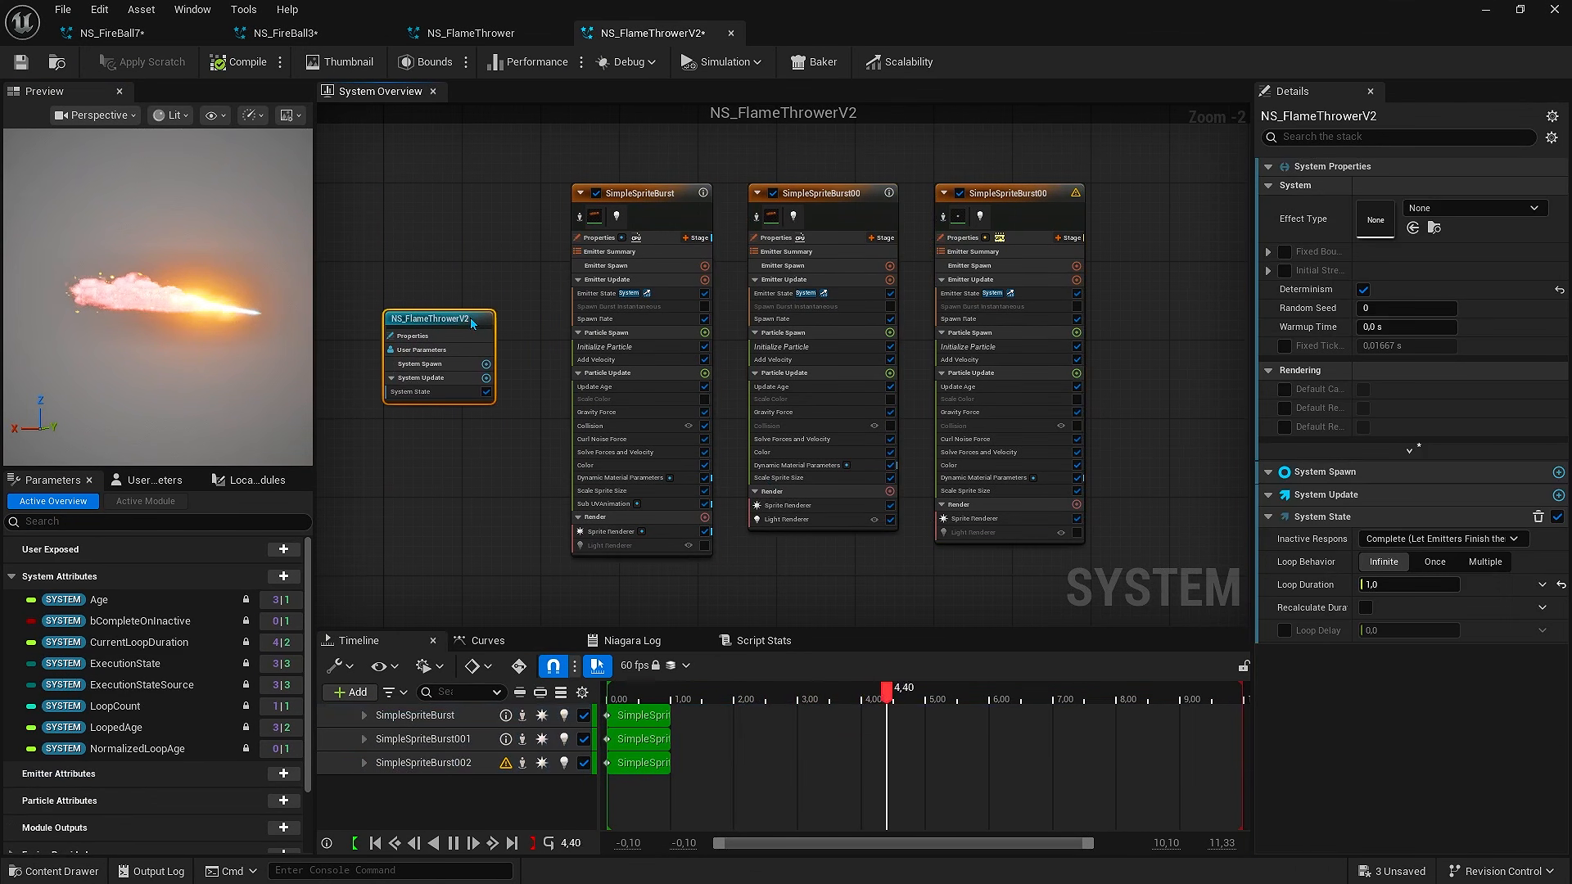
pyautogui.moveTo(591, 160); pyautogui.dragTo(1032, 350)
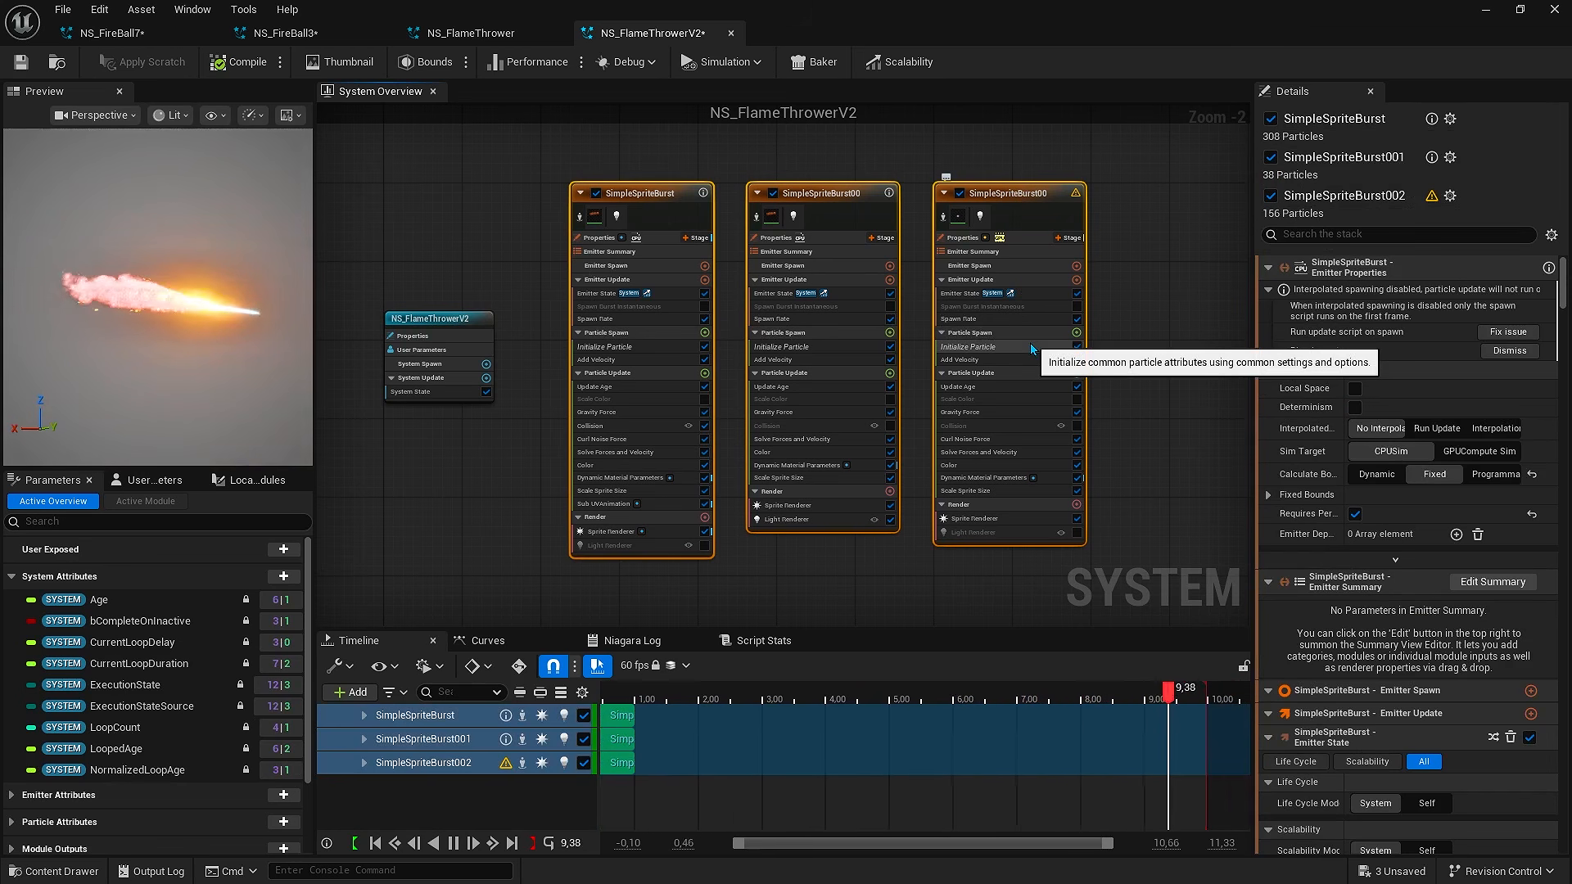
pyautogui.click(449, 321)
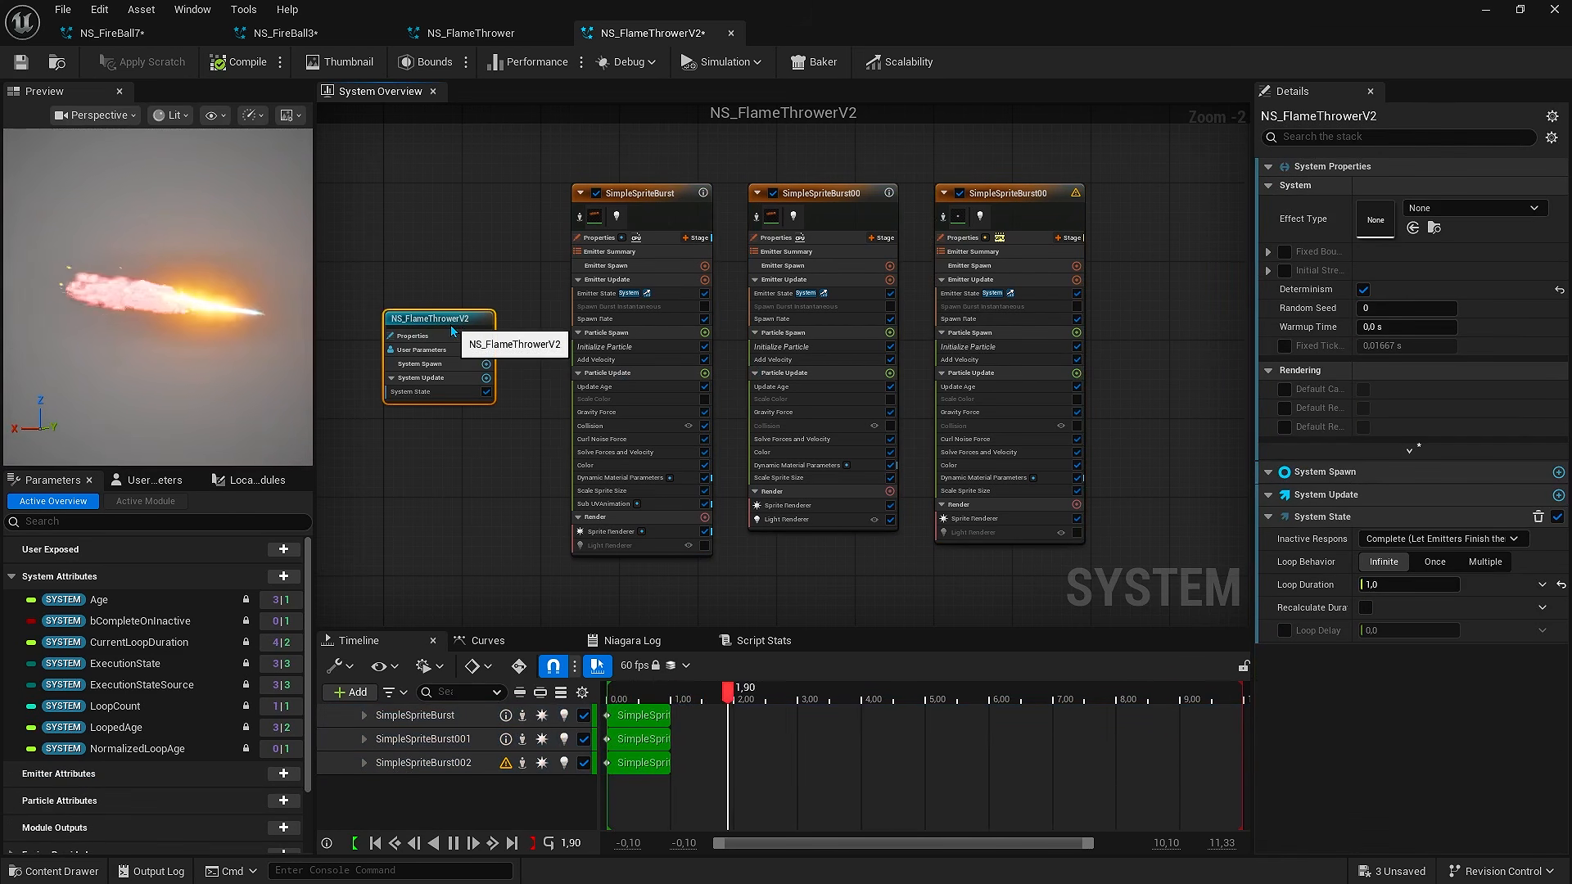
# Isolate each of the three flamethrower emitters in turn to preview its contribution, ending with isolation turned off
pyautogui.click(589, 236)
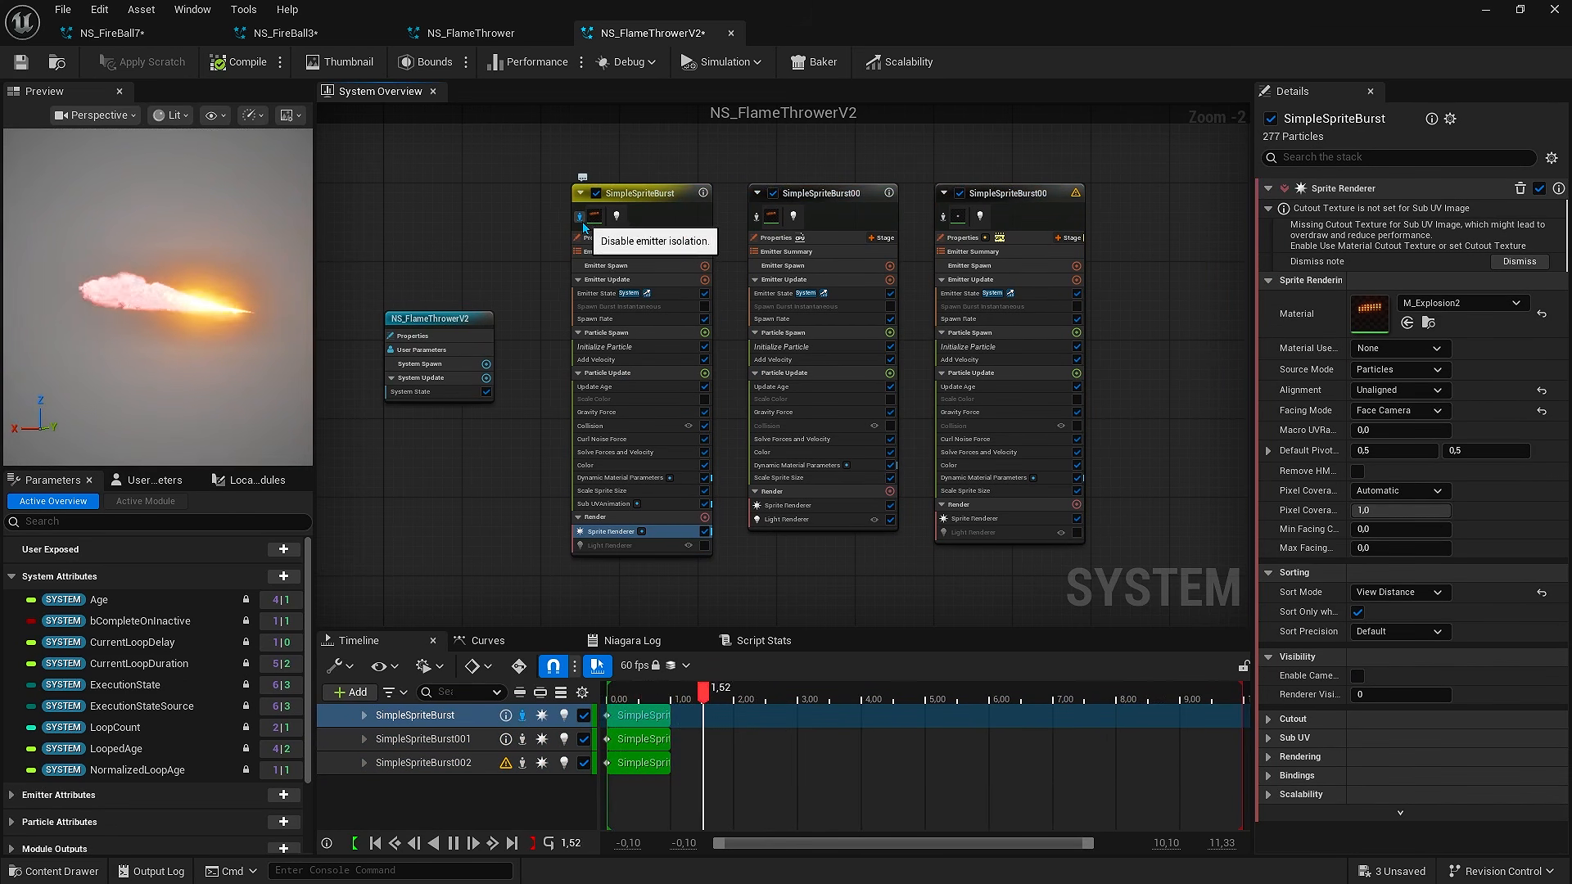
pyautogui.click(756, 218)
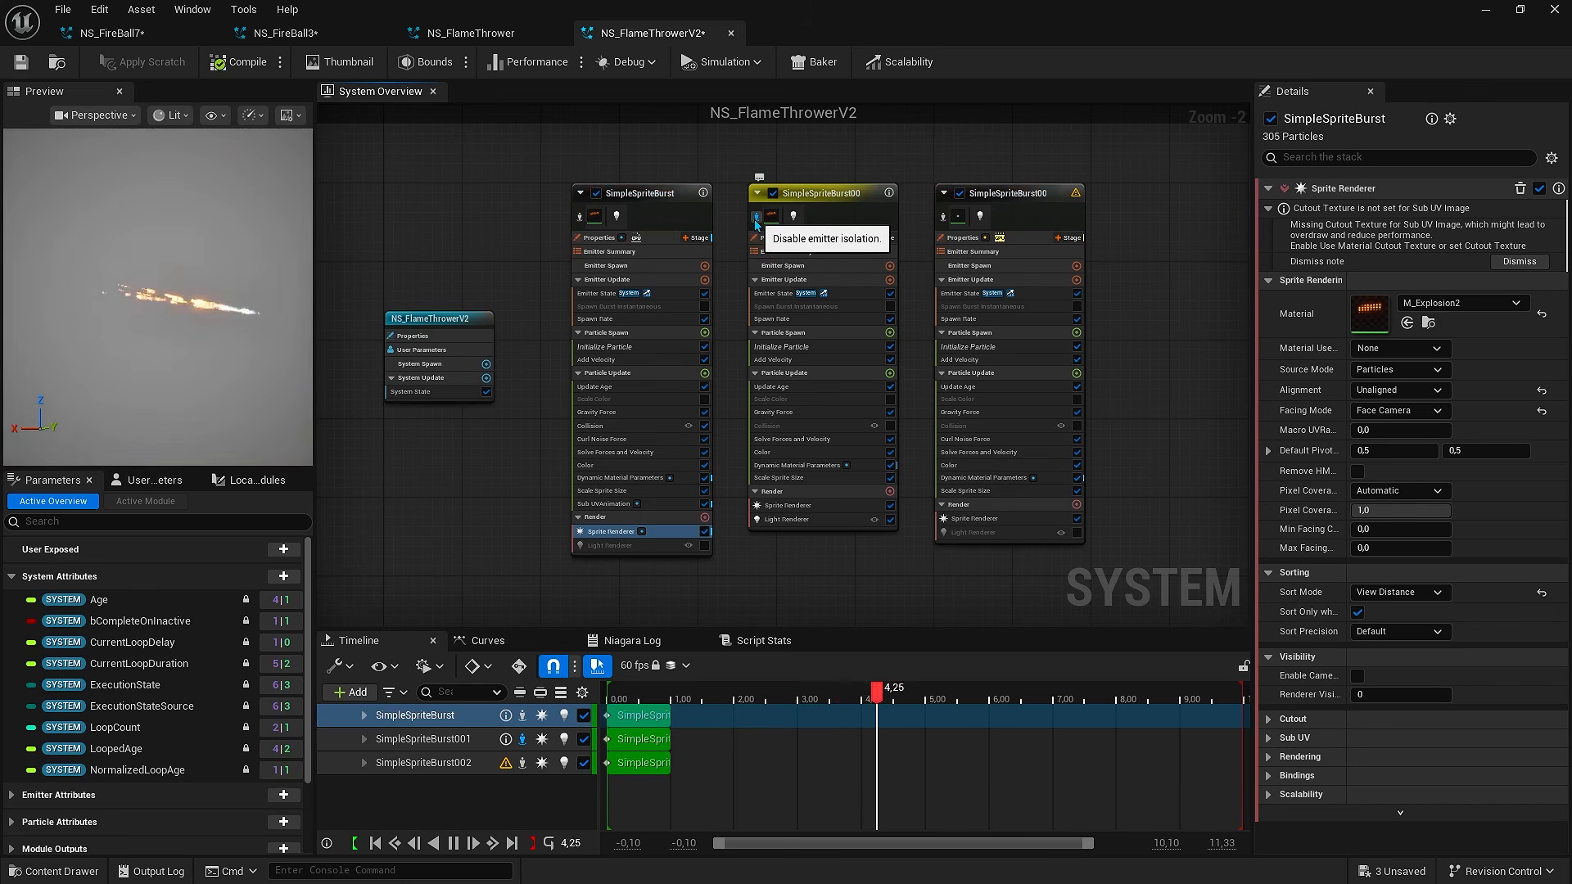
pyautogui.click(757, 218)
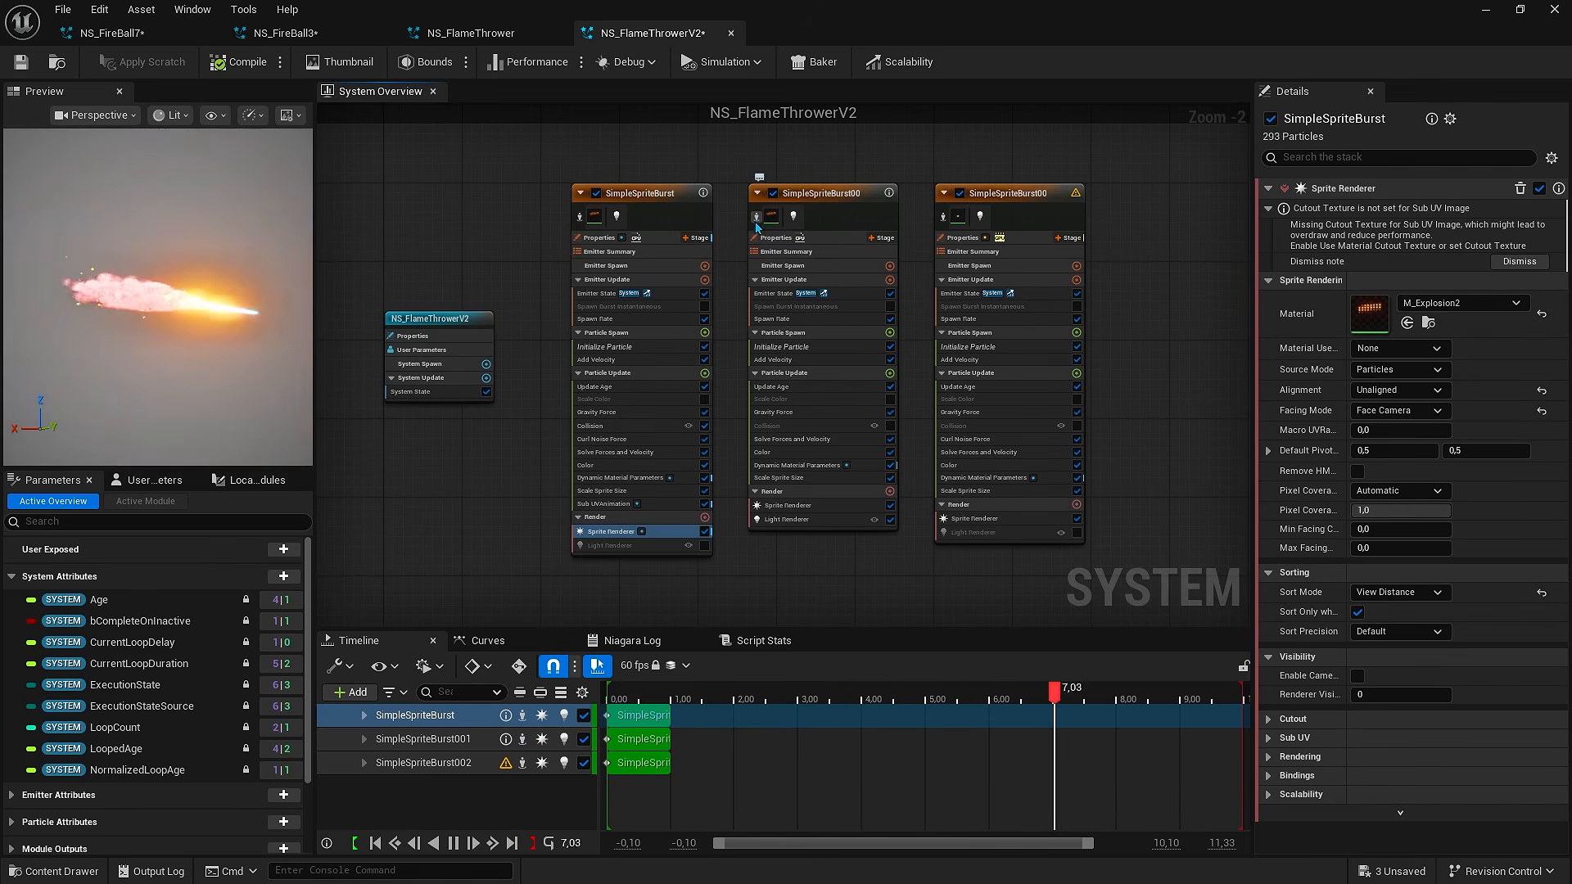
pyautogui.click(944, 218)
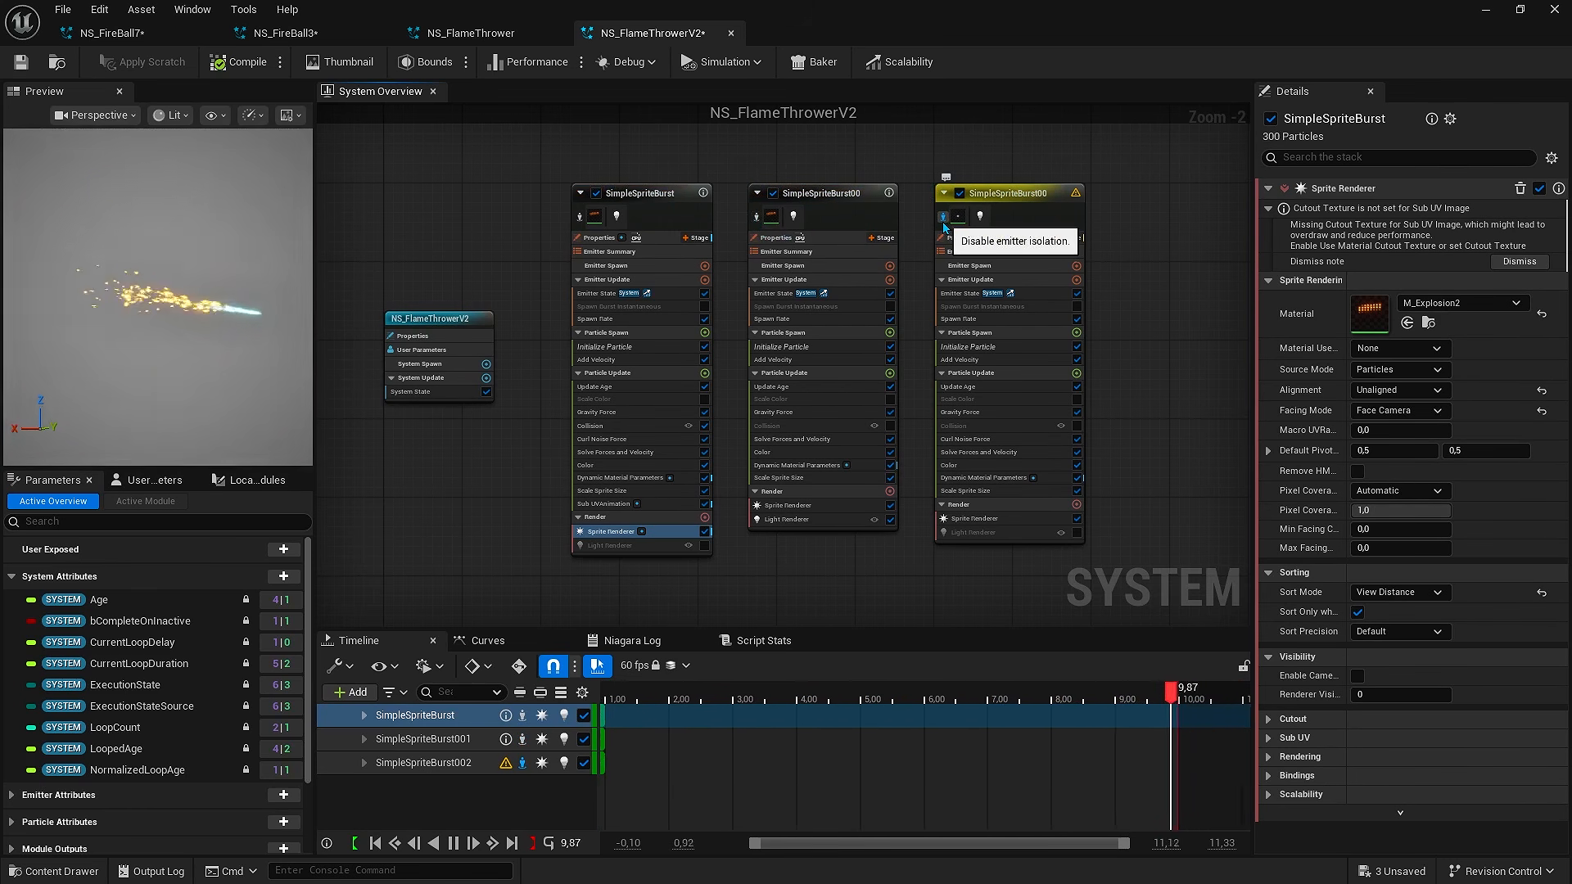
pyautogui.click(944, 219)
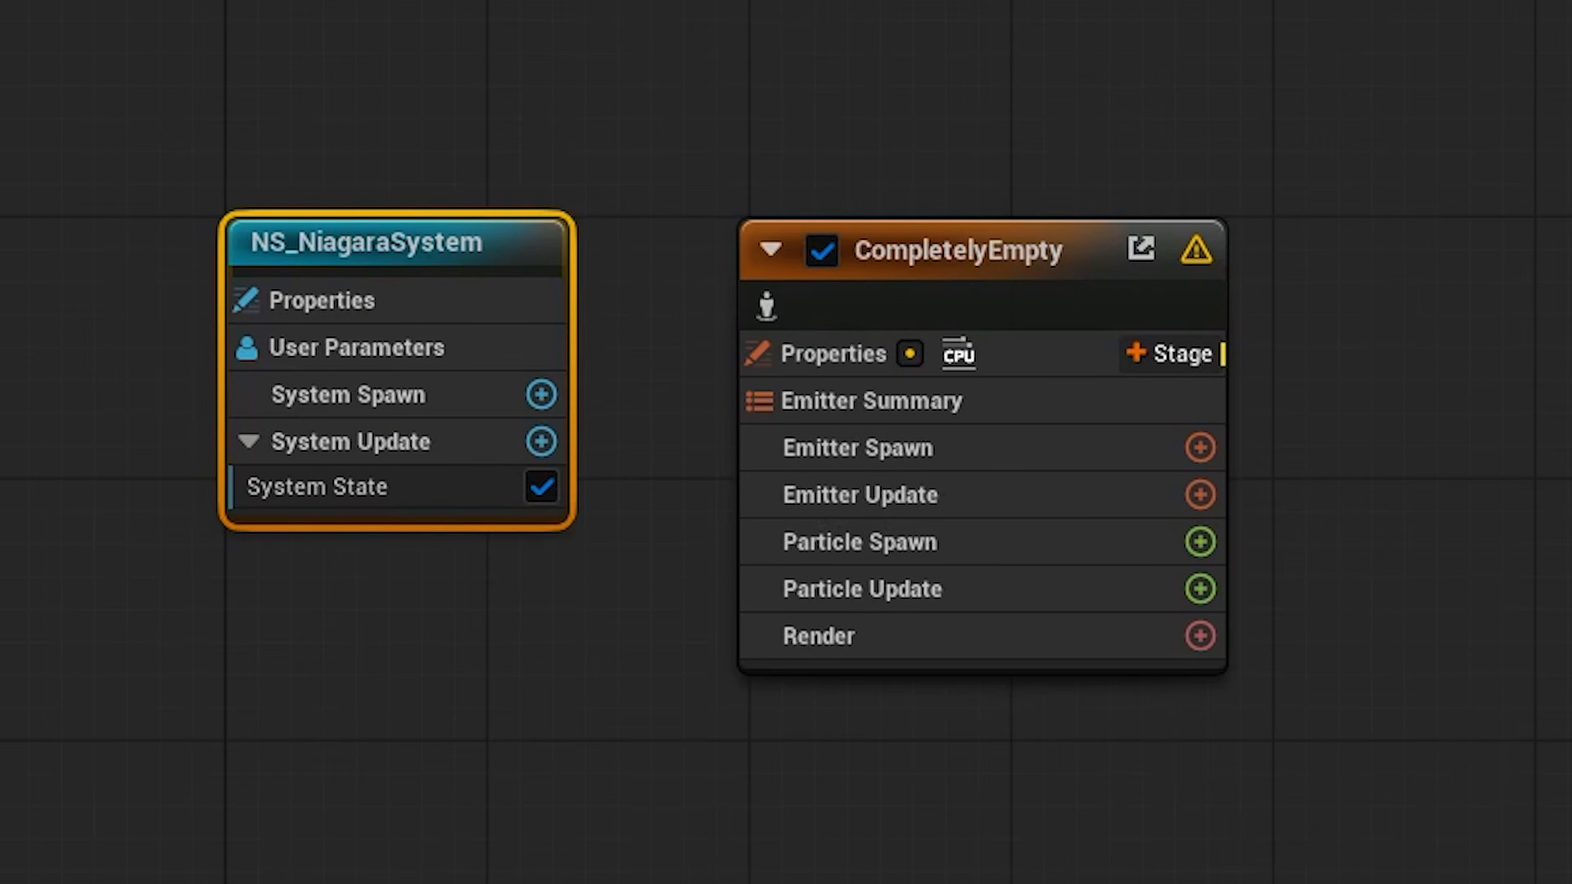
# In NS_NiagaraSystem, examine the CompletelyEmpty emitter's stages from Emitter Spawn through Particle Update, ending with Render selected
pyautogui.click(1040, 321)
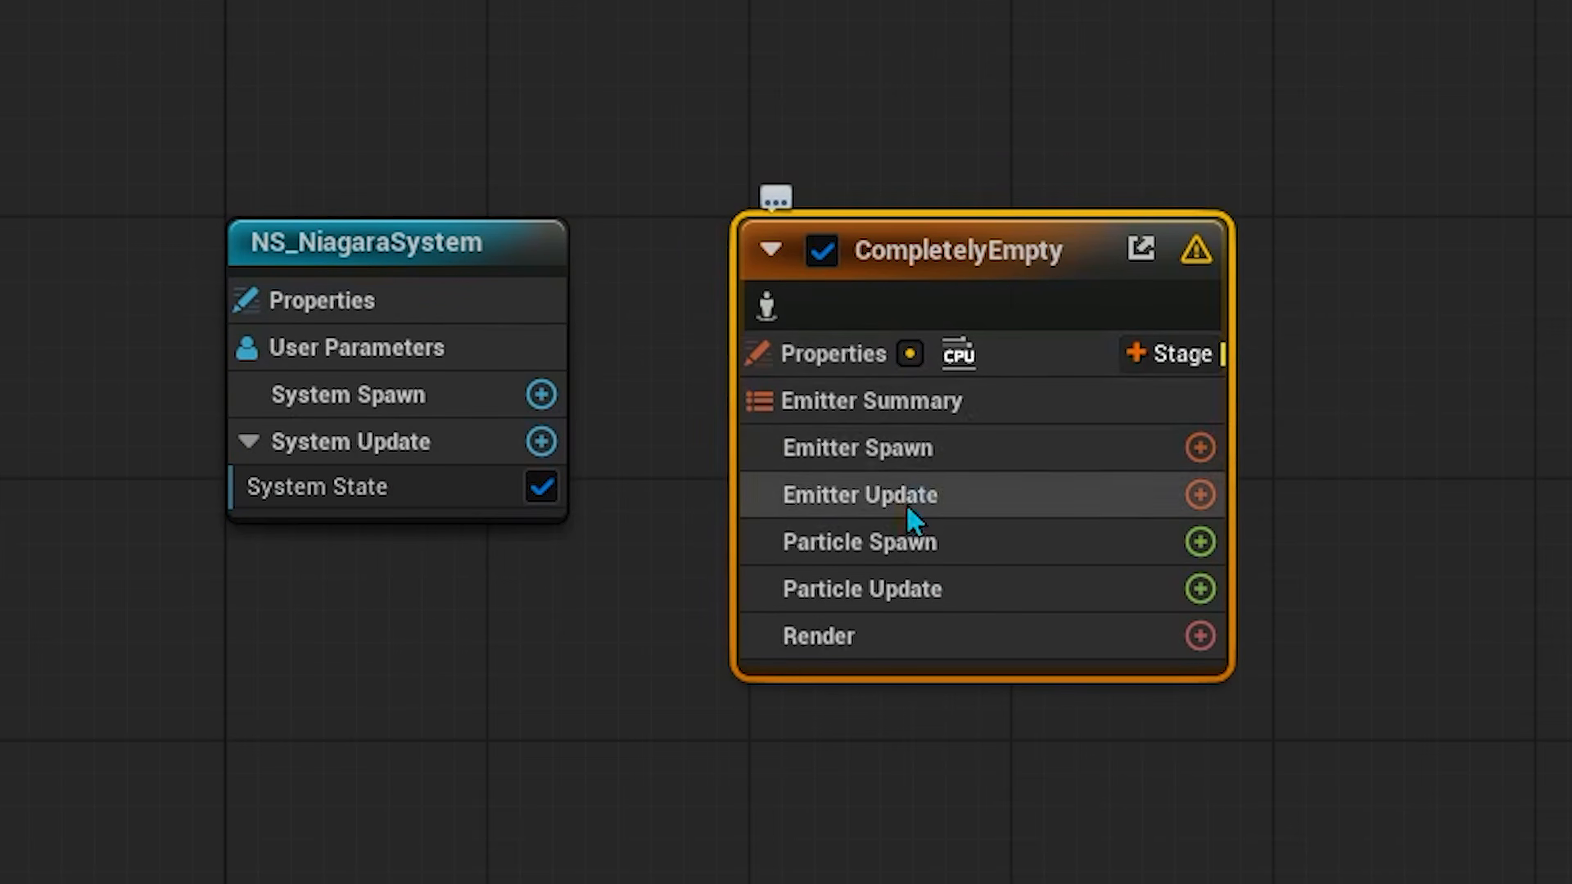
pyautogui.moveTo(992, 463)
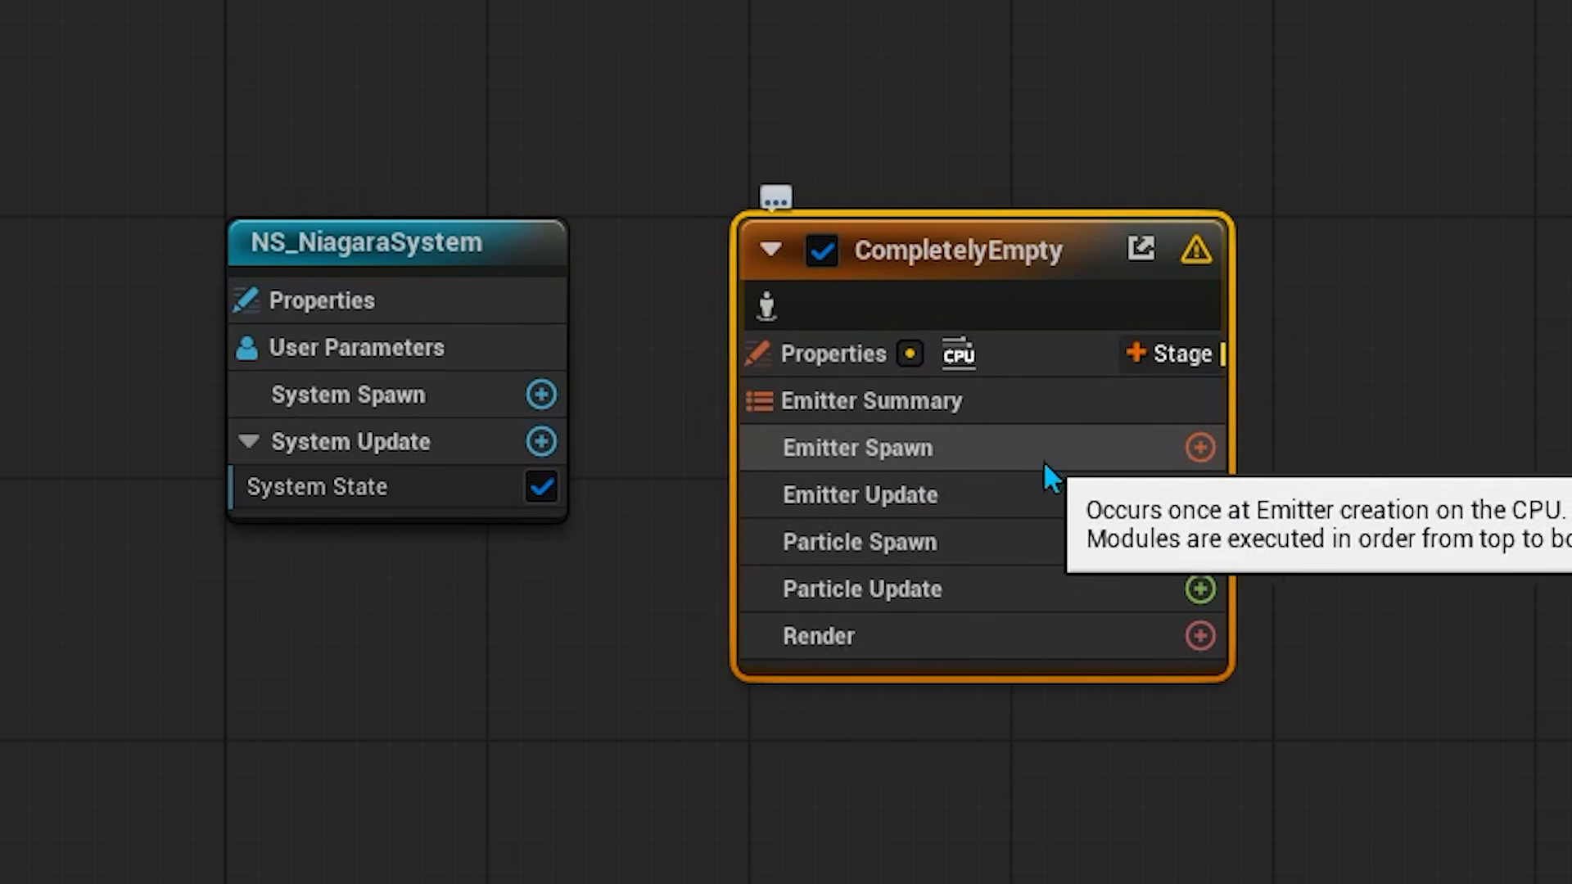
pyautogui.moveTo(943, 495)
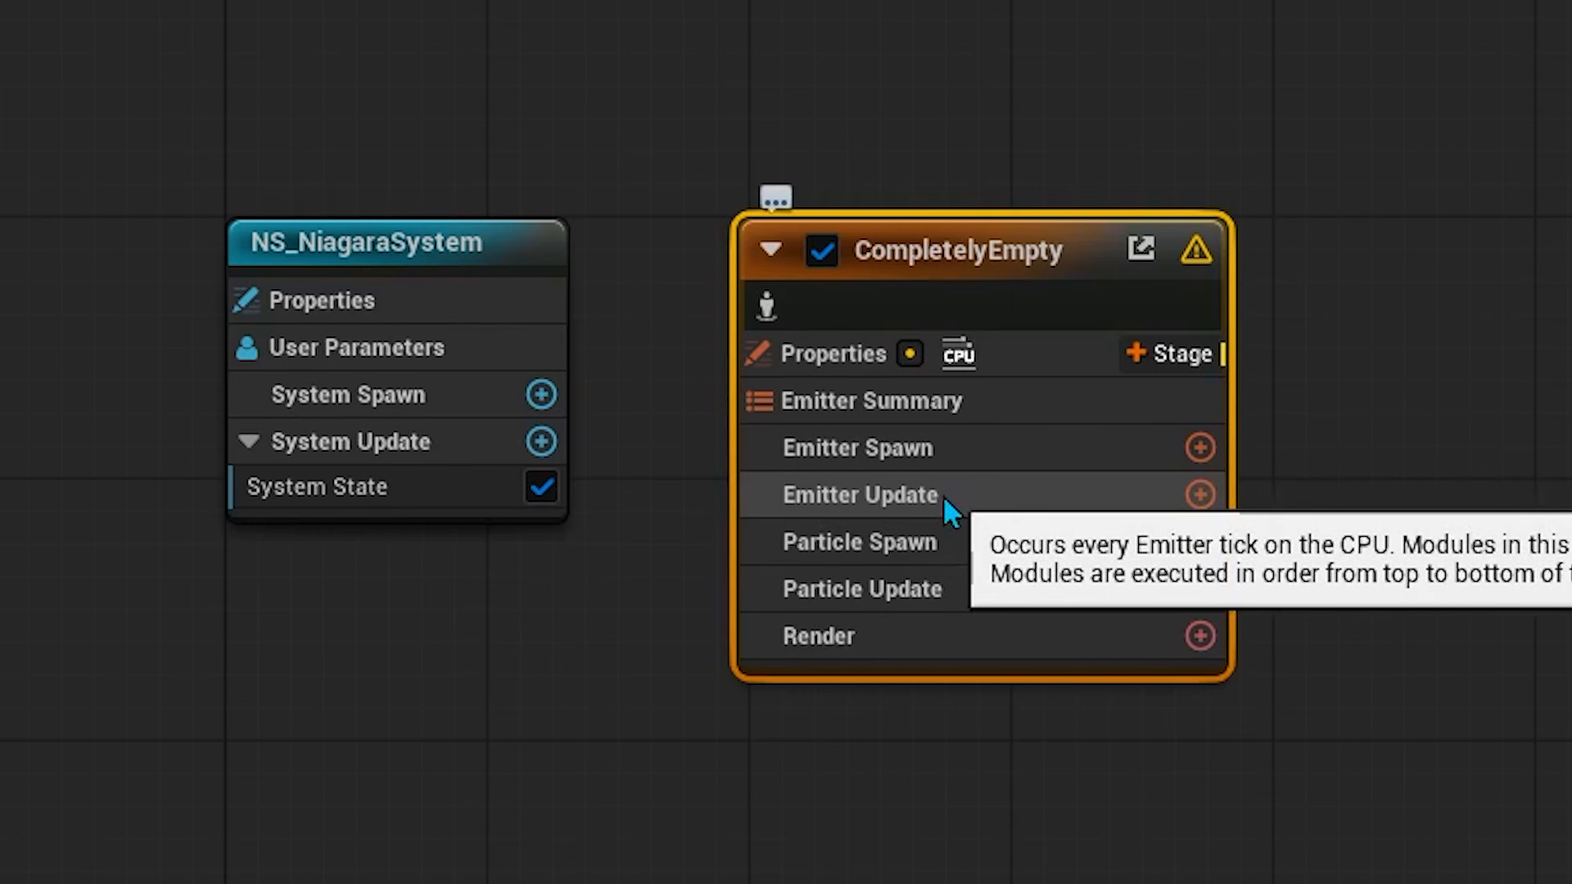
pyautogui.moveTo(988, 562)
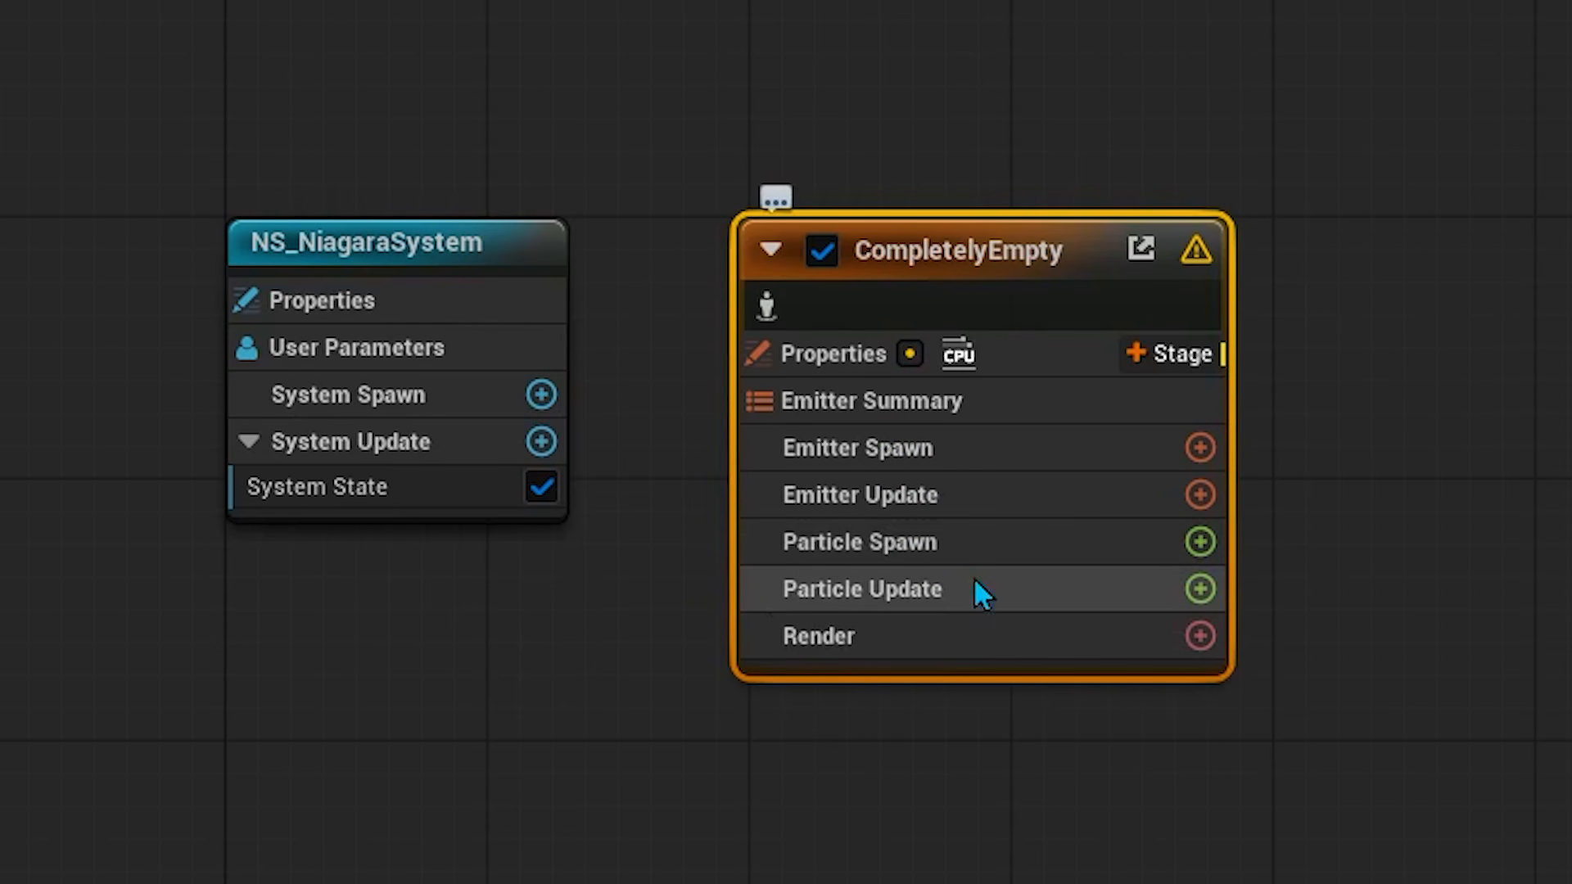
pyautogui.moveTo(992, 596)
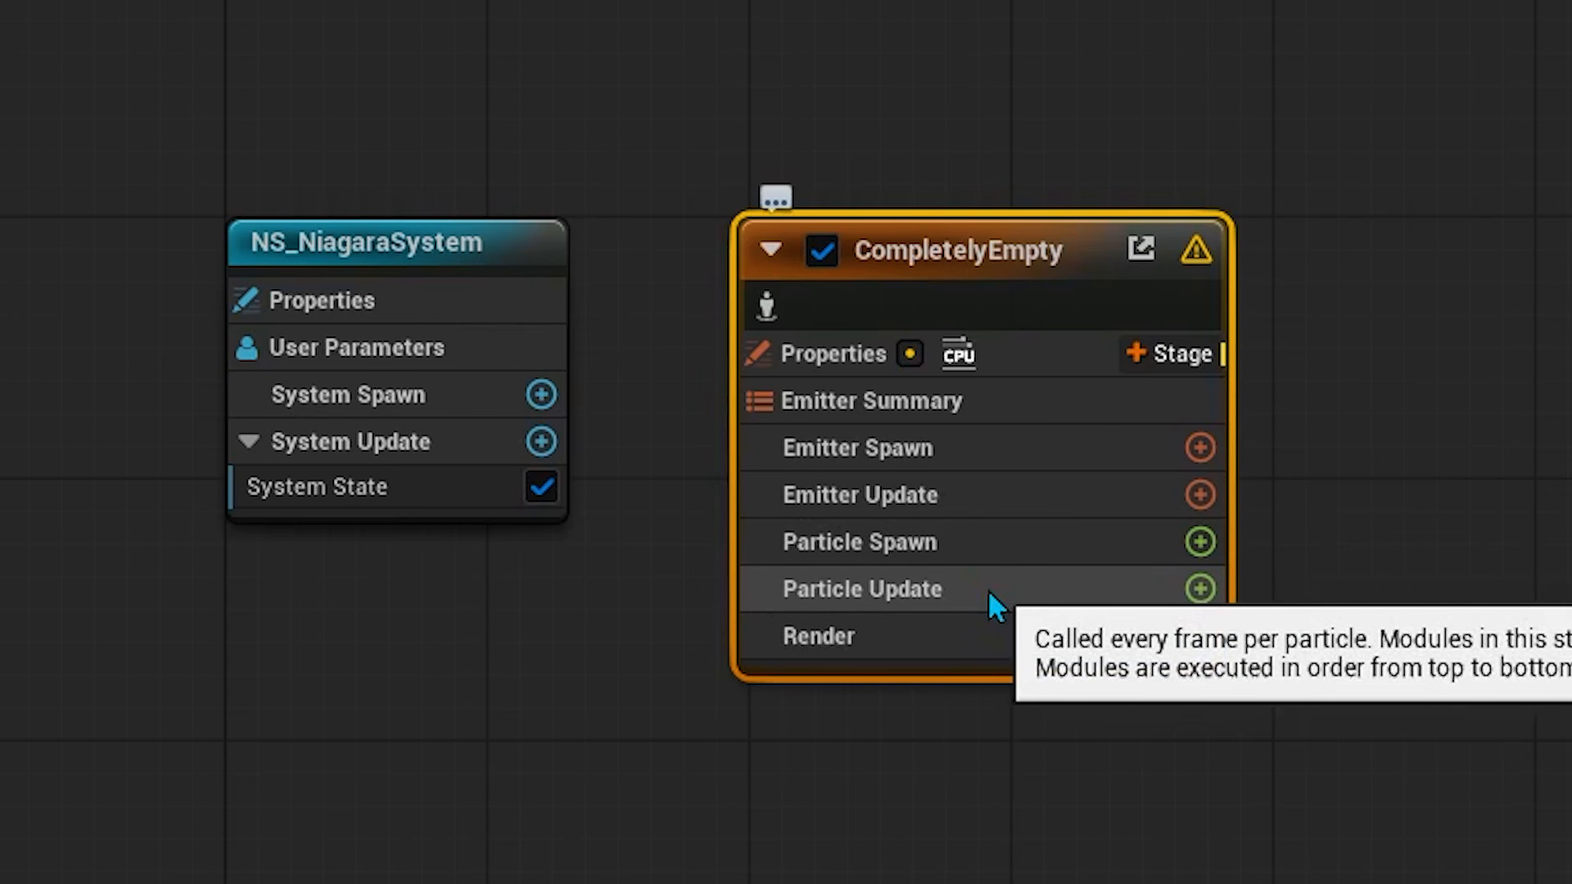
pyautogui.moveTo(978, 659)
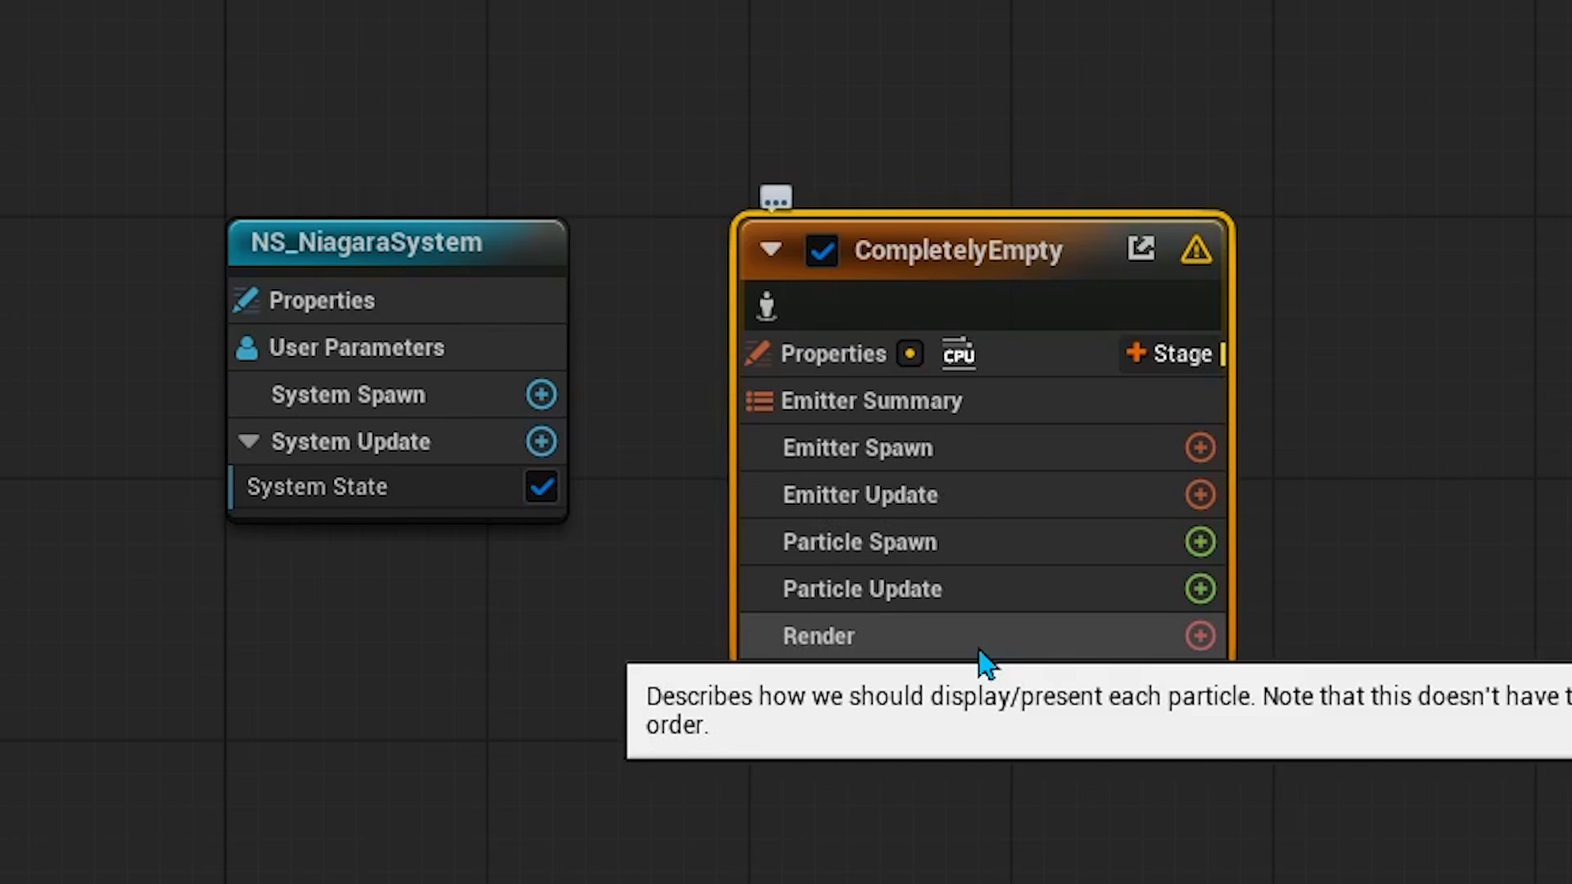
pyautogui.click(980, 651)
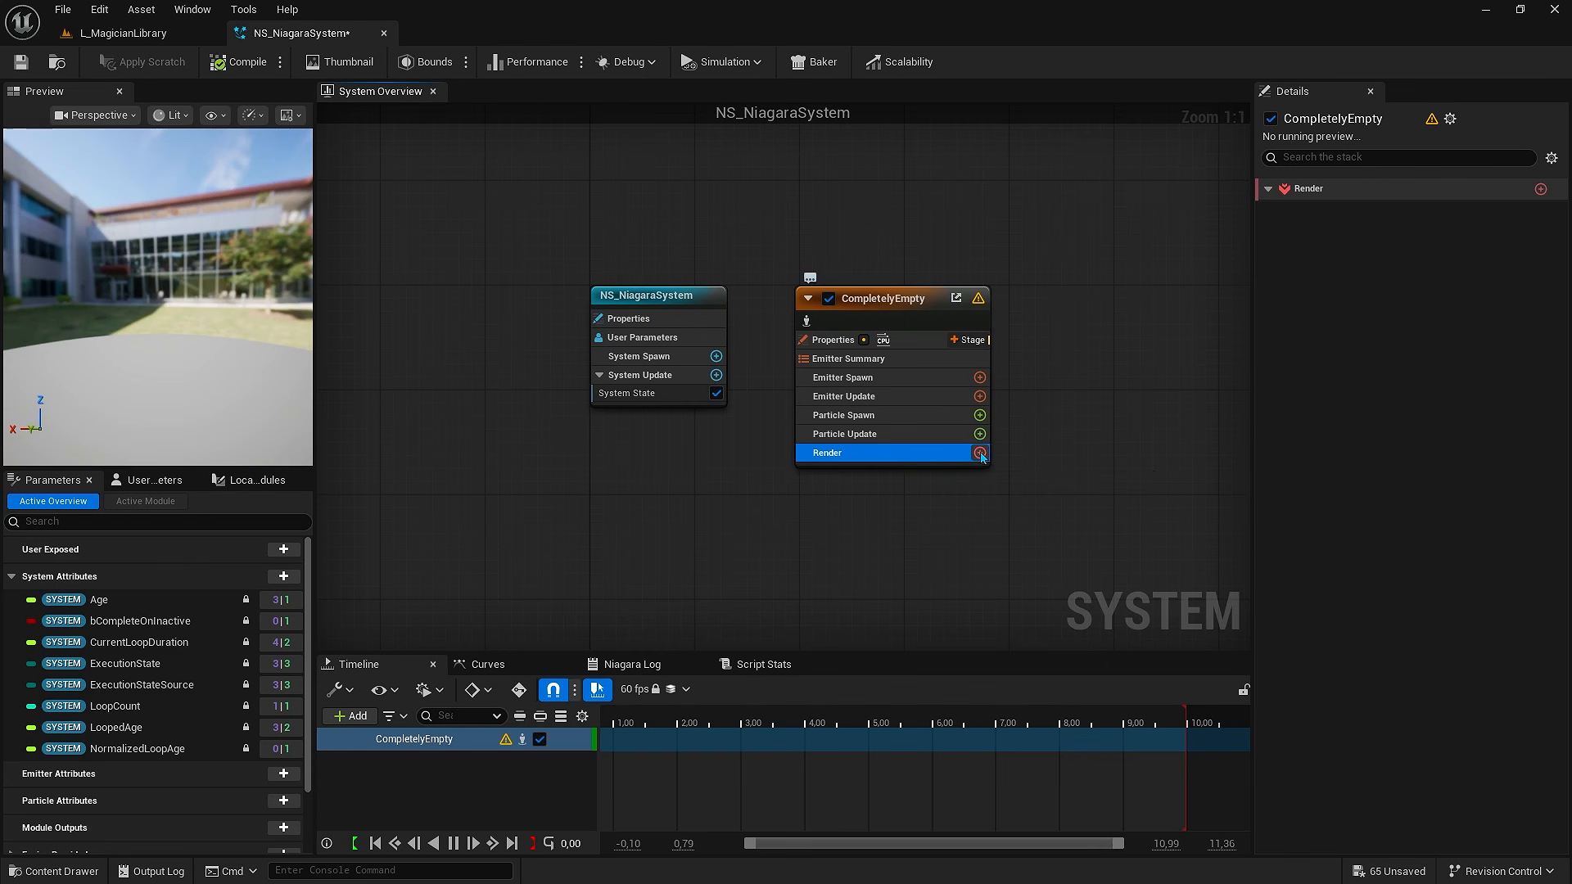
# Add a Sprite Renderer to the Render stage of the CompletelyEmpty emitter
pyautogui.click(1200, 636)
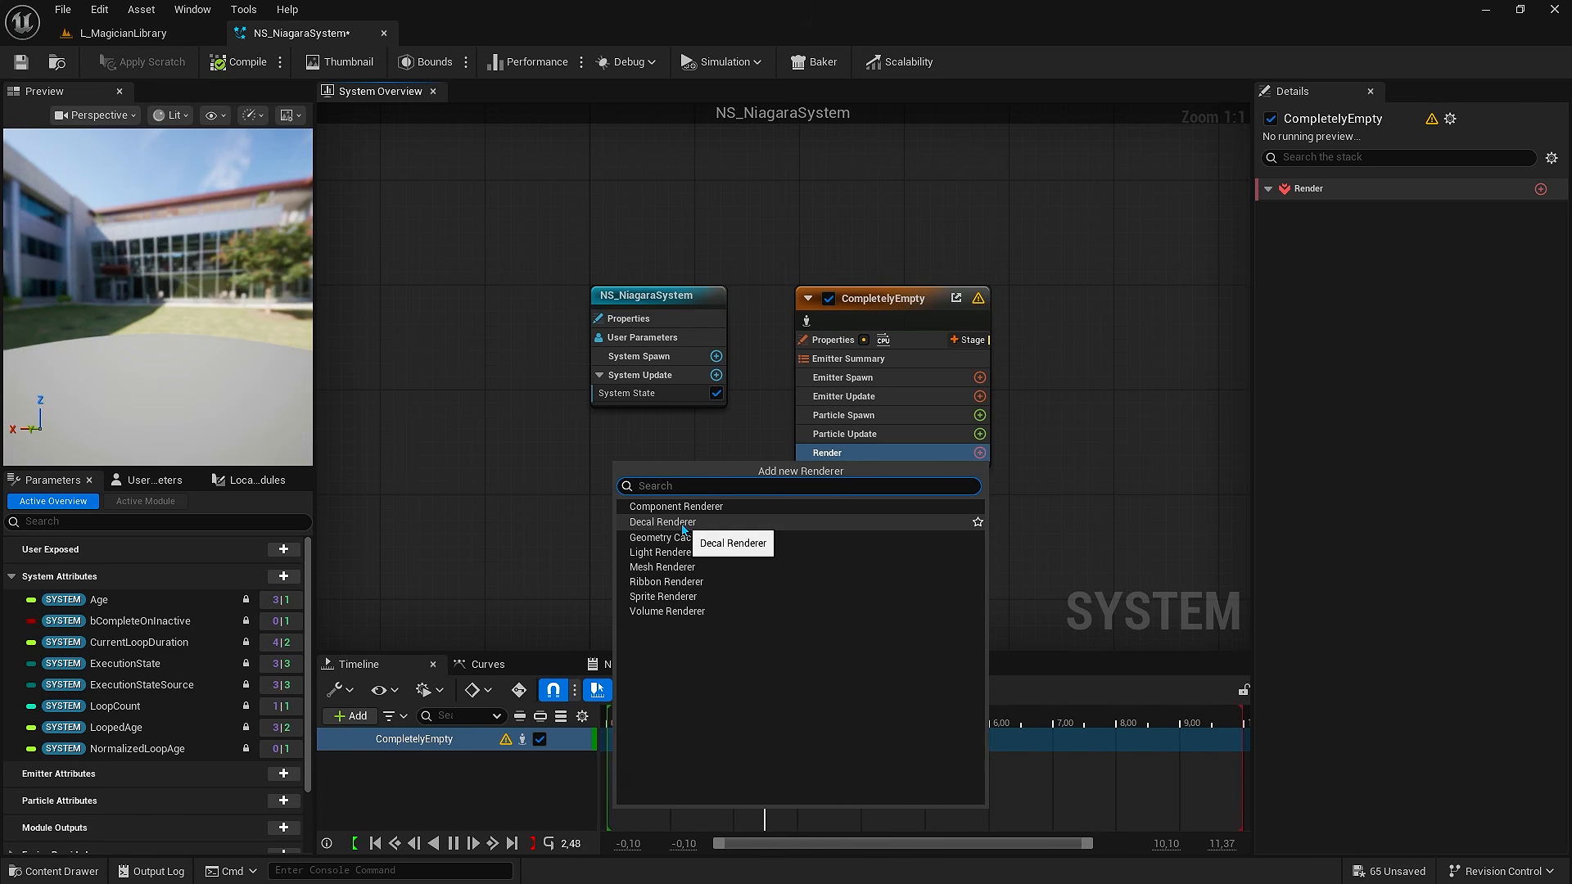
pyautogui.click(649, 596)
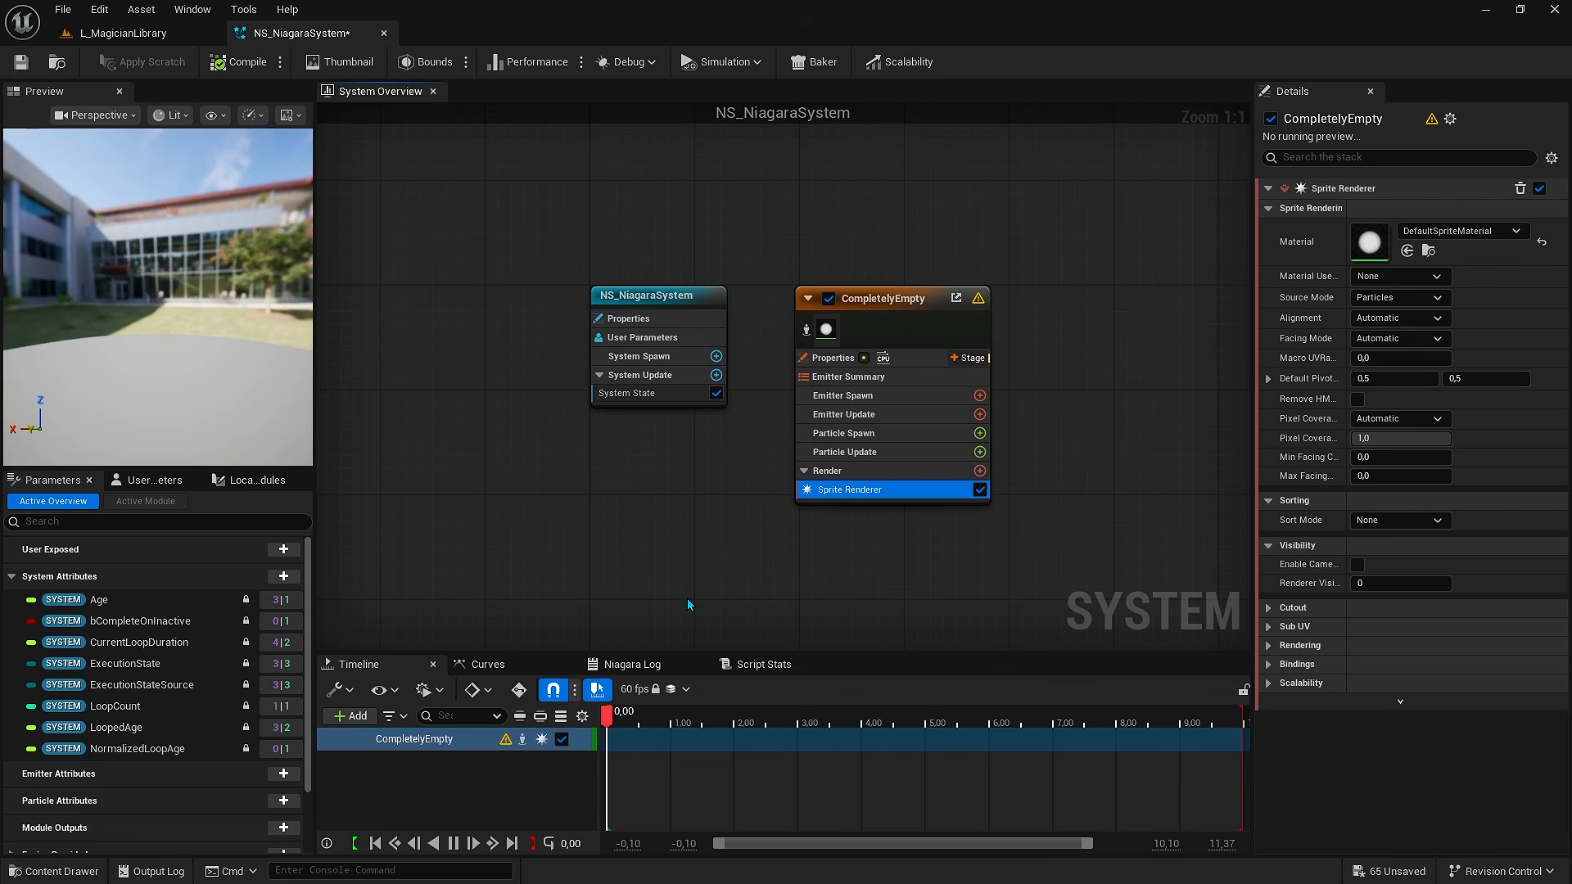
# Add a Spawn Rate module to the Emitter Update stage and fix its unmet dependency by adding the Emitter State module
pyautogui.click(859, 419)
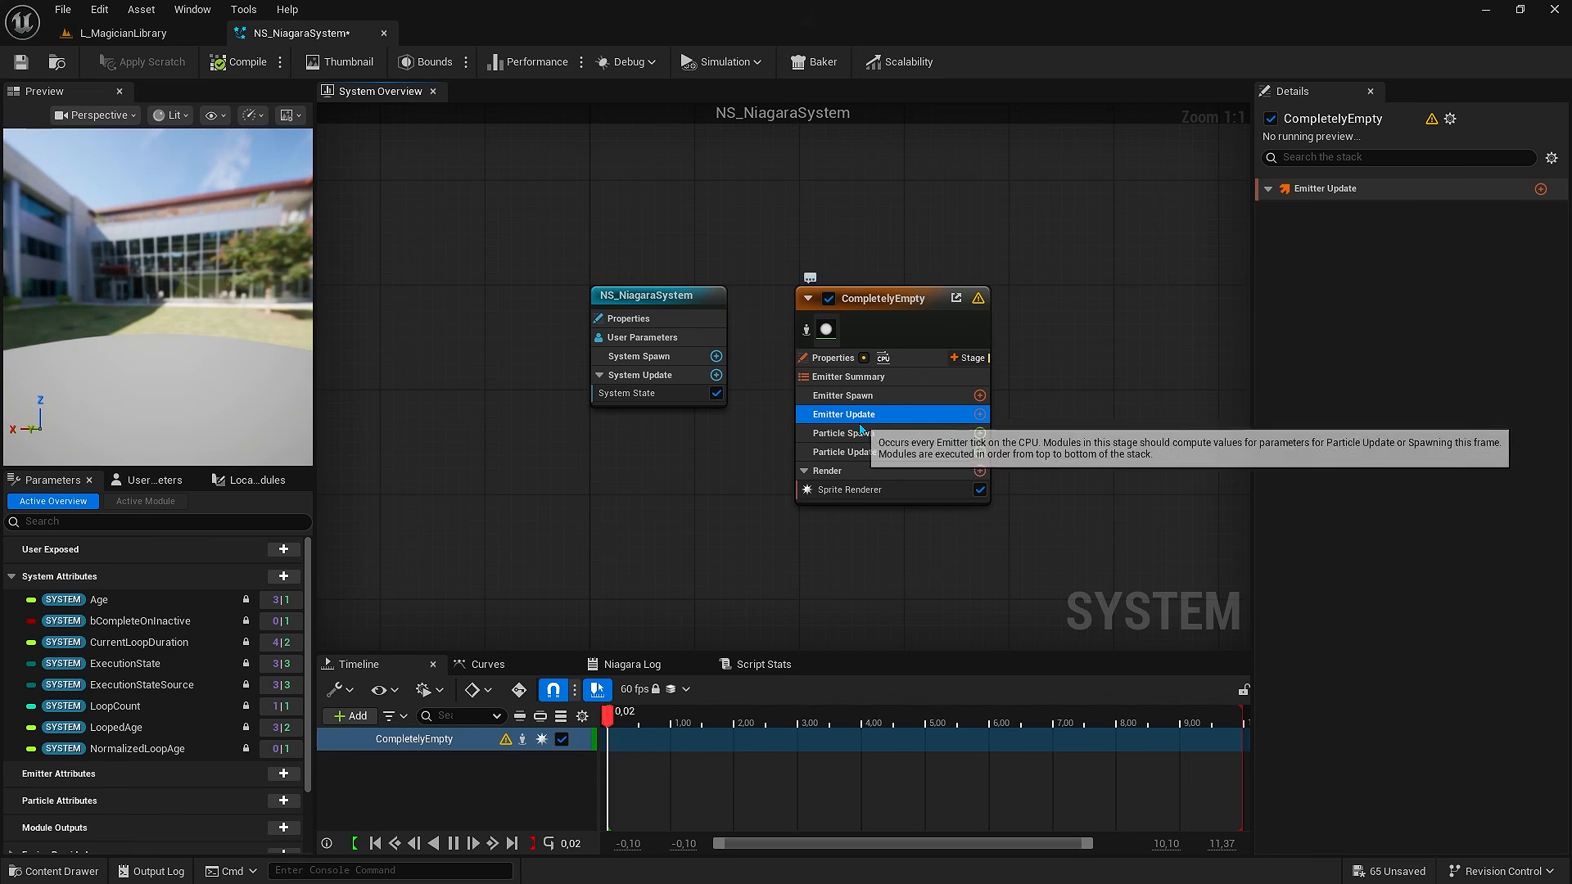
pyautogui.click(980, 416)
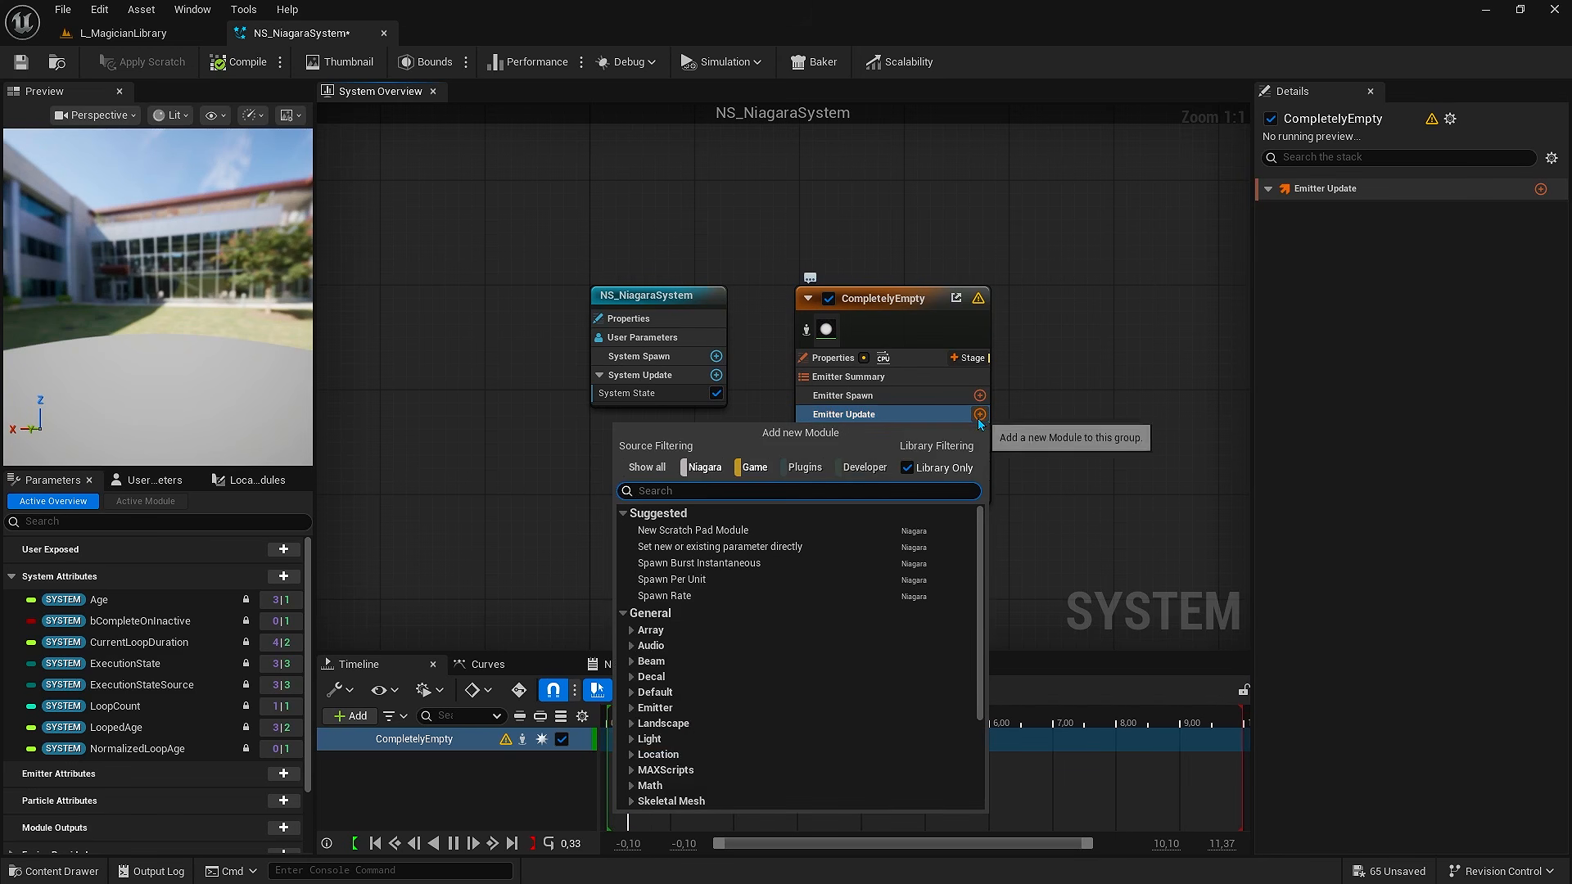
pyautogui.click(687, 597)
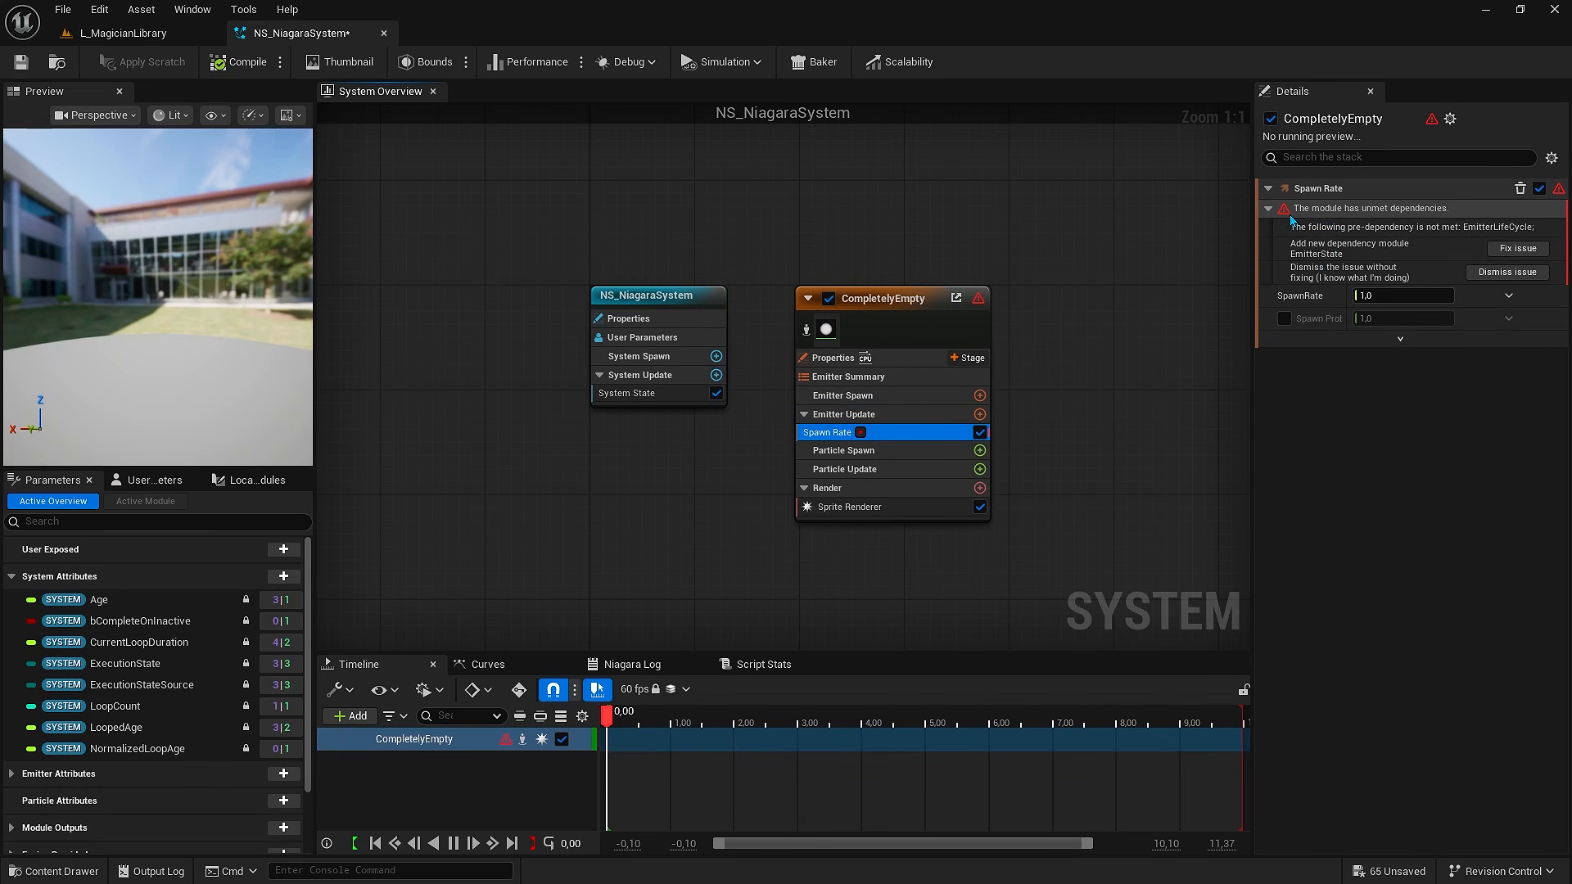
pyautogui.click(1518, 249)
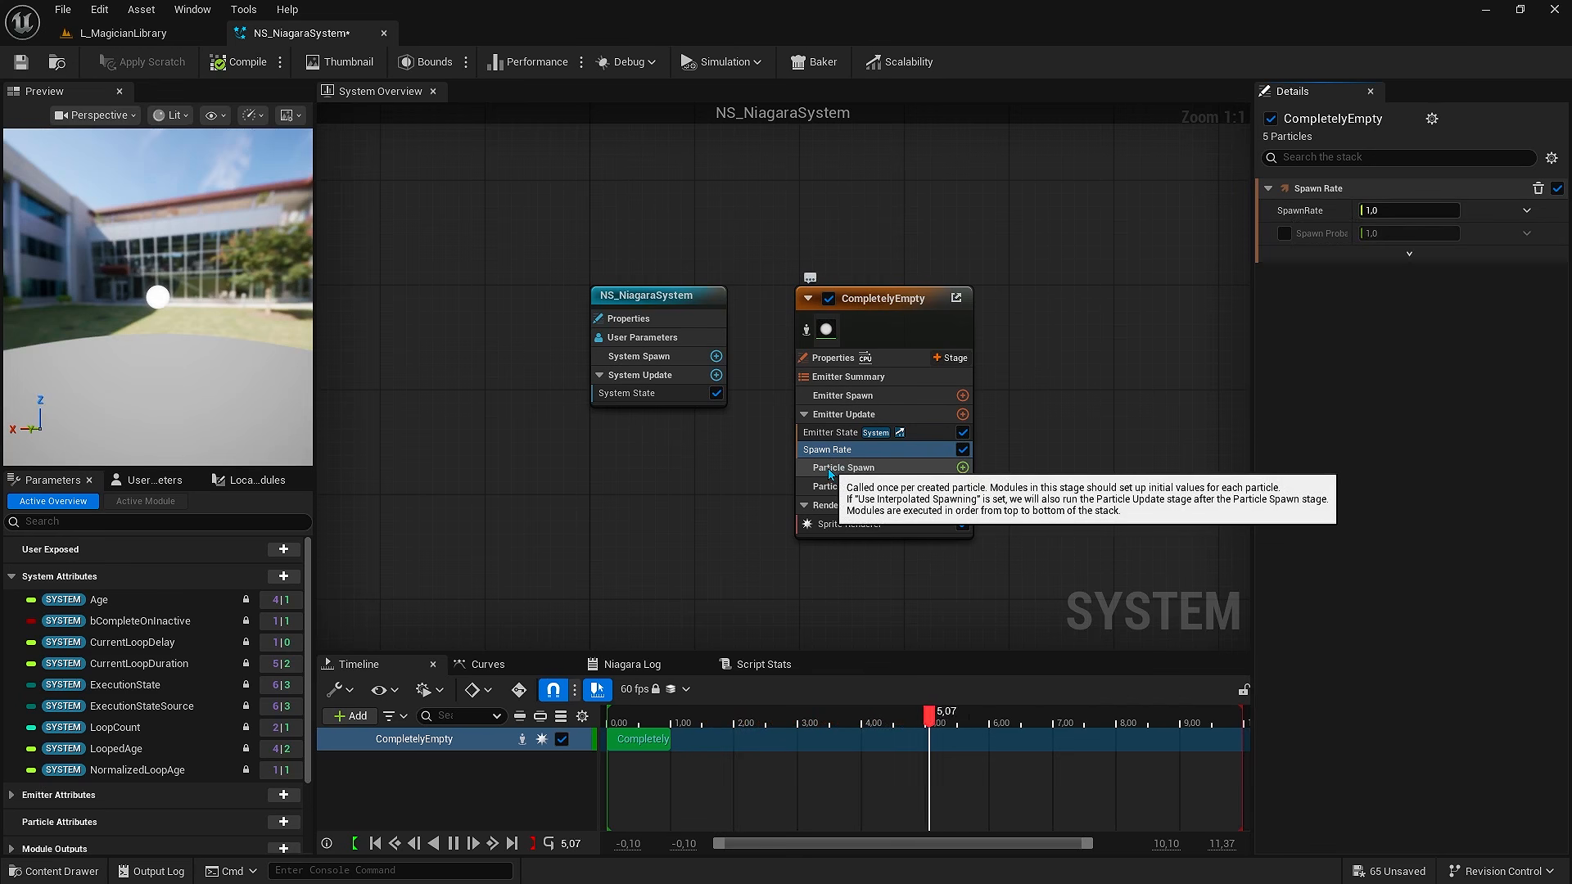
# Add an Initialize Particle module to the Particle Spawn stage and set its particle color to bright green, hex 00FF66FF
pyautogui.click(962, 468)
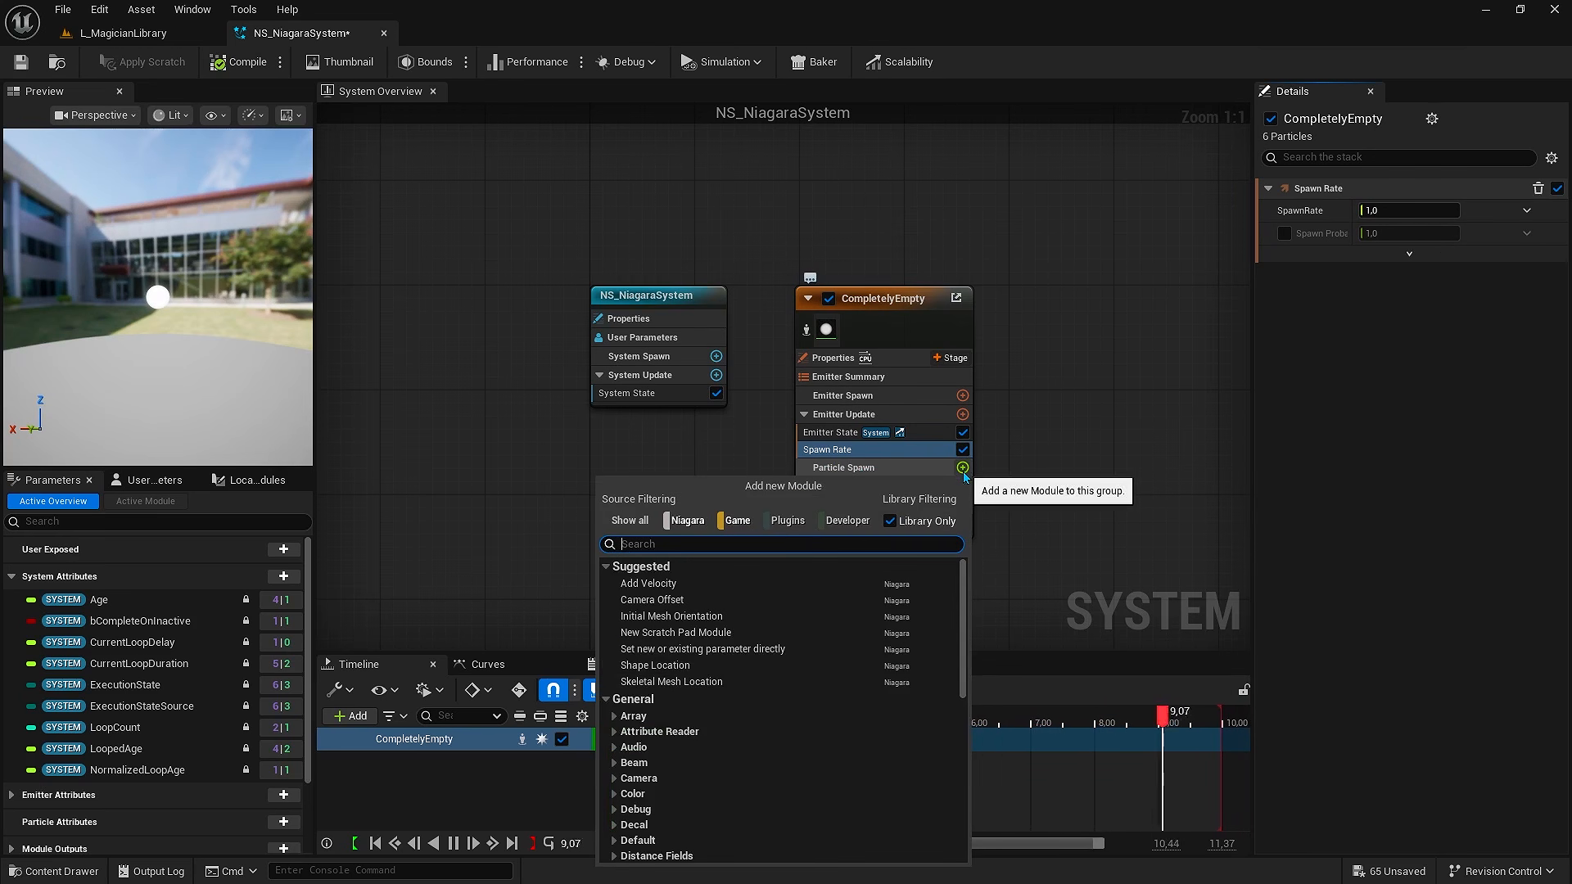
pyautogui.write('init')
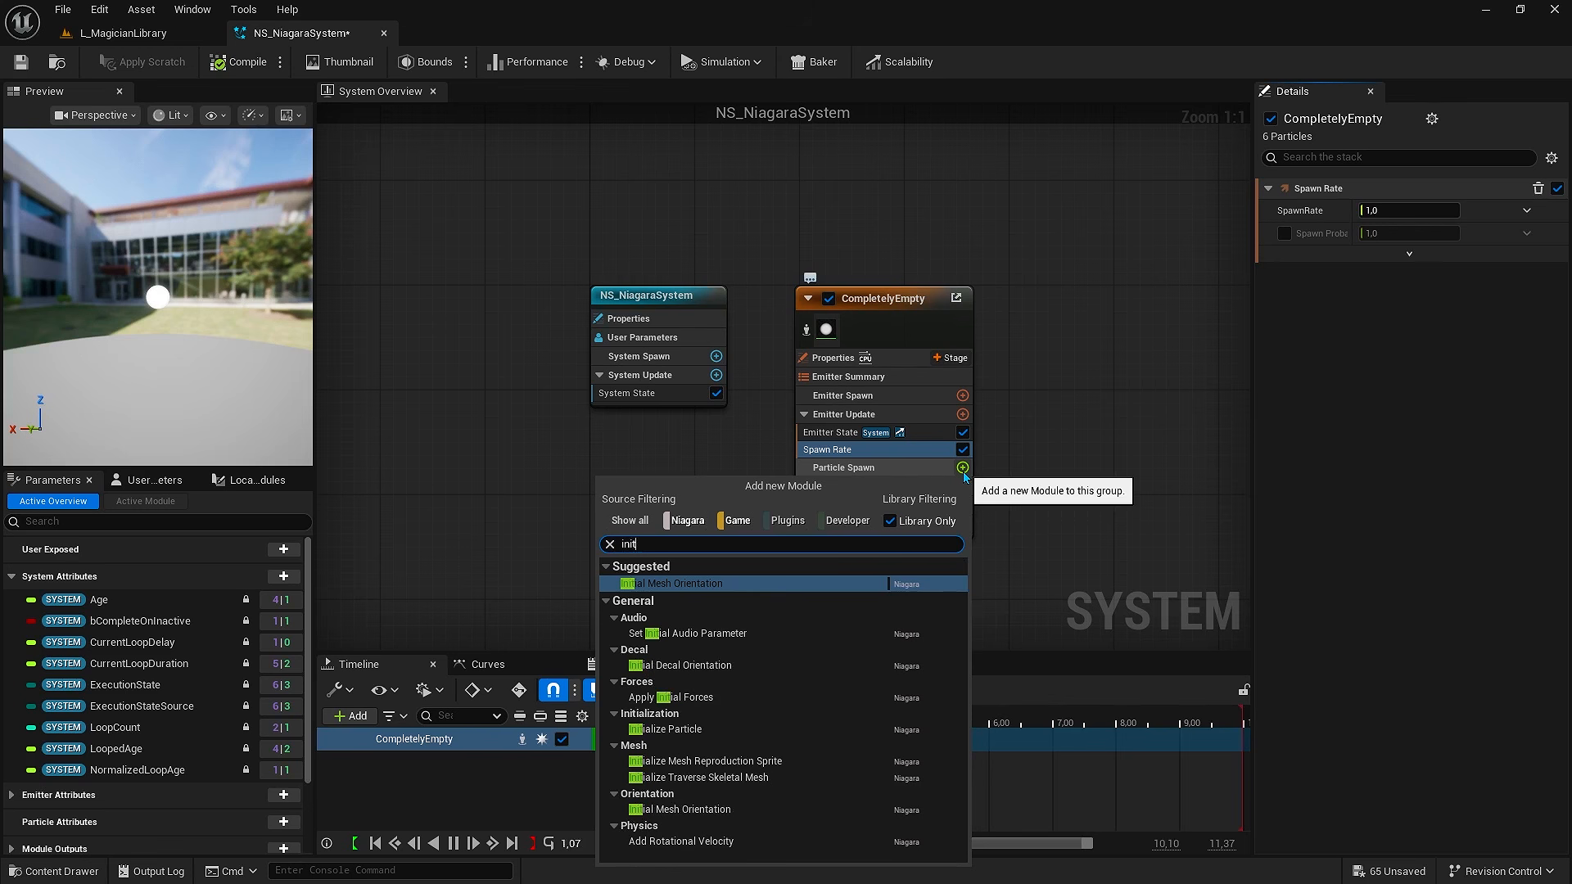
pyautogui.click(660, 729)
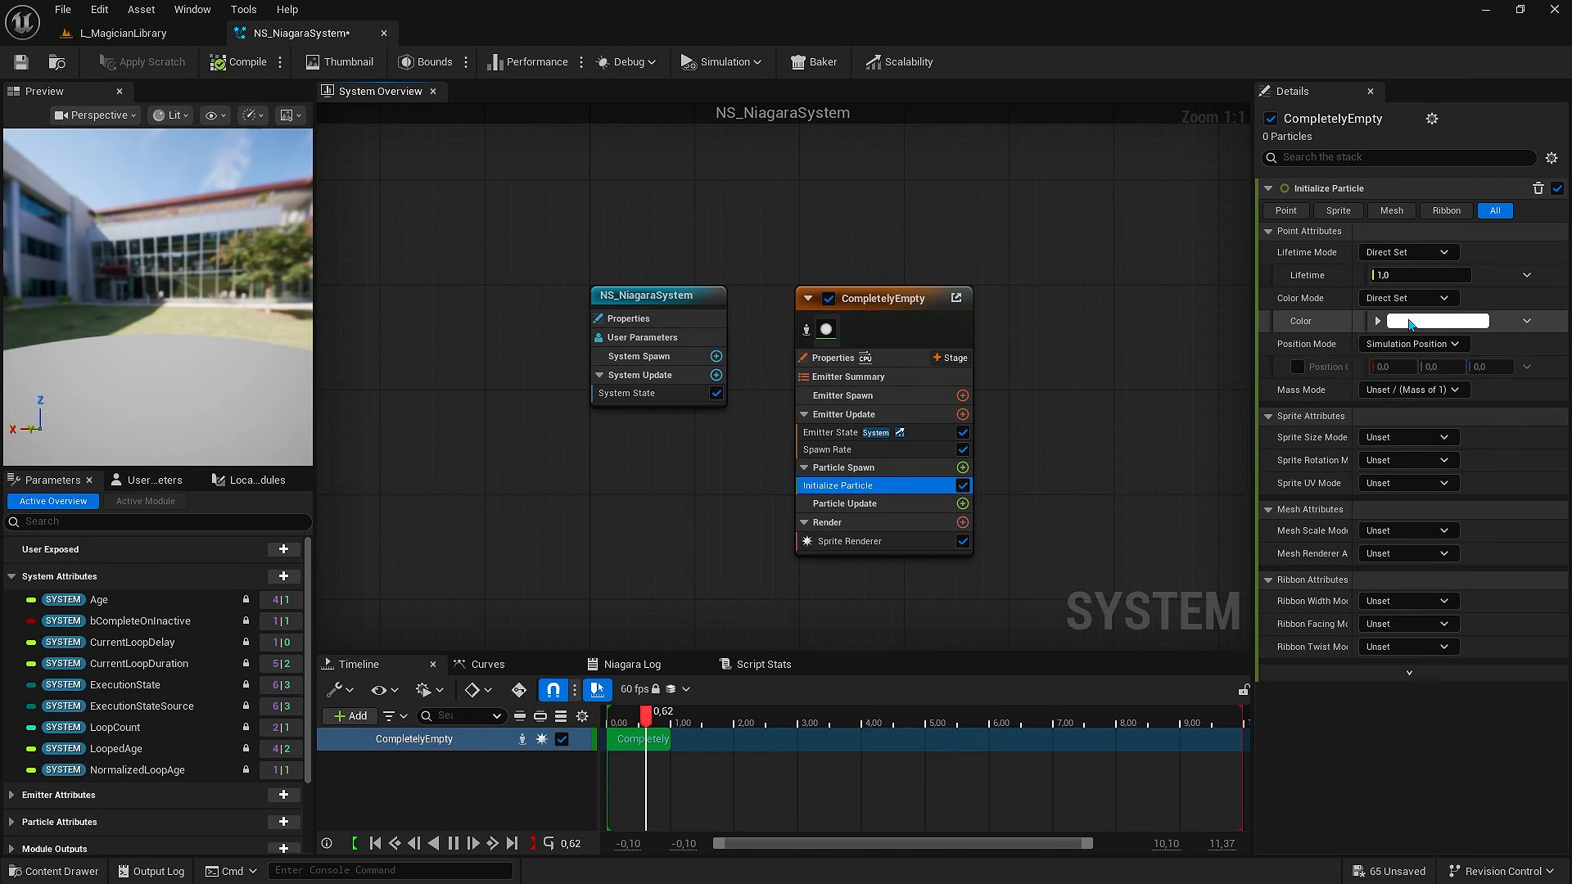
pyautogui.click(1438, 321)
pyautogui.moveTo(1111, 489); pyautogui.dragTo(1076, 508)
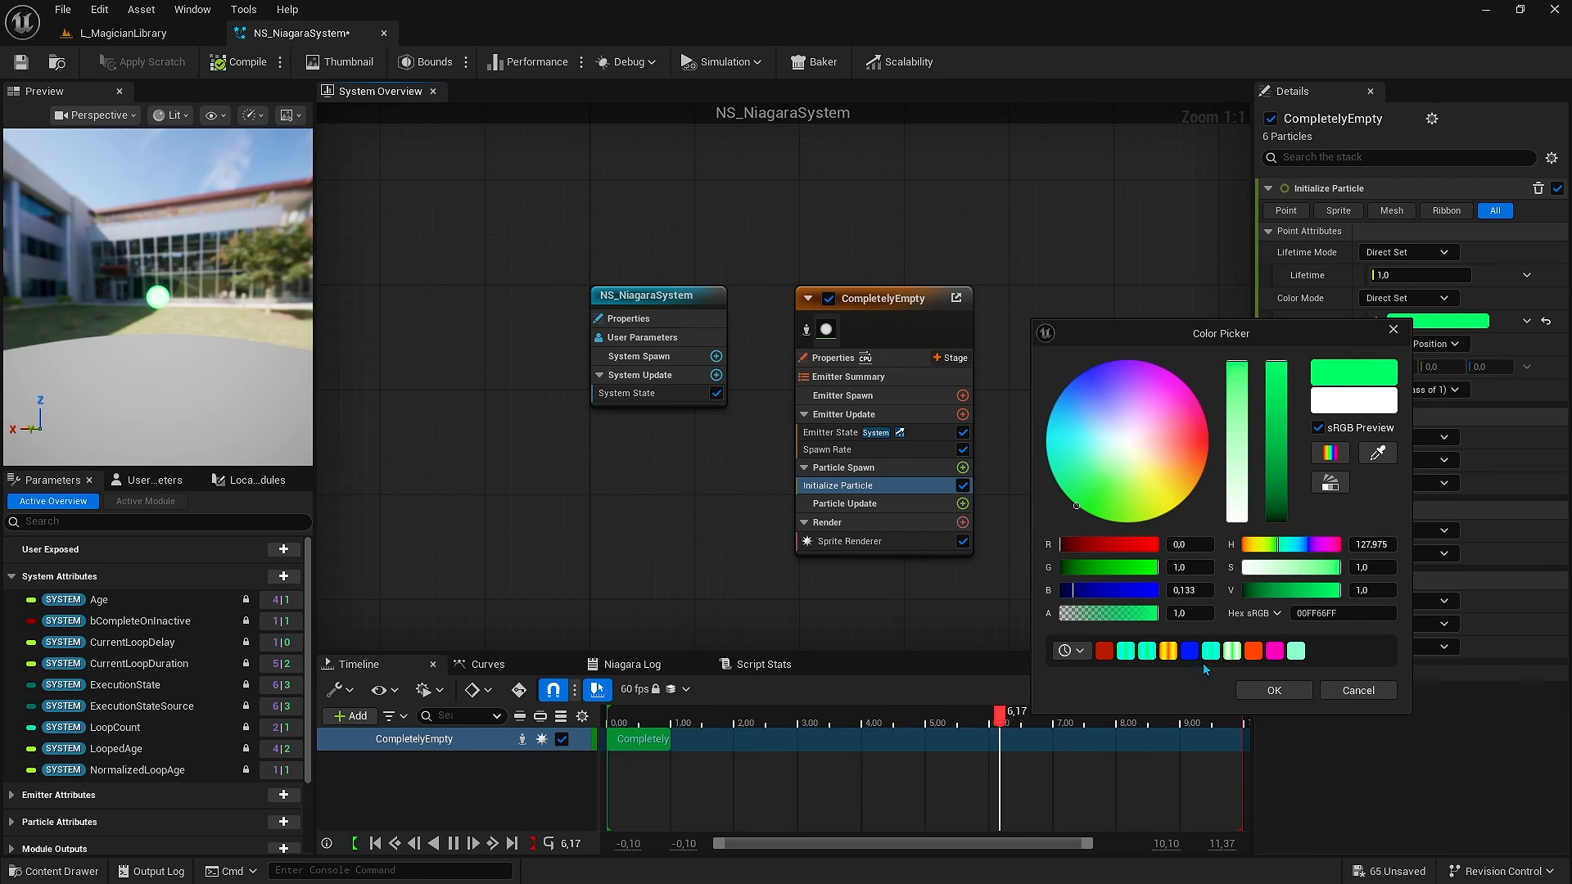
pyautogui.click(1274, 691)
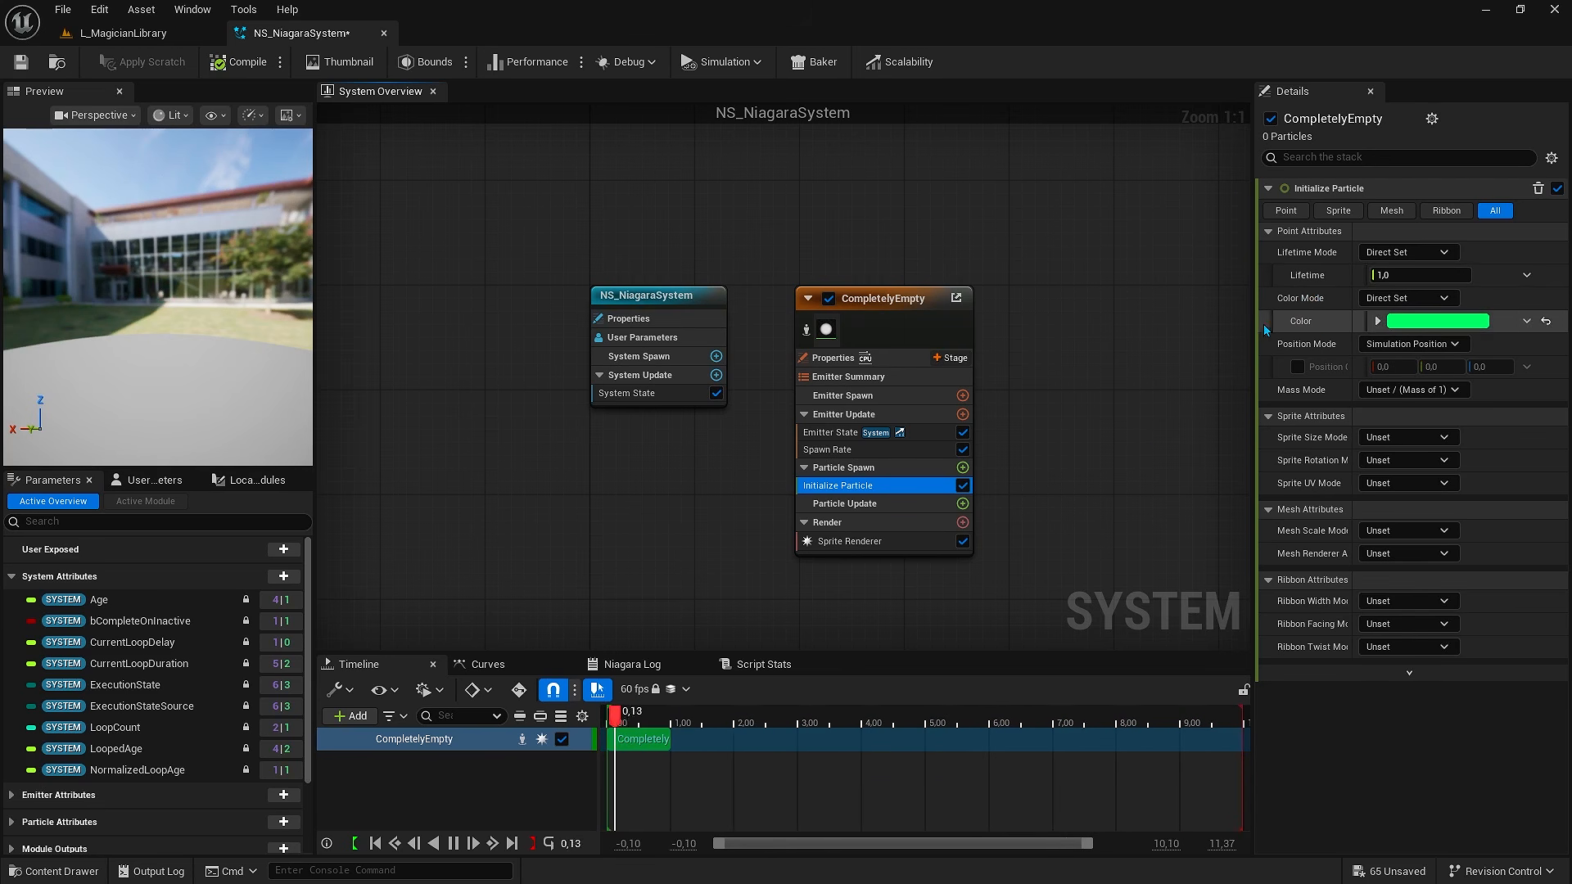
# Add a Particle State module to the Particle Update stage
pyautogui.click(963, 504)
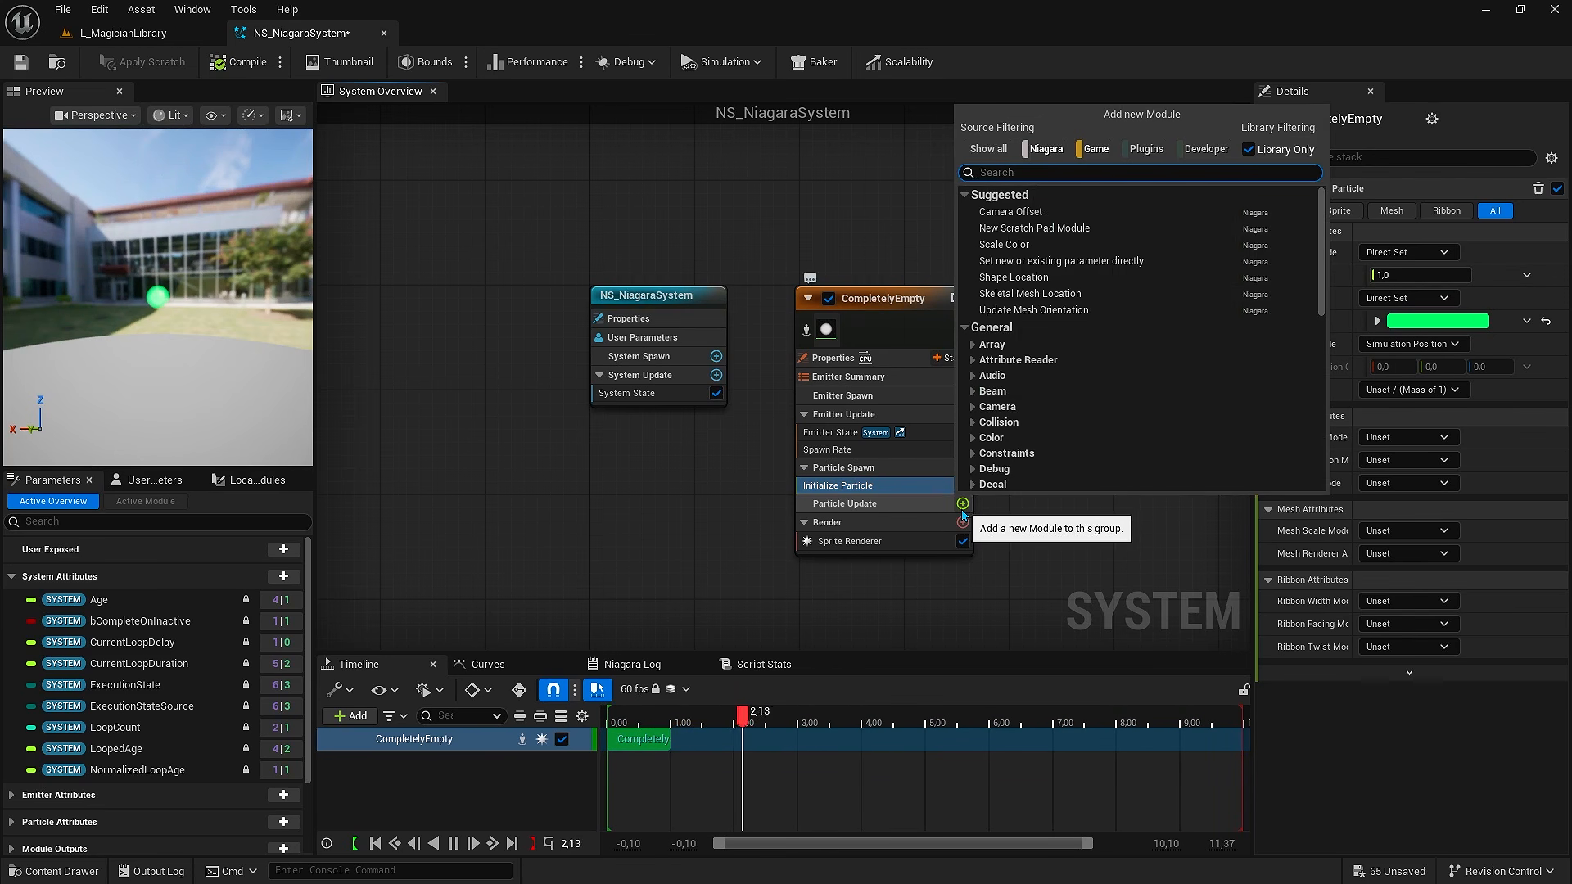
pyautogui.write('state')
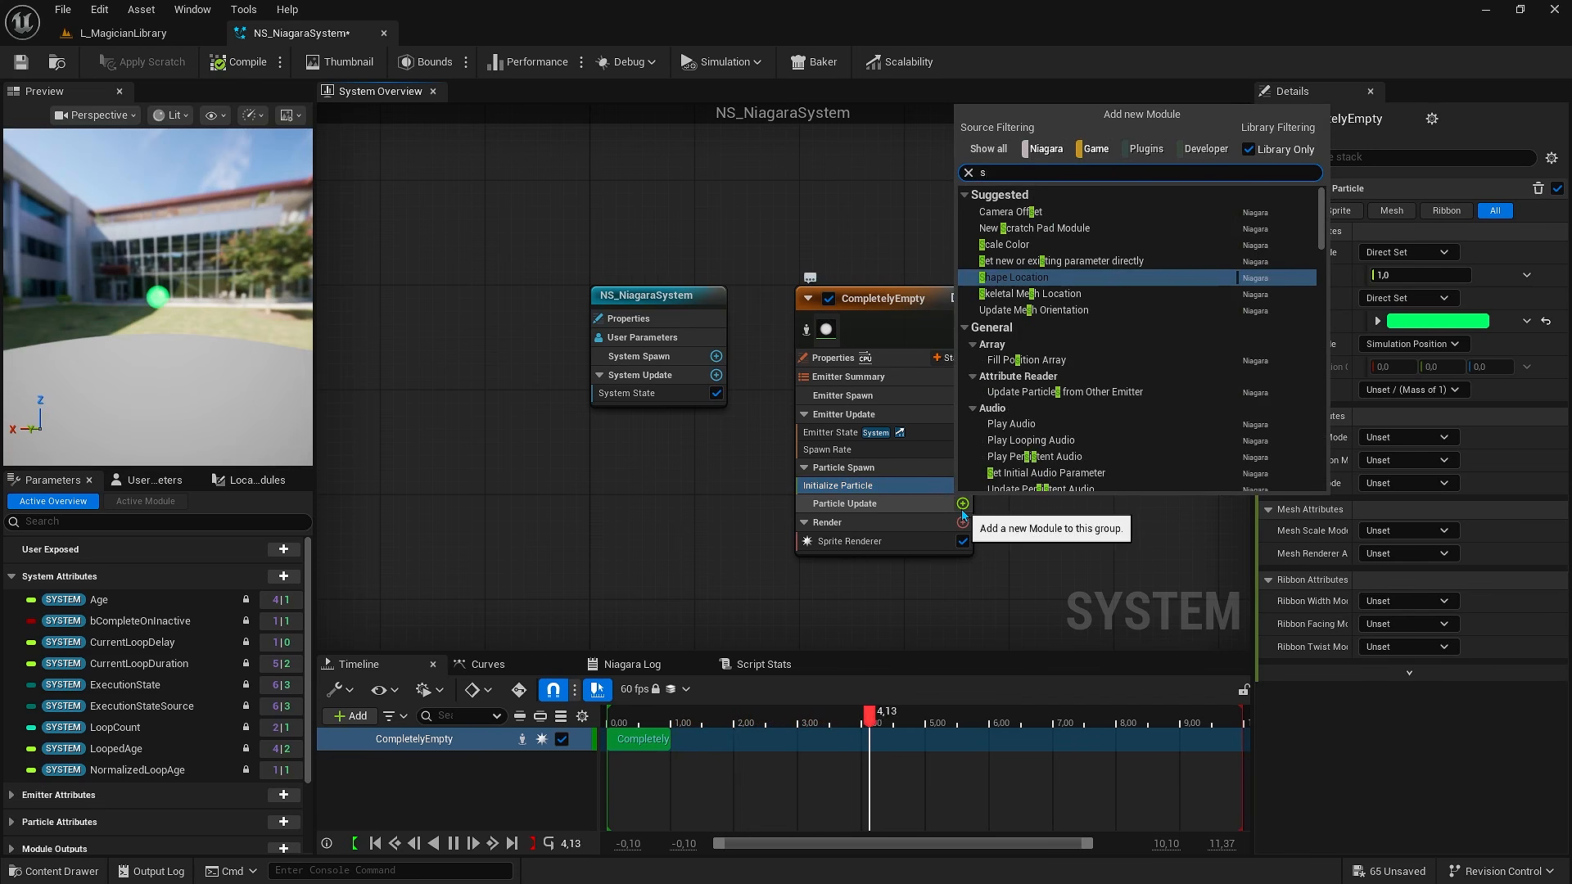
pyautogui.moveTo(1010, 214)
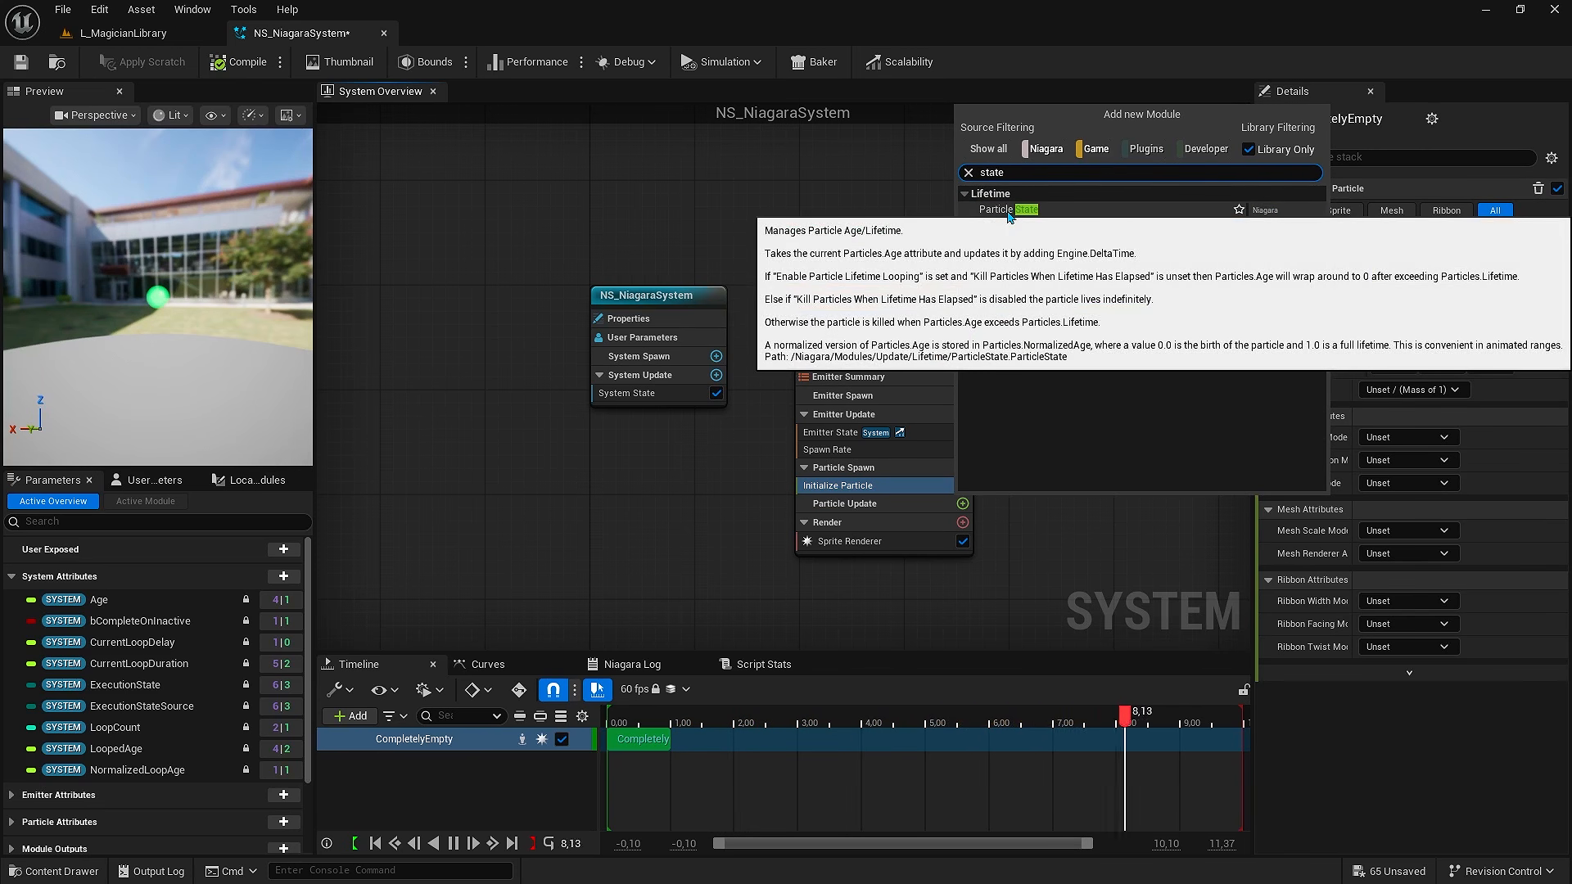
pyautogui.click(1009, 211)
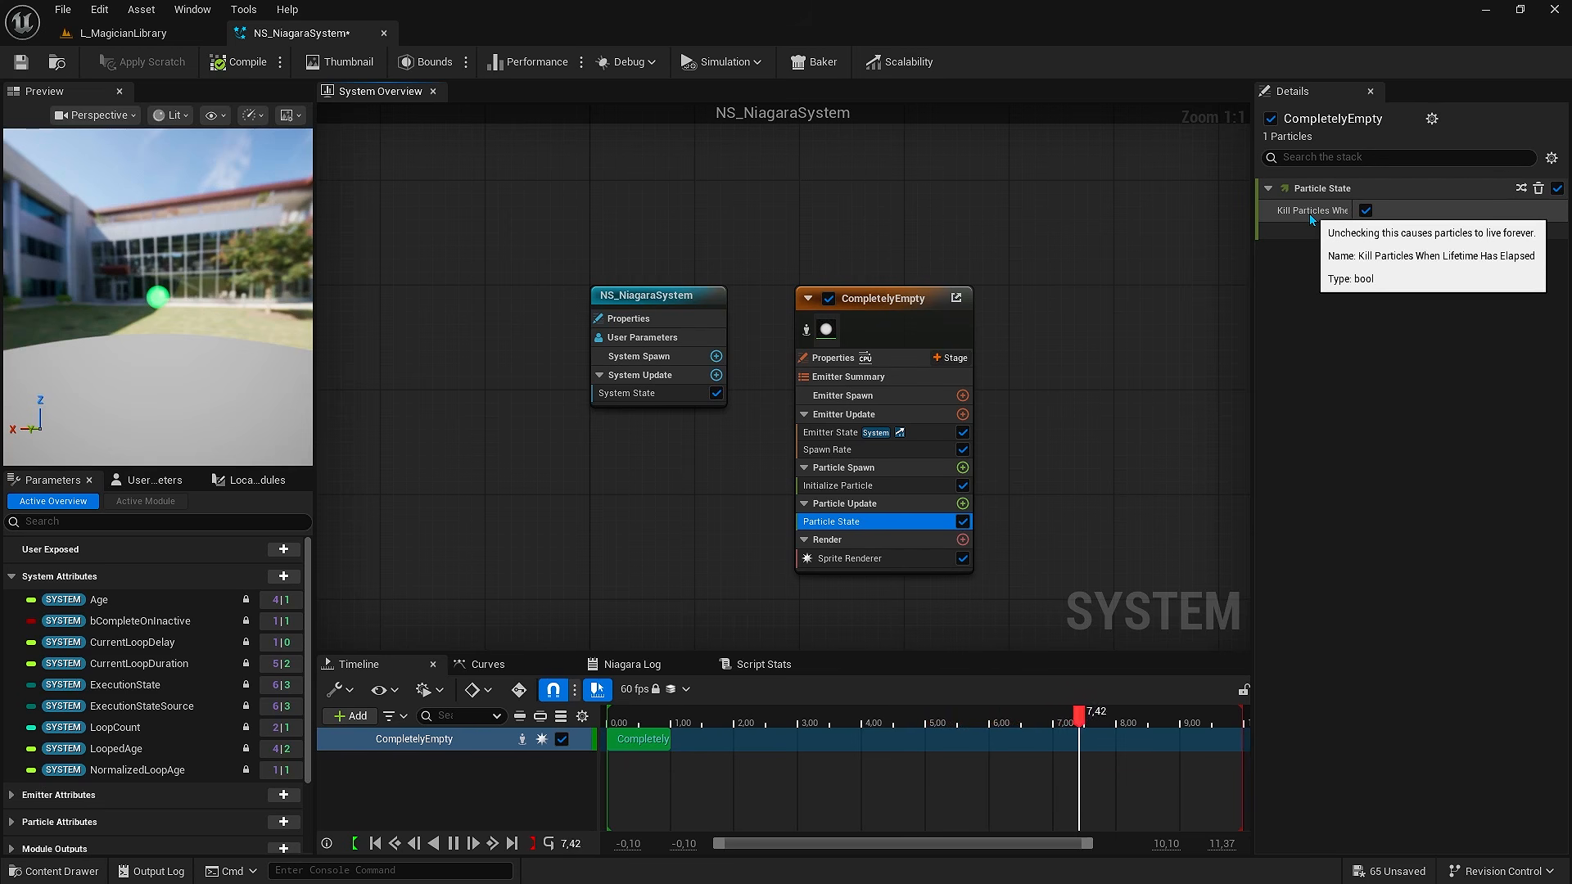
# Add an Add Velocity module to Particle Spawn with its Solve Forces and Velocity dependency, and set its Z velocity to about 98.36
pyautogui.click(963, 467)
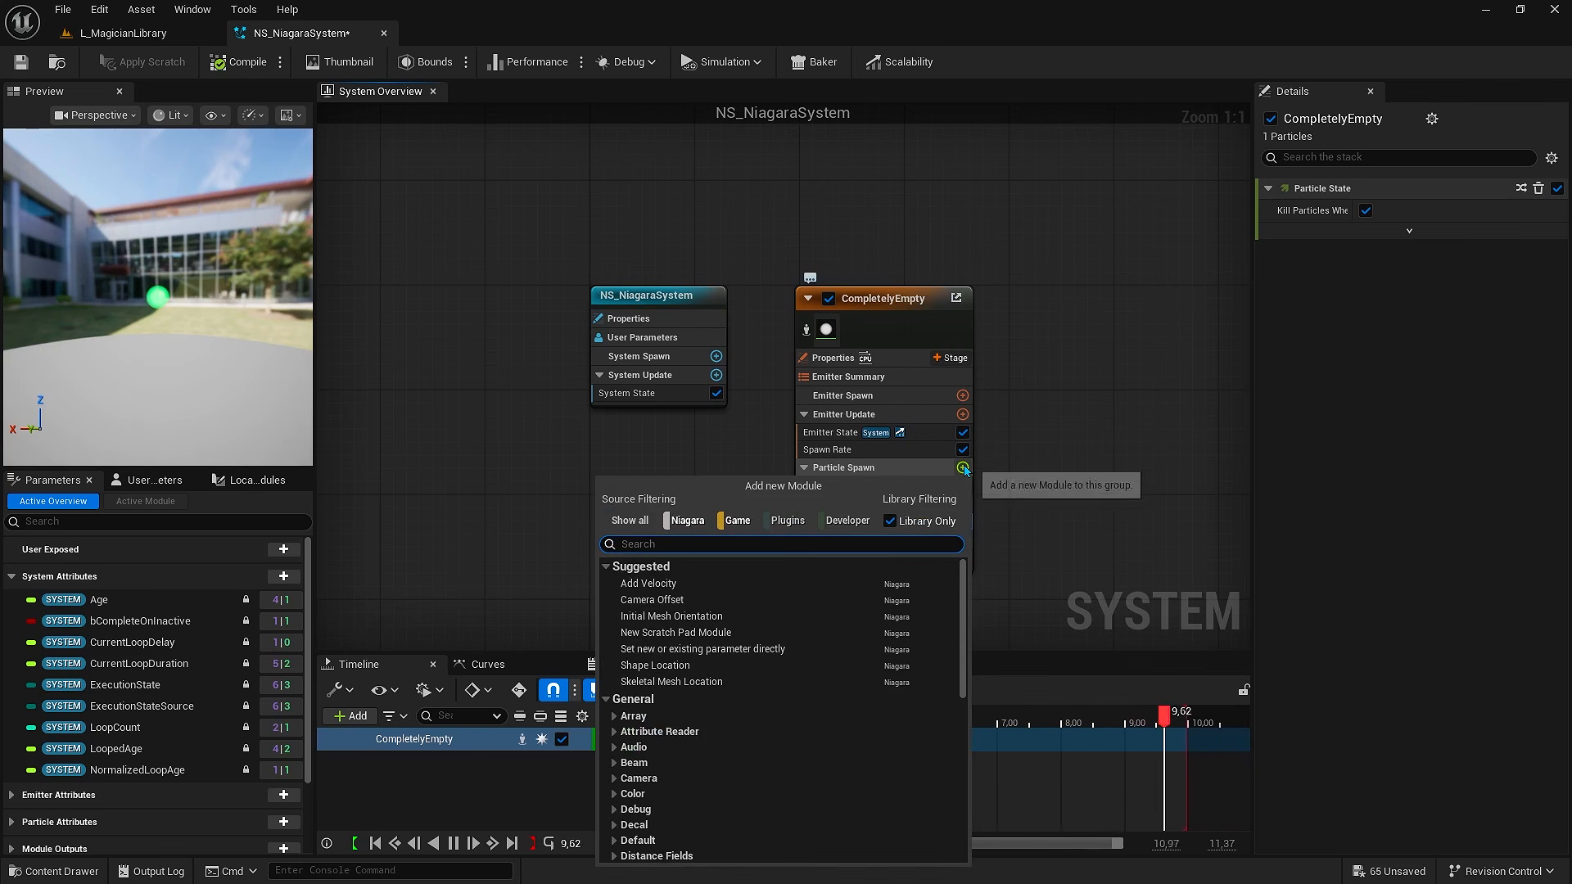
pyautogui.click(653, 585)
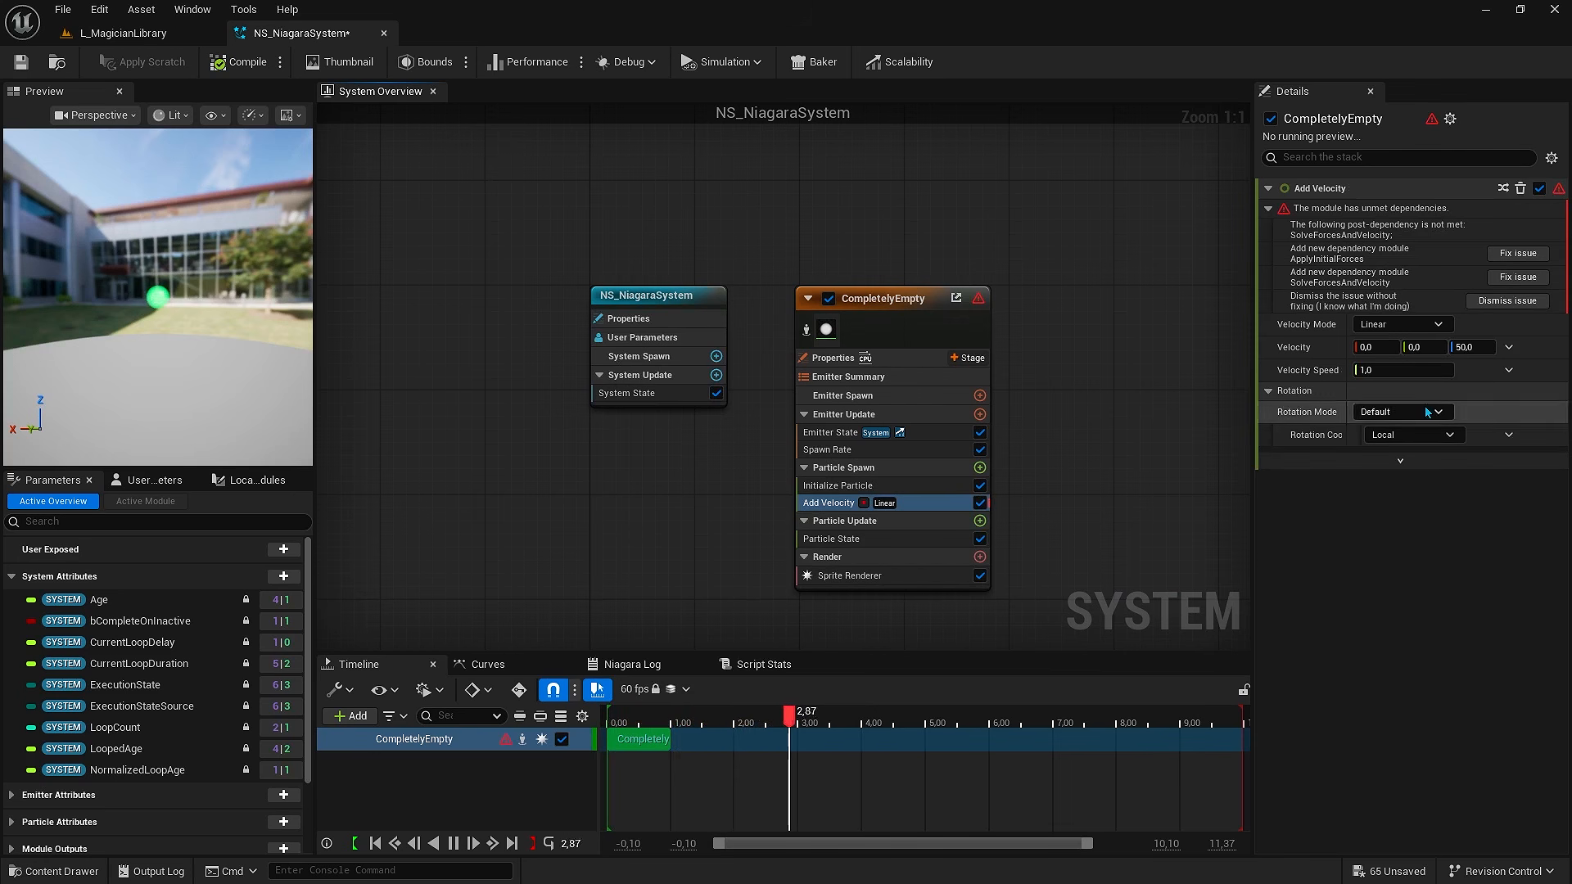
pyautogui.click(1527, 281)
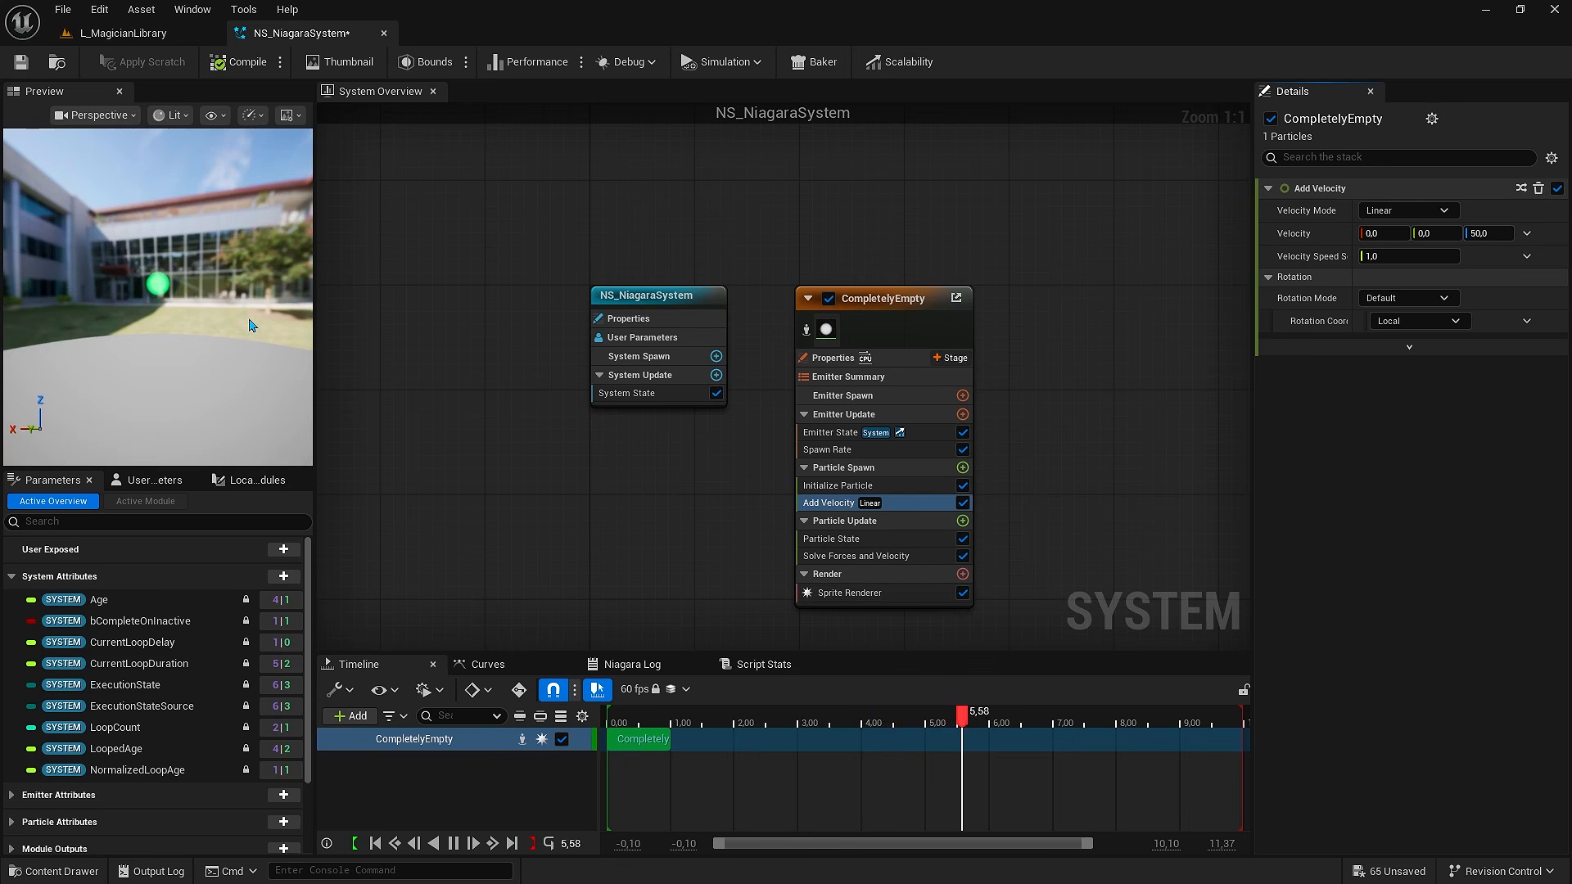
pyautogui.moveTo(1486, 234); pyautogui.dragTo(1507, 234)
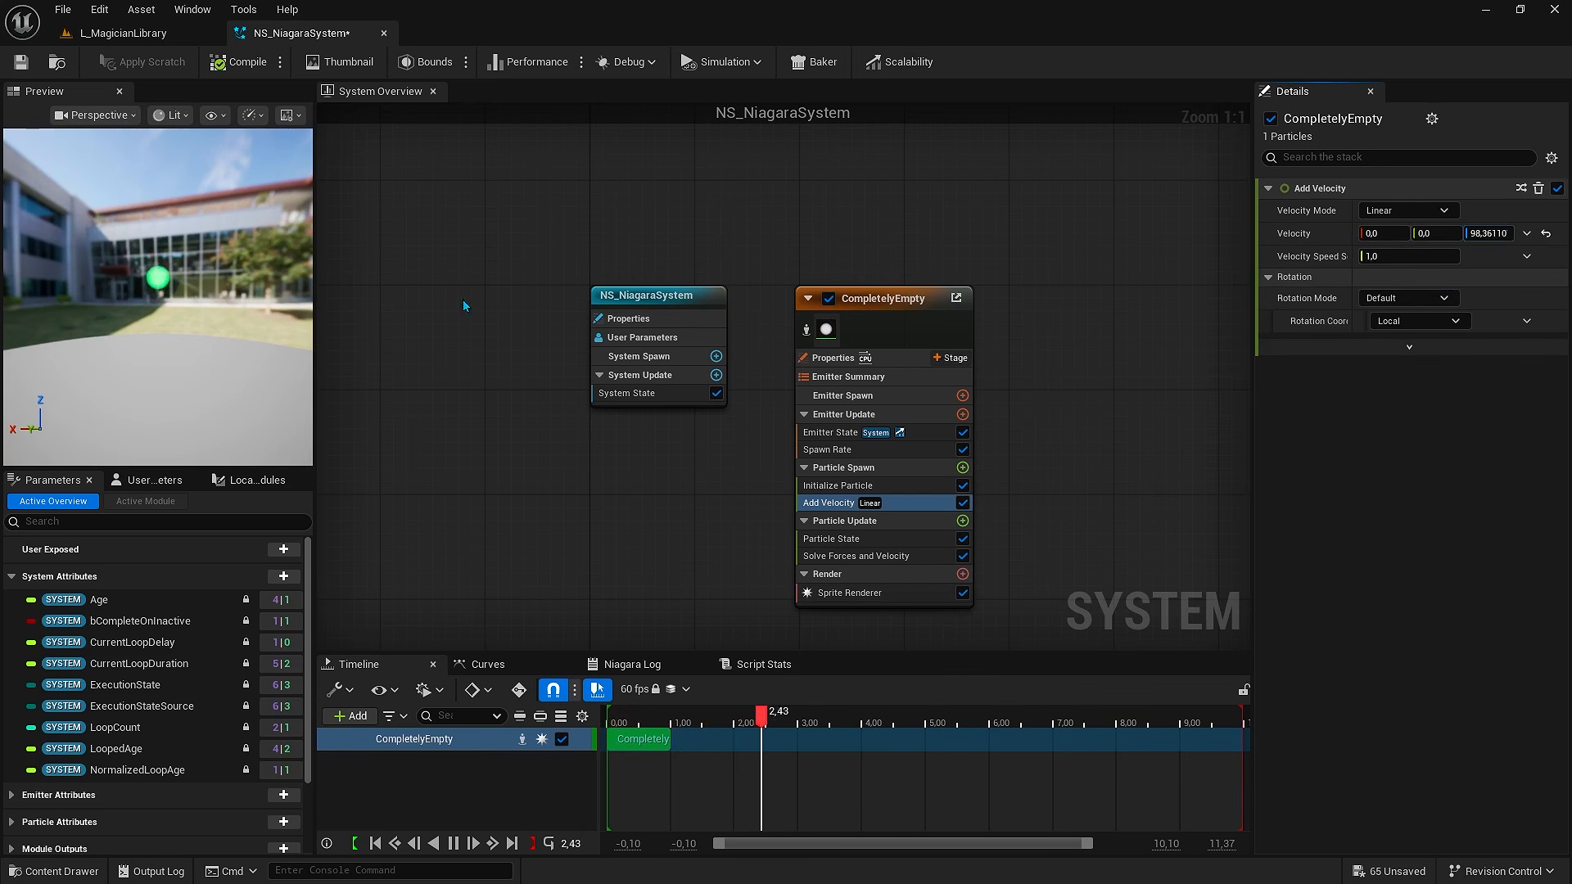
# Hide the background and the floor in the preview scene
pyautogui.click(288, 115)
pyautogui.click(297, 297)
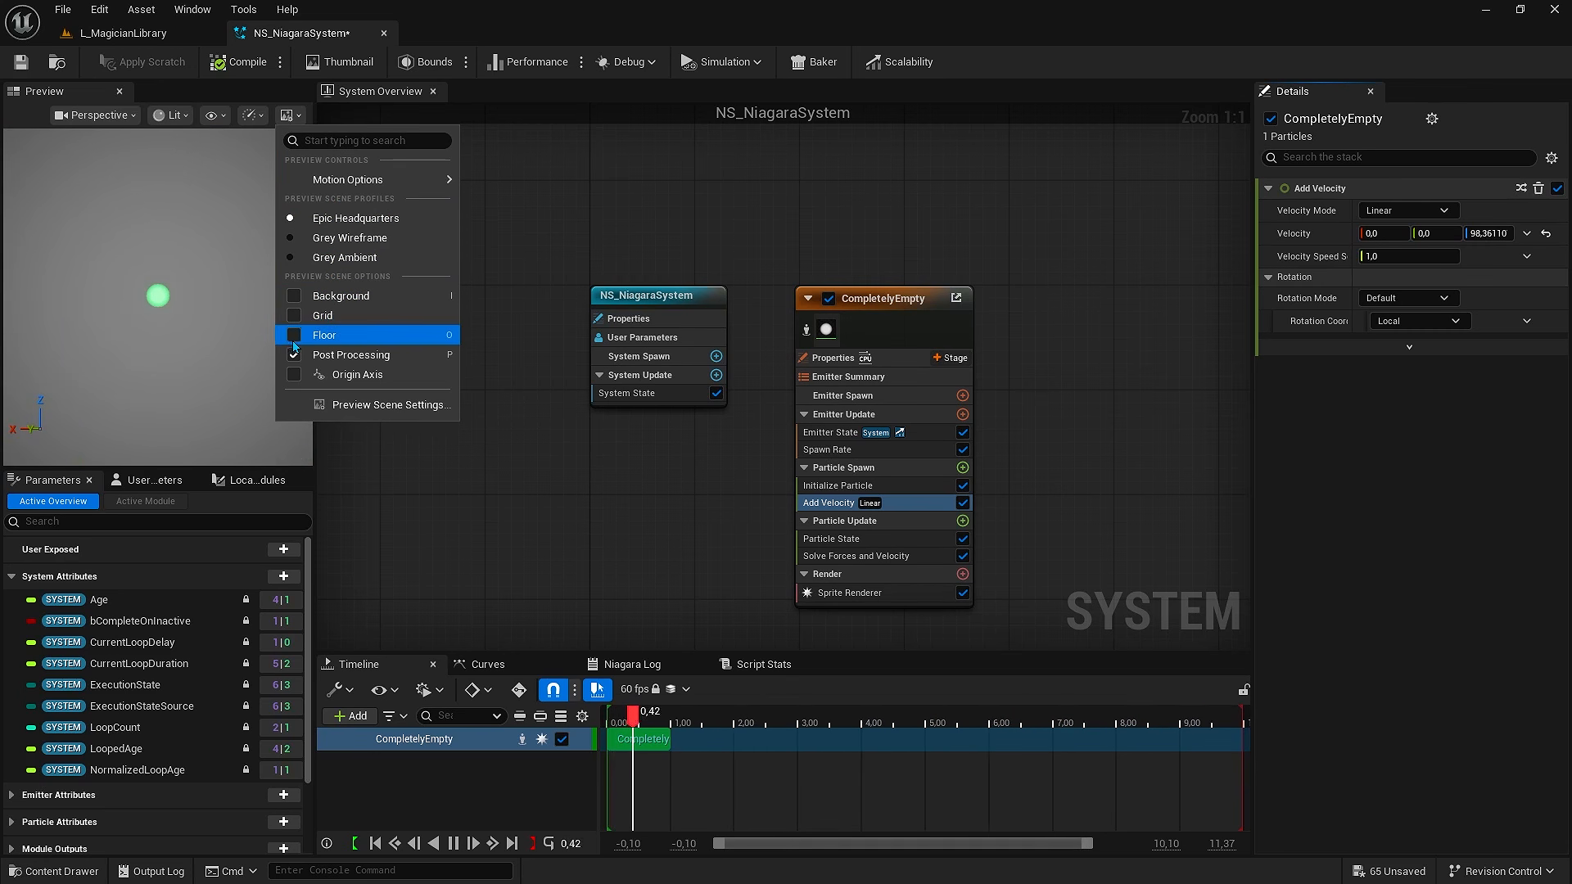
pyautogui.click(295, 336)
pyautogui.click(228, 256)
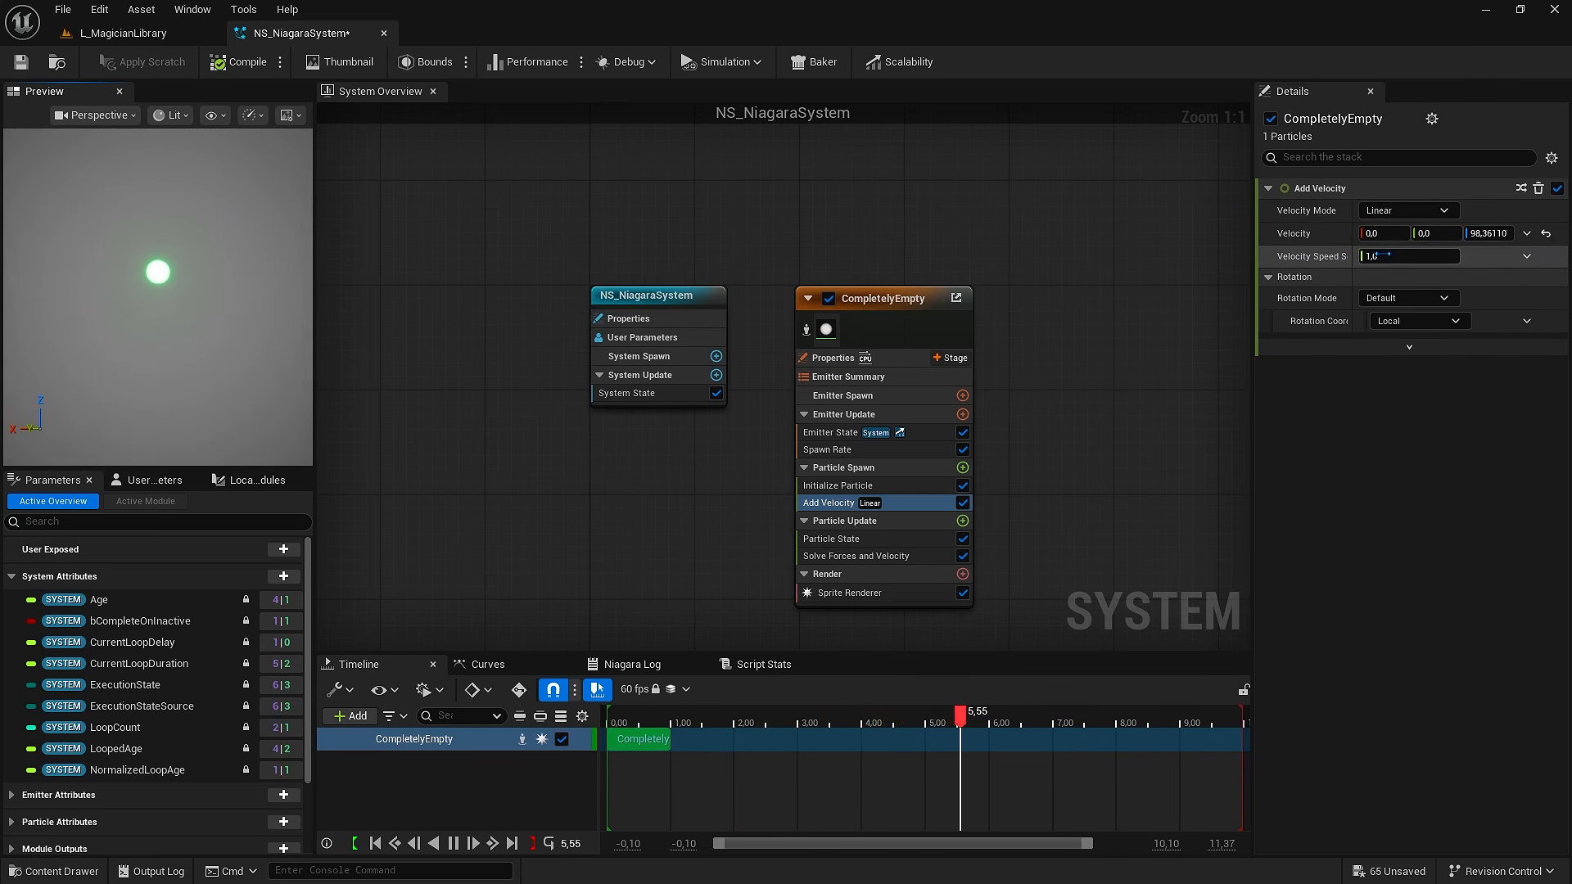
# Drive the Add Velocity module's Velocity with a Random Range Vector and set its Maximum to 200 on X, Y and Z
pyautogui.click(1525, 235)
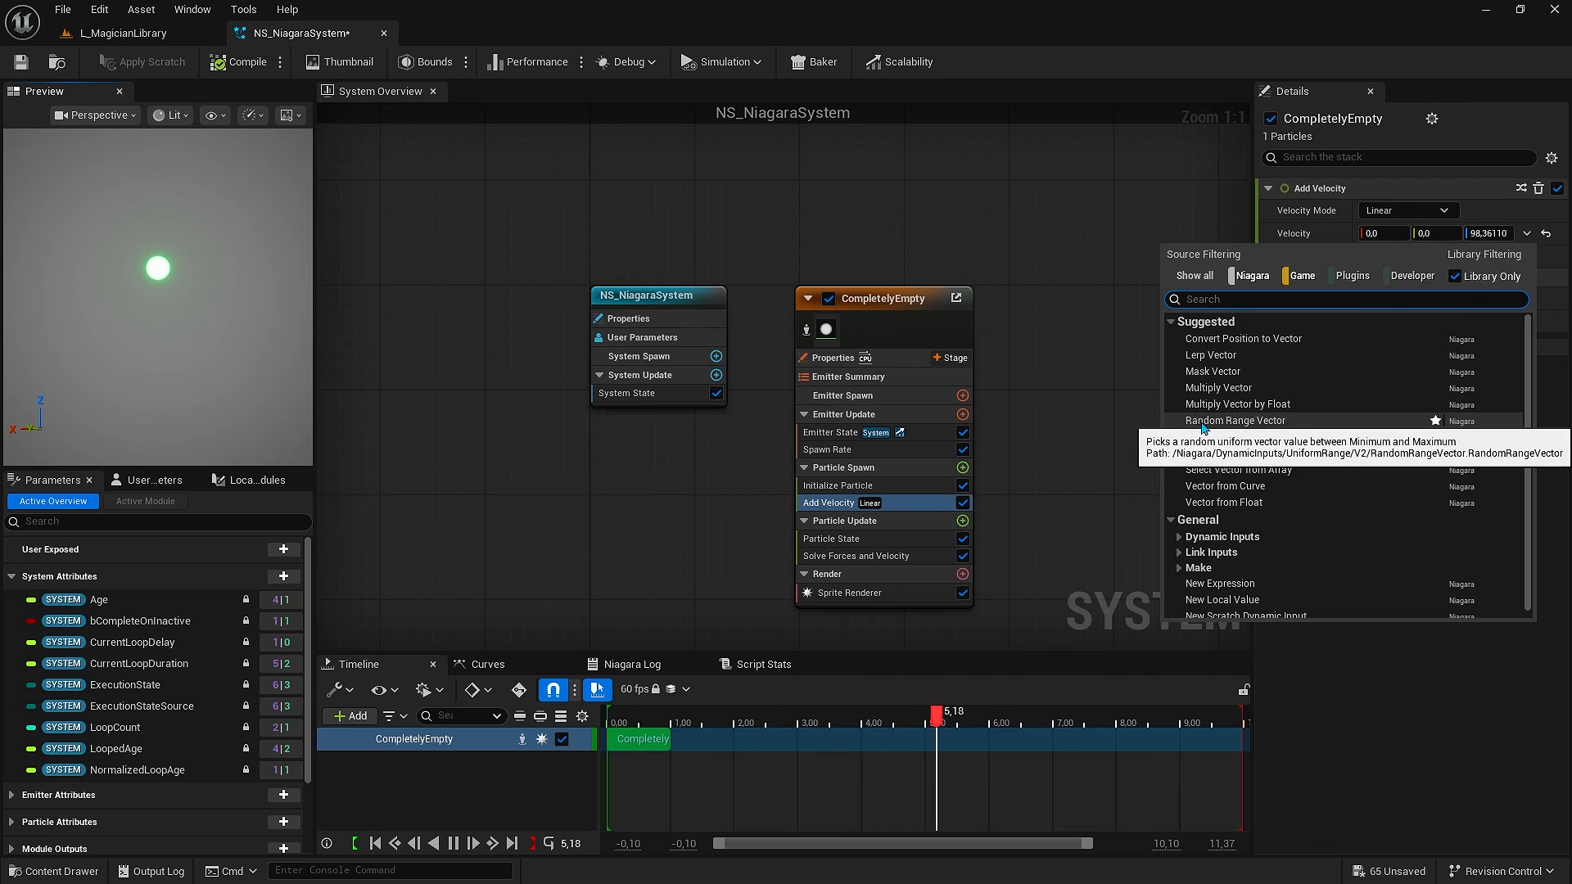
pyautogui.click(1286, 421)
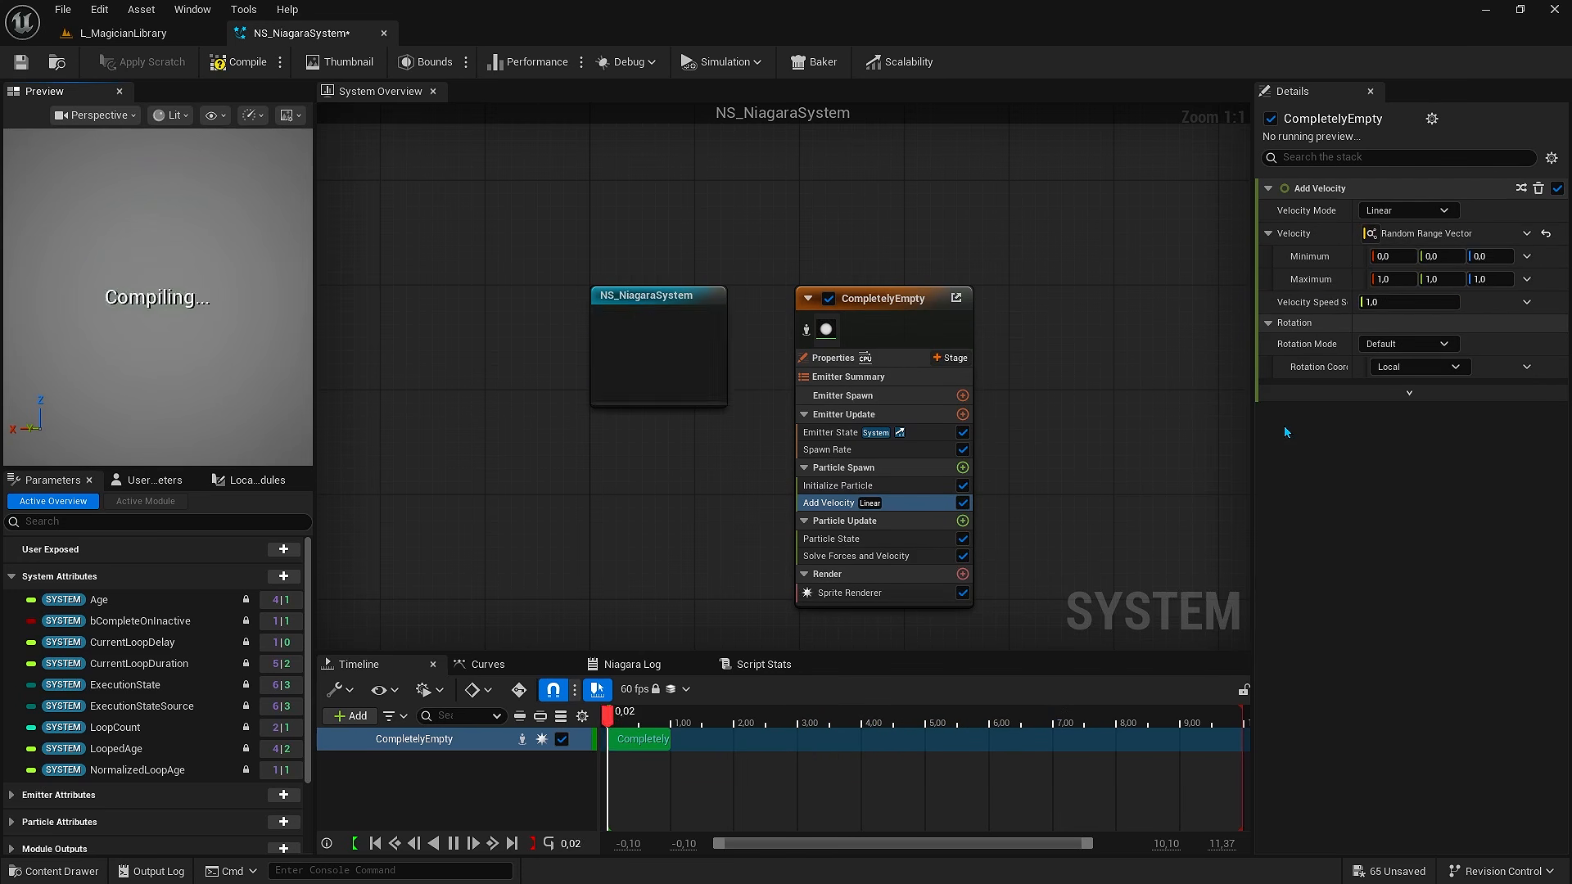
pyautogui.click(1390, 279)
pyautogui.write('200')
pyautogui.press('Tab')
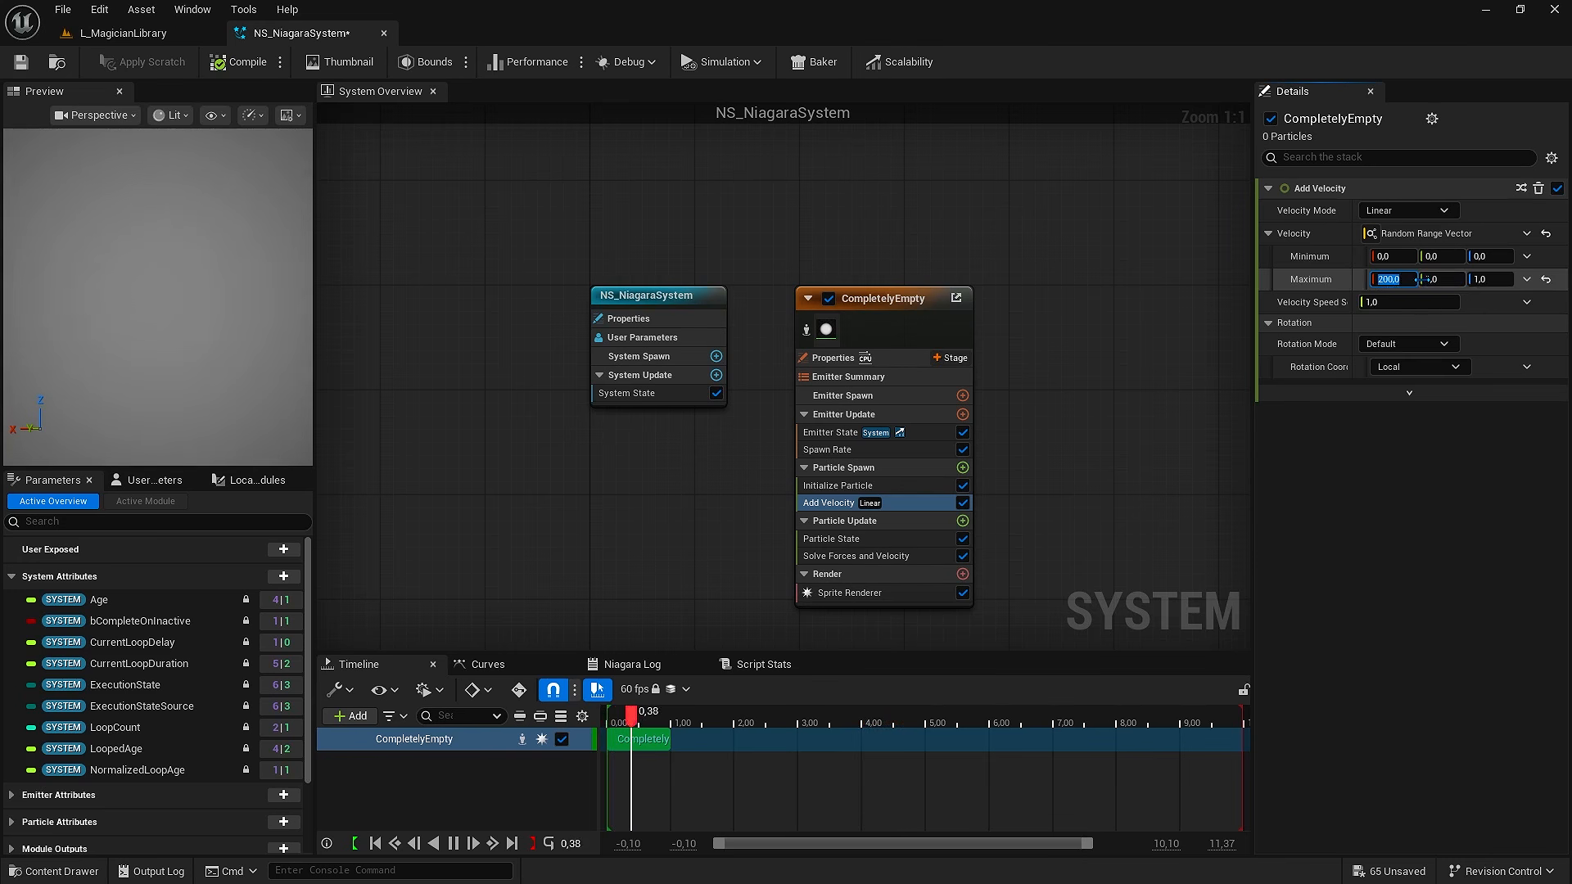
pyautogui.write('200')
pyautogui.press('Return')
pyautogui.press('Tab')
pyautogui.write('200')
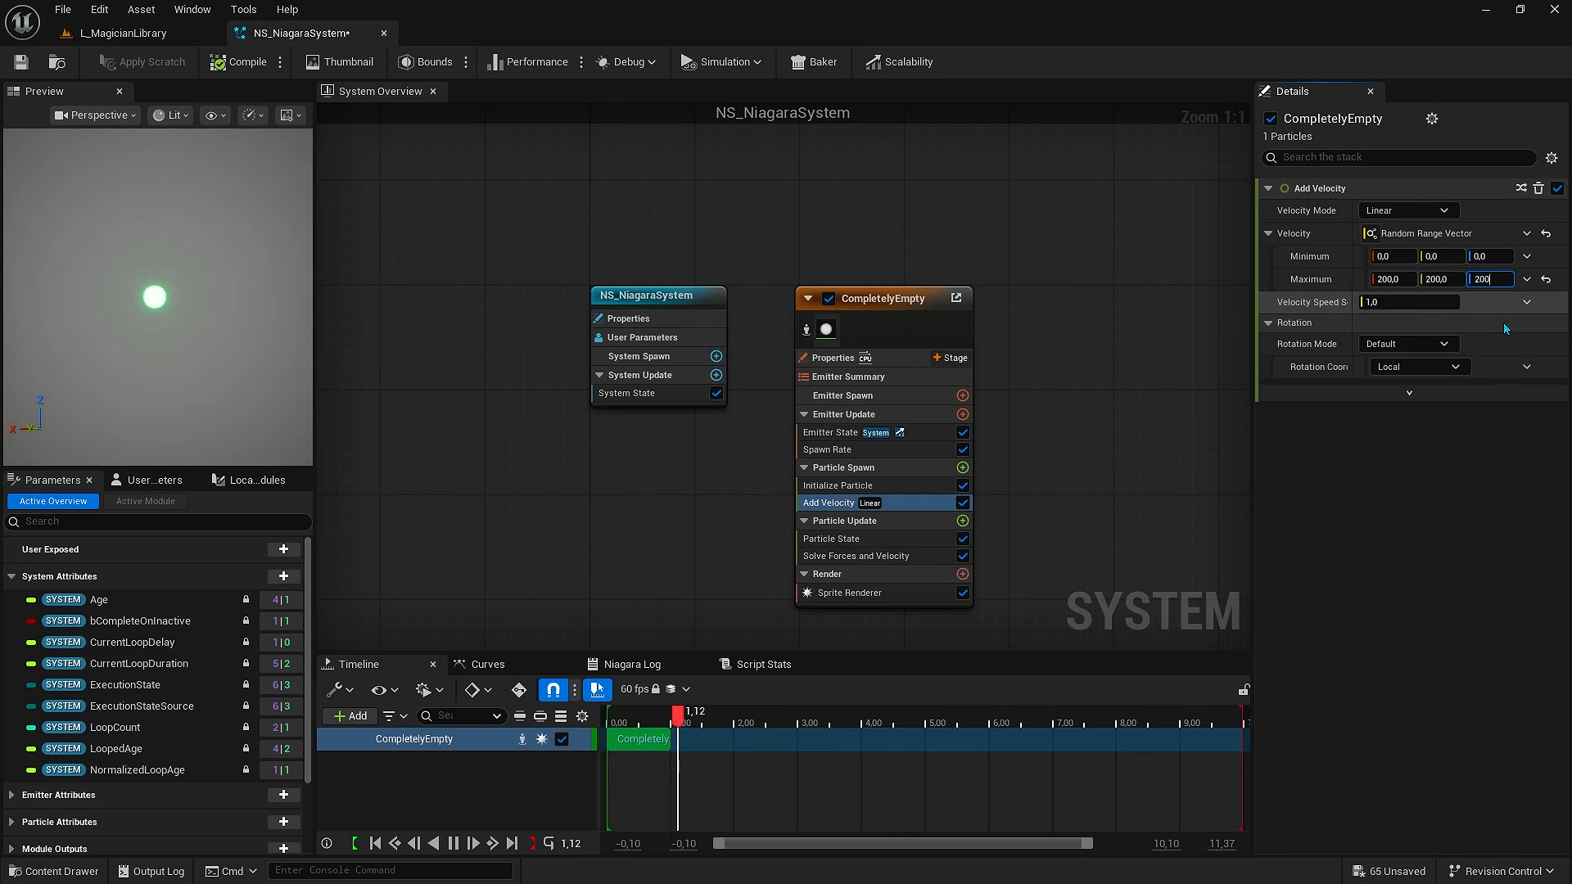
pyautogui.press('Return')
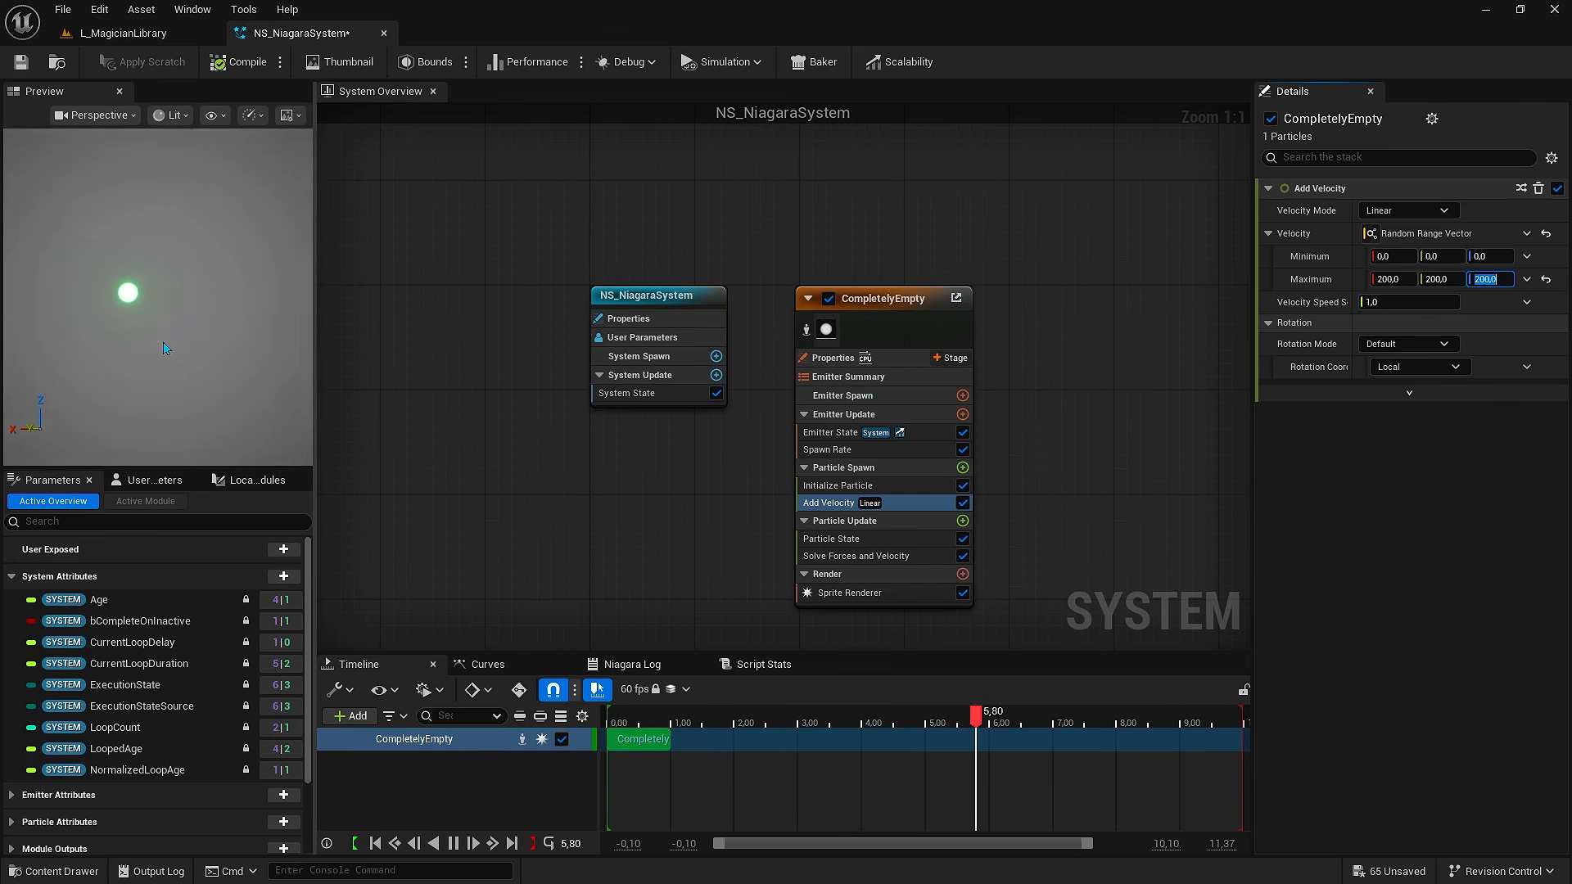
# Set the Spawn Rate module's SpawnRate to about 81.9 and view the particle cloud from another angle in the preview
pyautogui.click(822, 454)
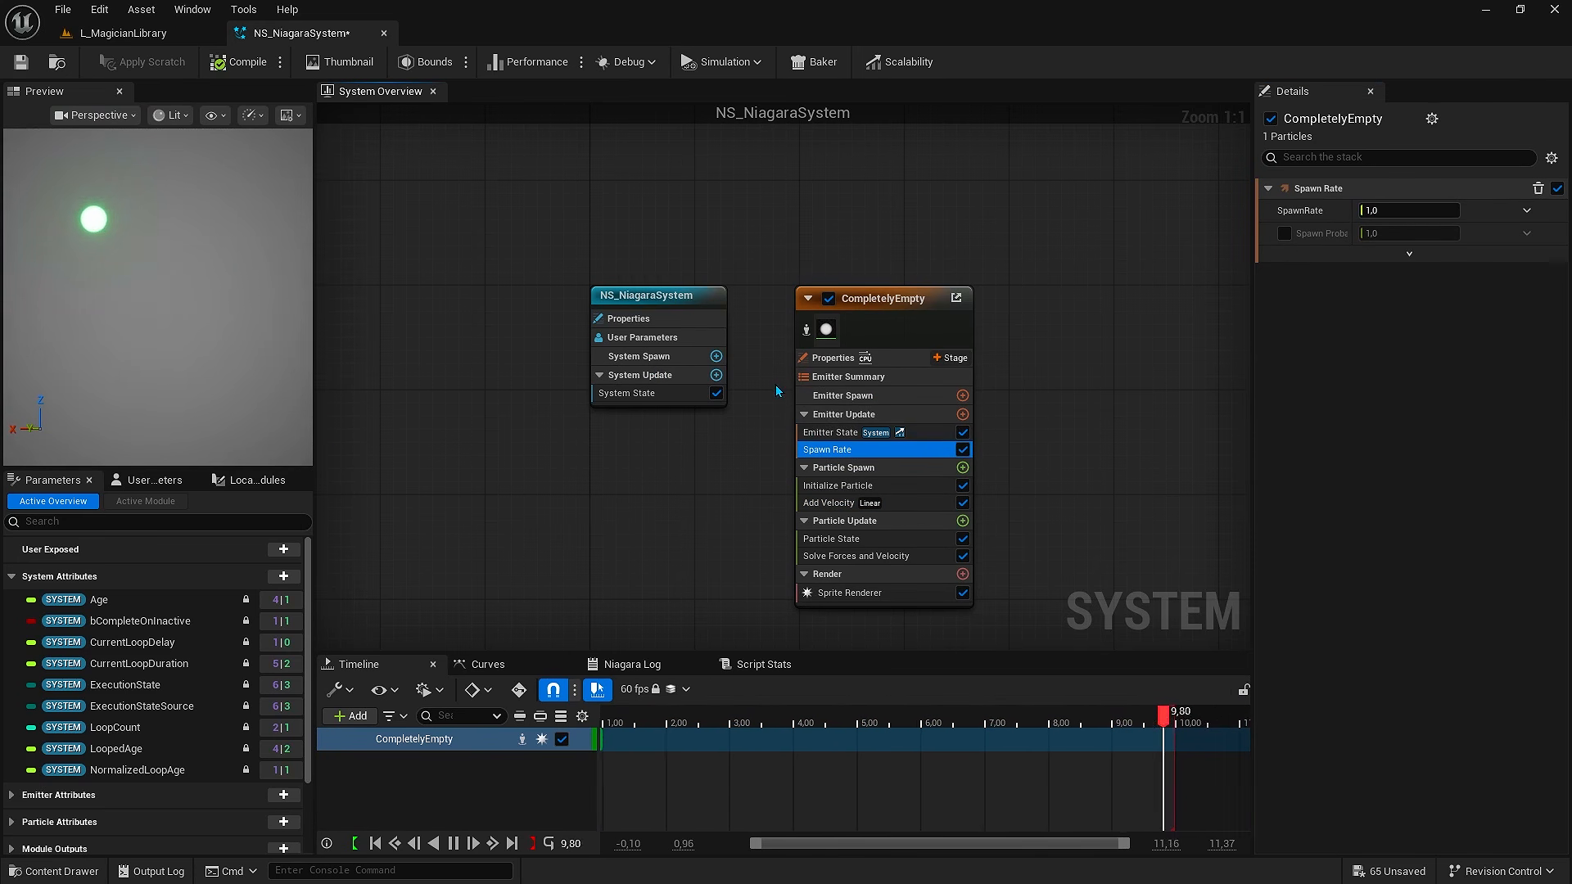
pyautogui.moveTo(1408, 211)
pyautogui.mouseDown()
pyautogui.moveTo(1490, 210)
pyautogui.moveTo(1385, 213)
pyautogui.mouseUp()
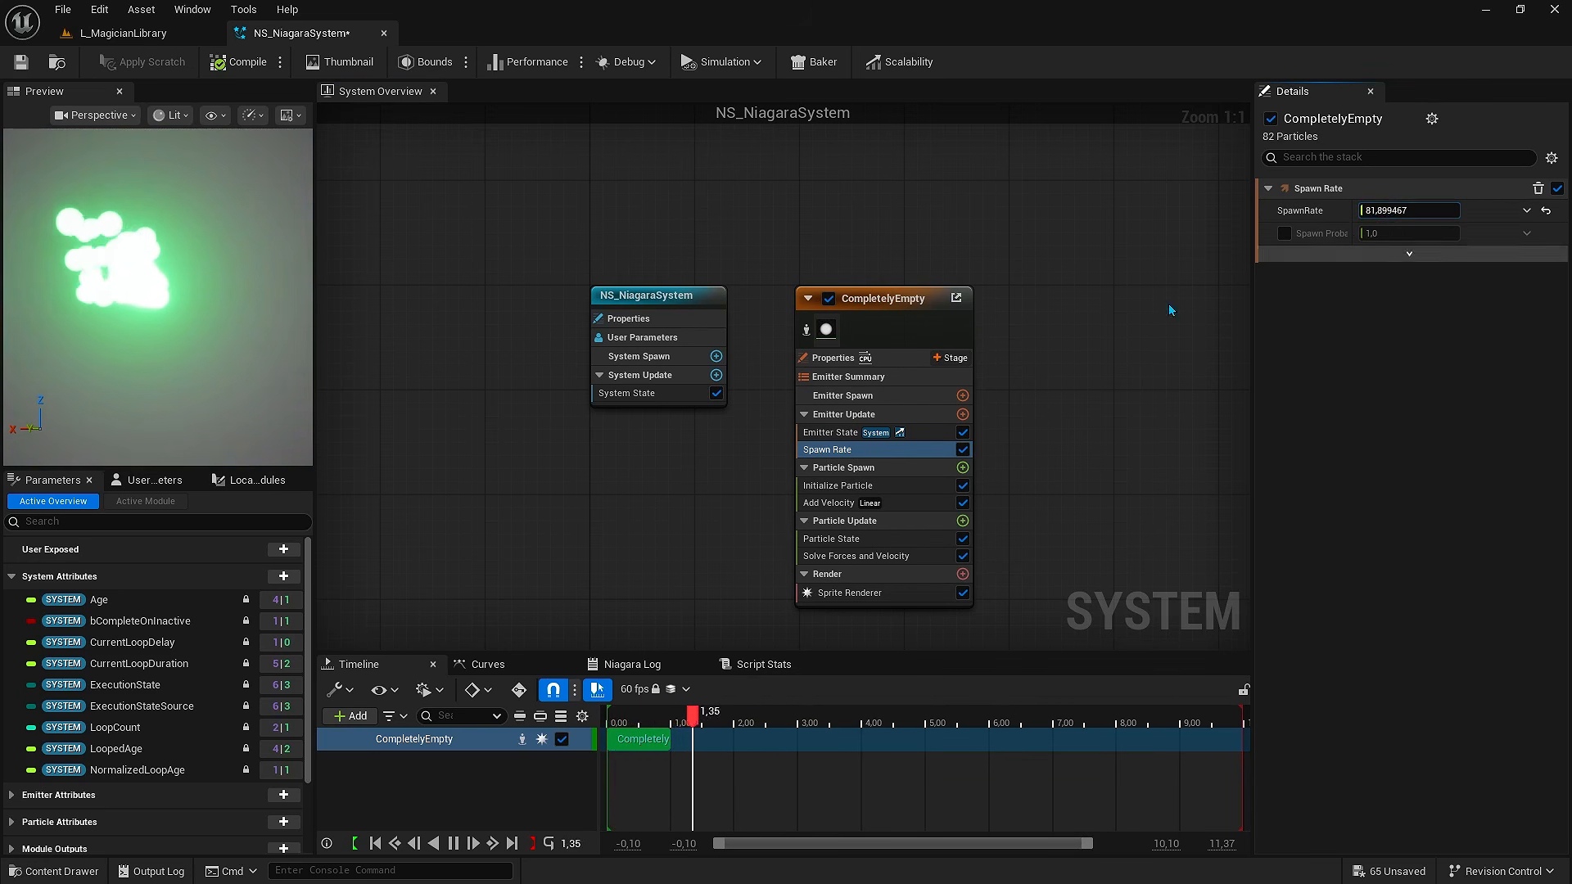
pyautogui.moveTo(124, 312); pyautogui.dragTo(205, 315)
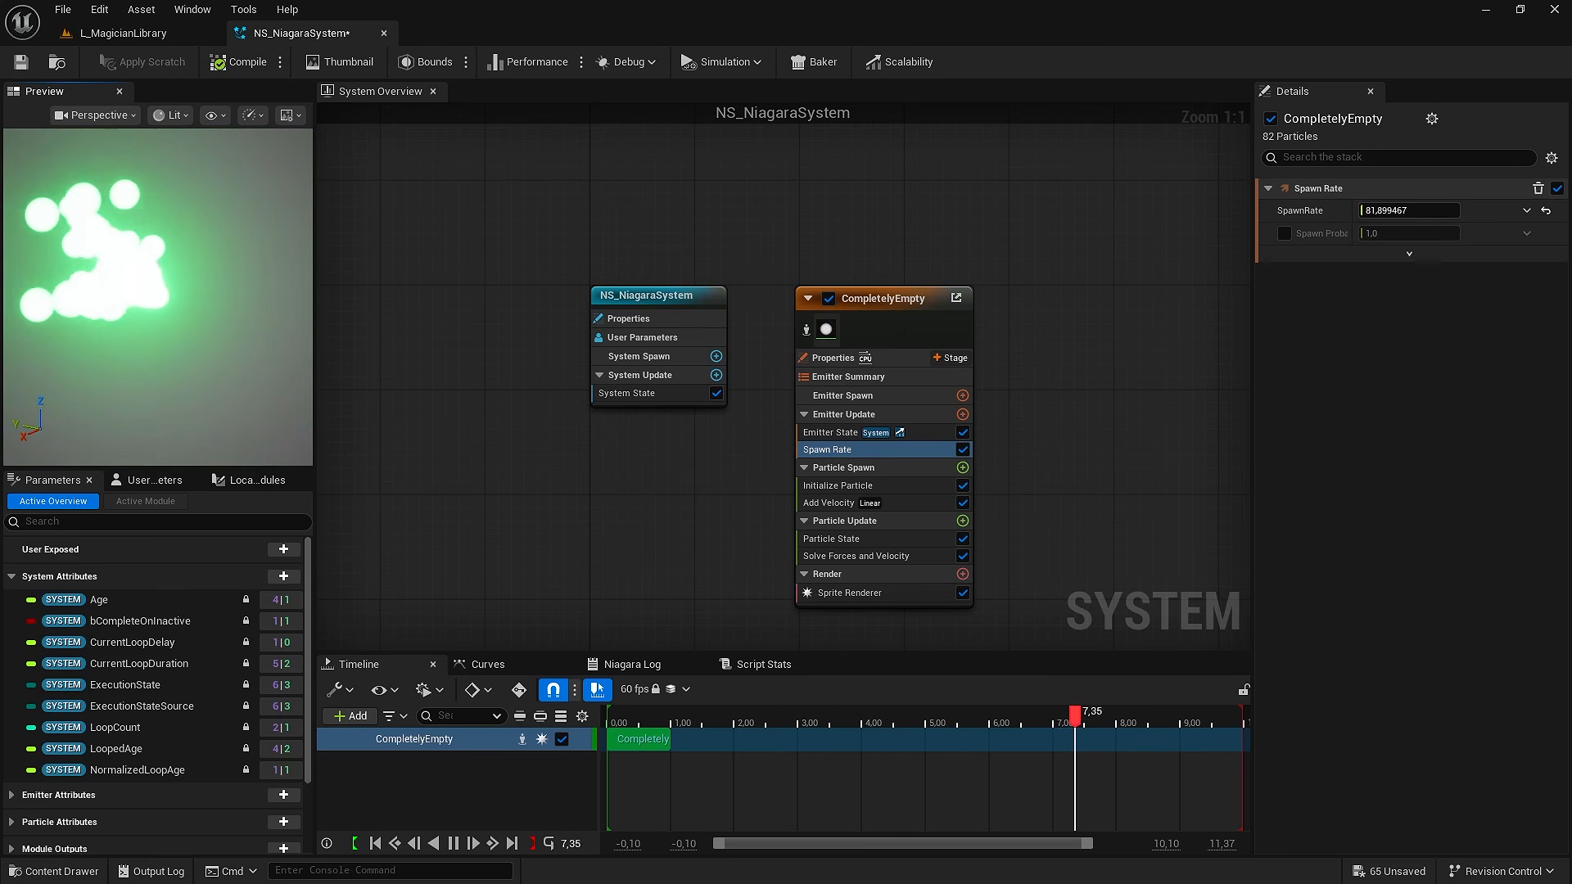
pyautogui.moveTo(205, 316); pyautogui.dragTo(250, 353)
# Try Maximum Z velocities of about 635 and 148 in the Add Velocity module's random range
pyautogui.click(829, 503)
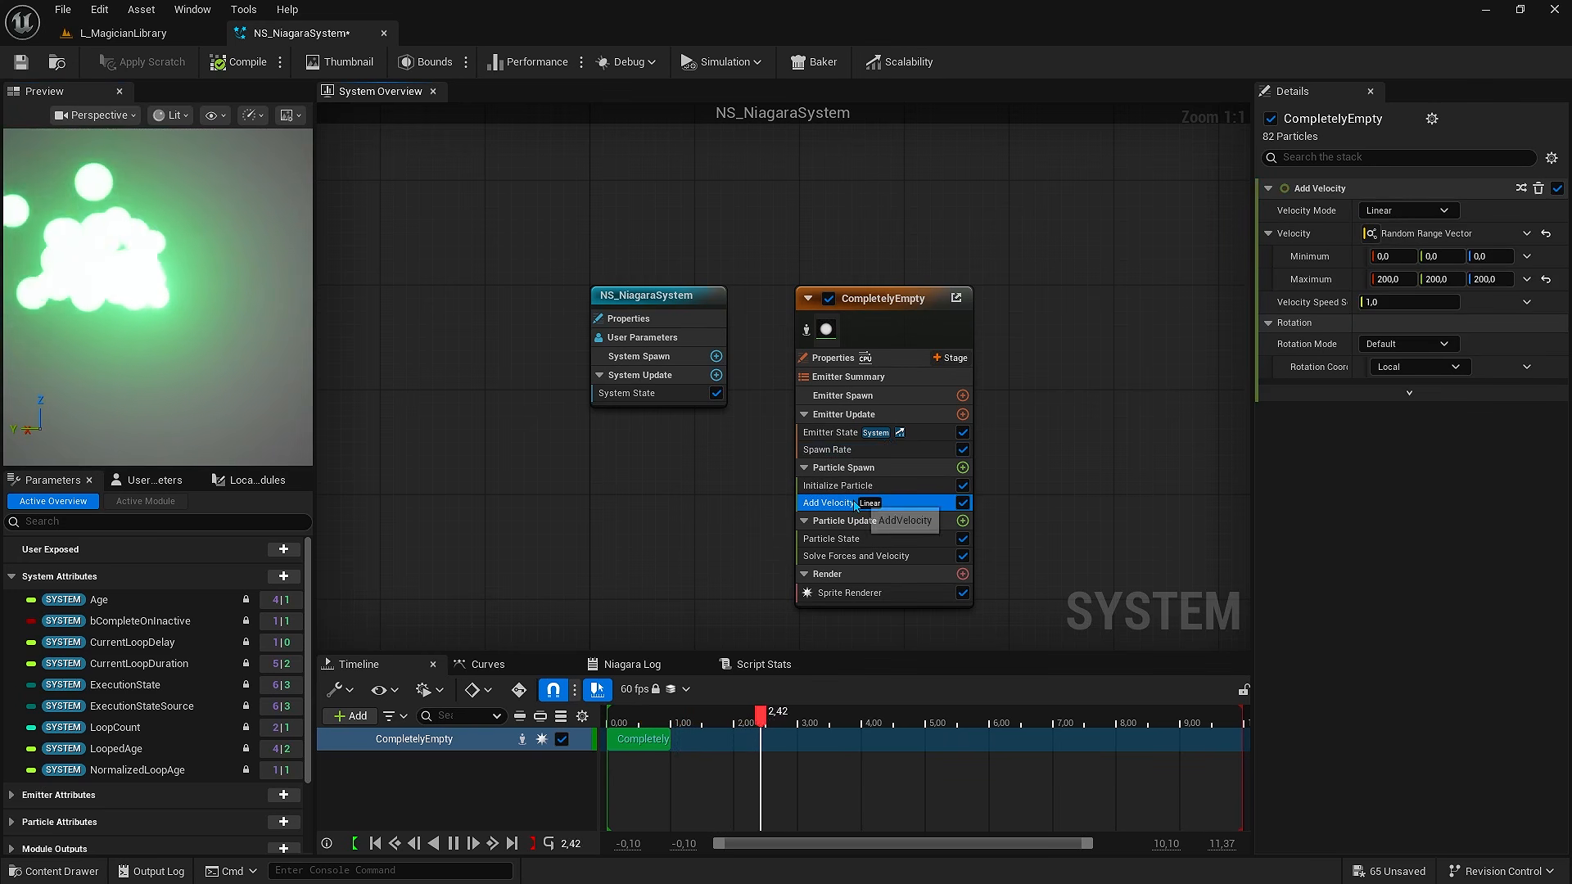
pyautogui.moveTo(1490, 279)
pyautogui.mouseDown()
pyautogui.moveTo(1441, 279)
pyautogui.moveTo(1506, 279)
pyautogui.mouseUp()
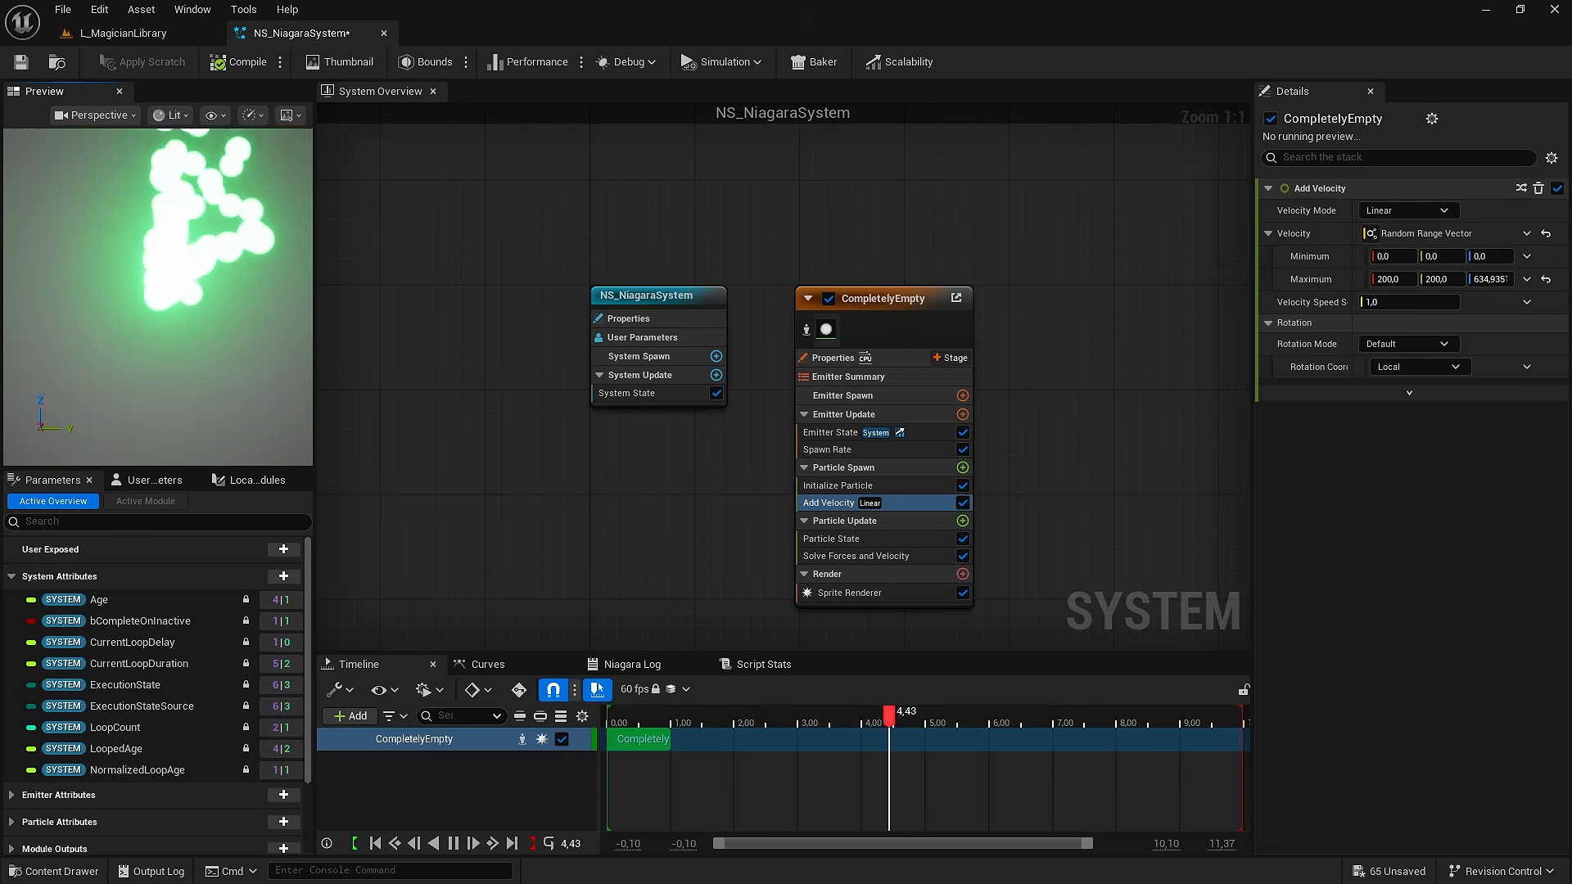
pyautogui.moveTo(1490, 279)
pyautogui.mouseDown()
pyautogui.moveTo(1473, 279)
pyautogui.moveTo(1495, 279)
pyautogui.mouseUp()
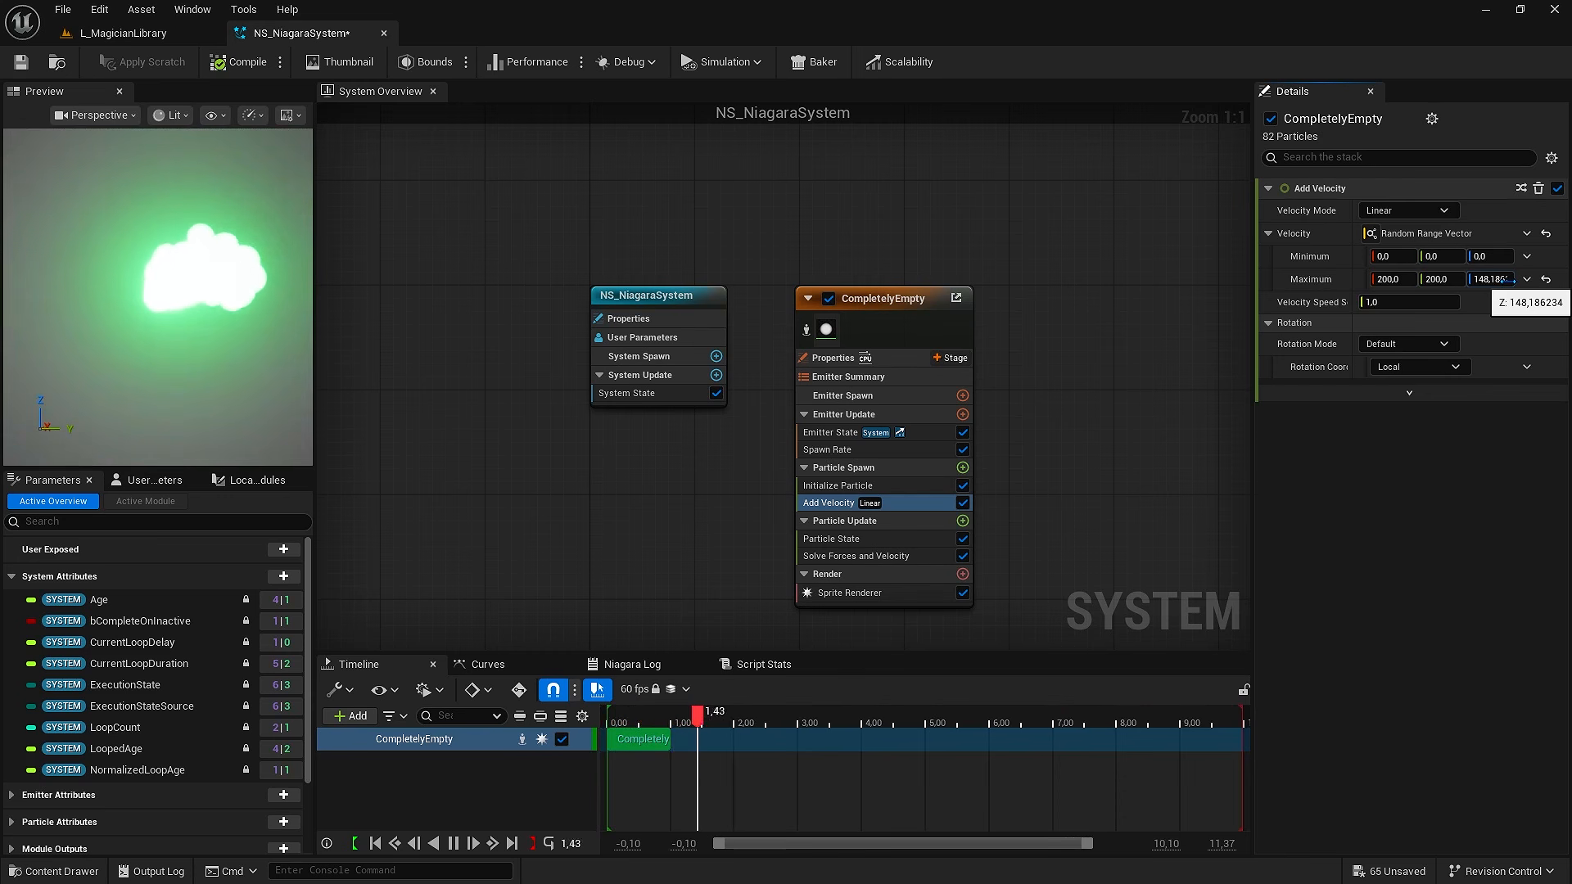
# Set the random velocity range's Minimum to -200 on X, Y and Z, with its Maximum Z at 200
pyautogui.click(1402, 256)
pyautogui.write('-200')
pyautogui.press('Tab')
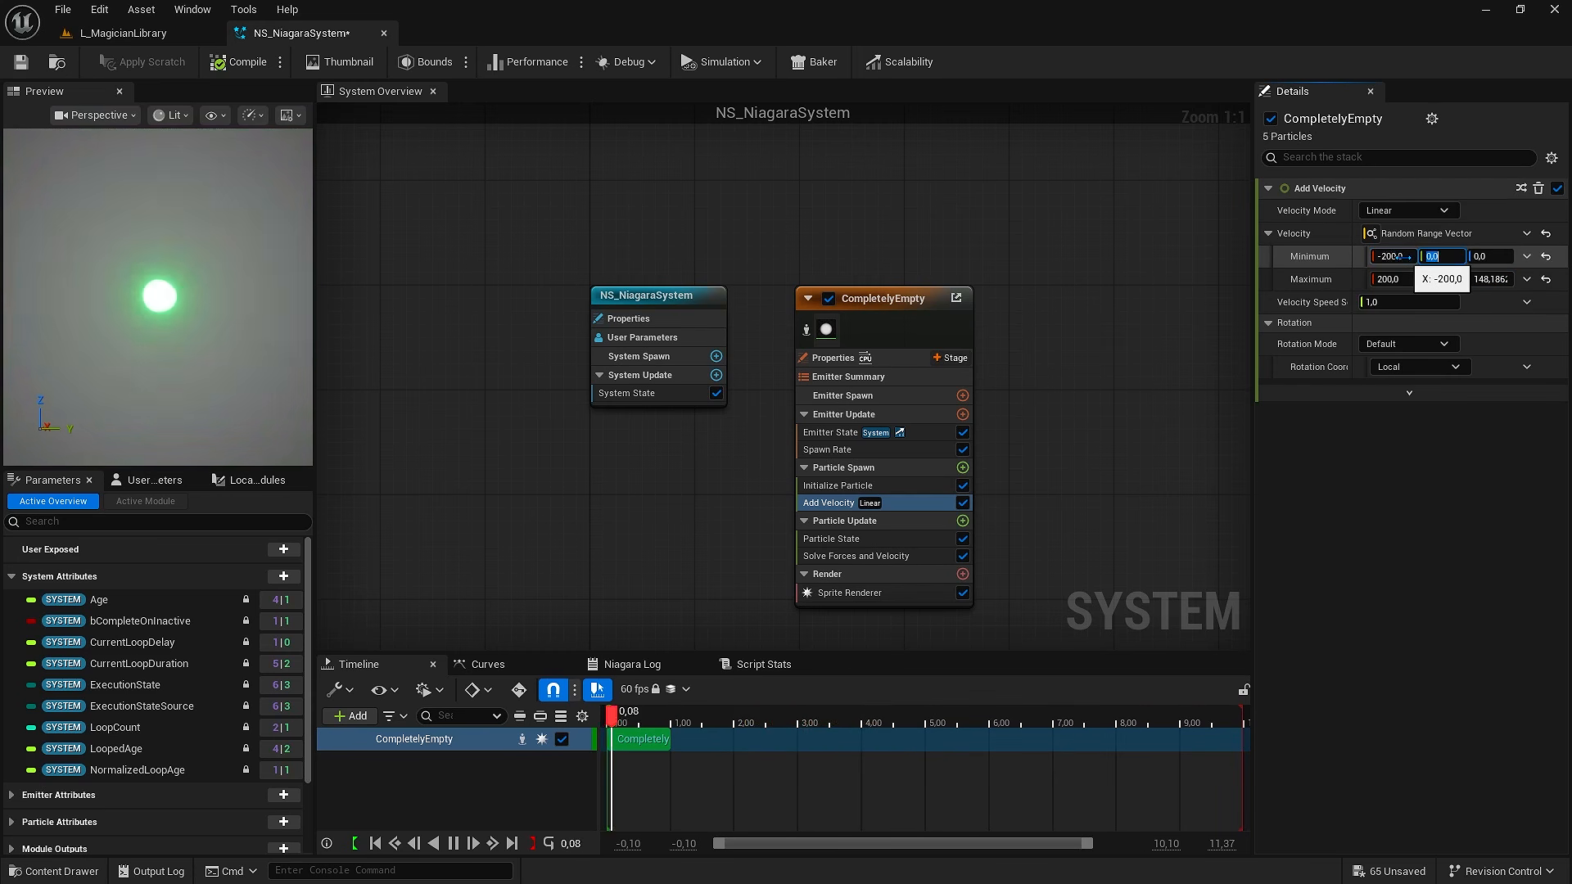
pyautogui.write('-200')
pyautogui.press('Tab')
pyautogui.write('-200')
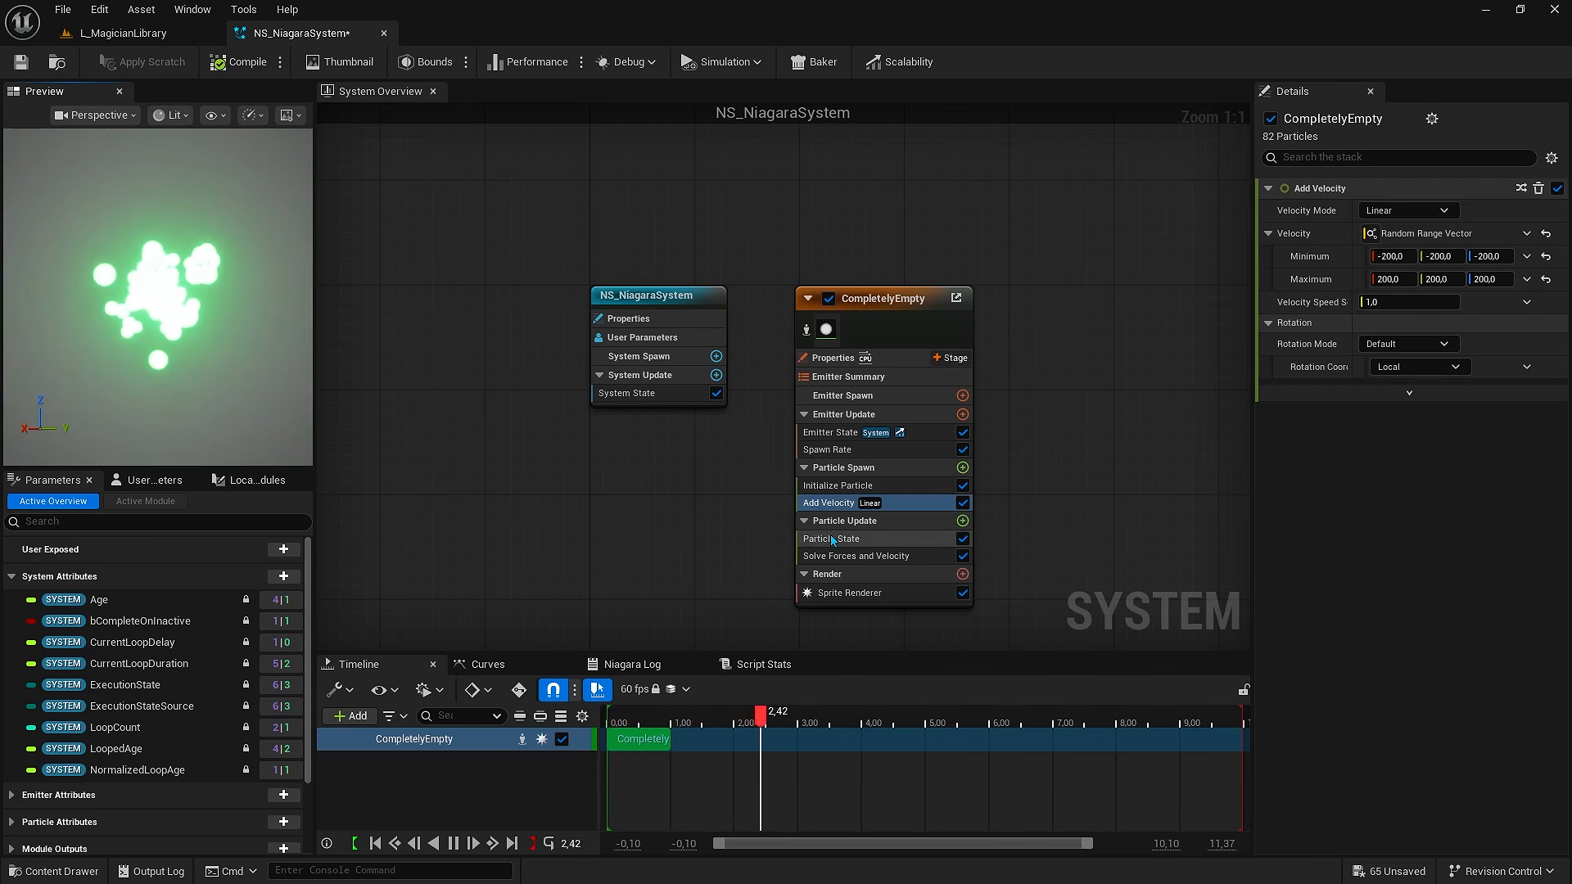
# Drive the Initialize Particle module's Color with a Random Range Linear Color and set its Minimum to magenta-pink (FF00C4FF)
pyautogui.click(863, 487)
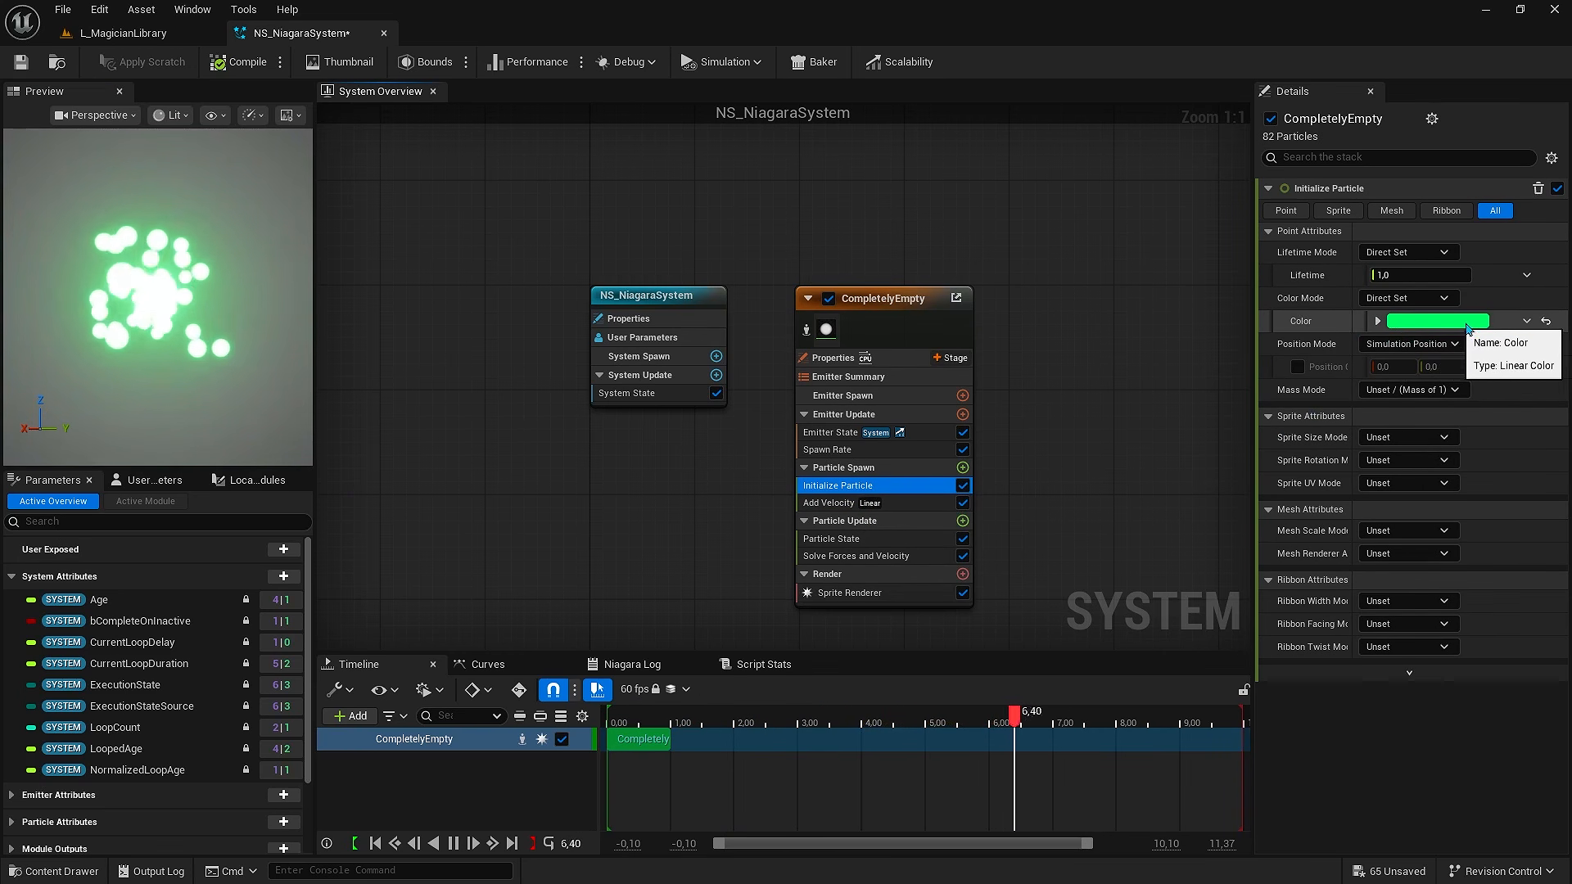
pyautogui.click(1530, 324)
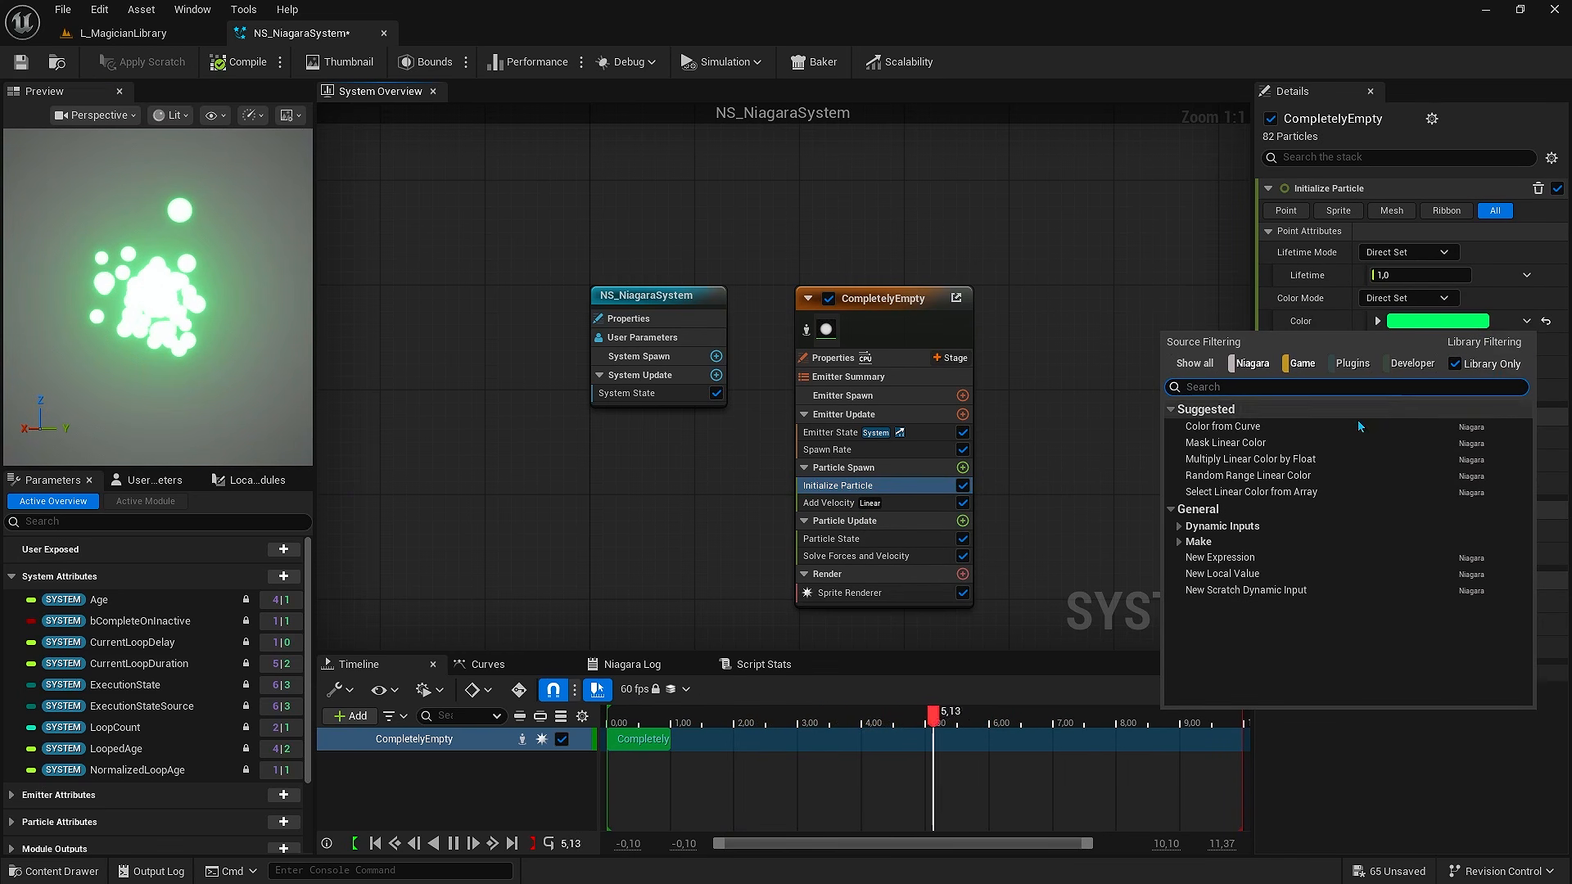
pyautogui.click(1267, 483)
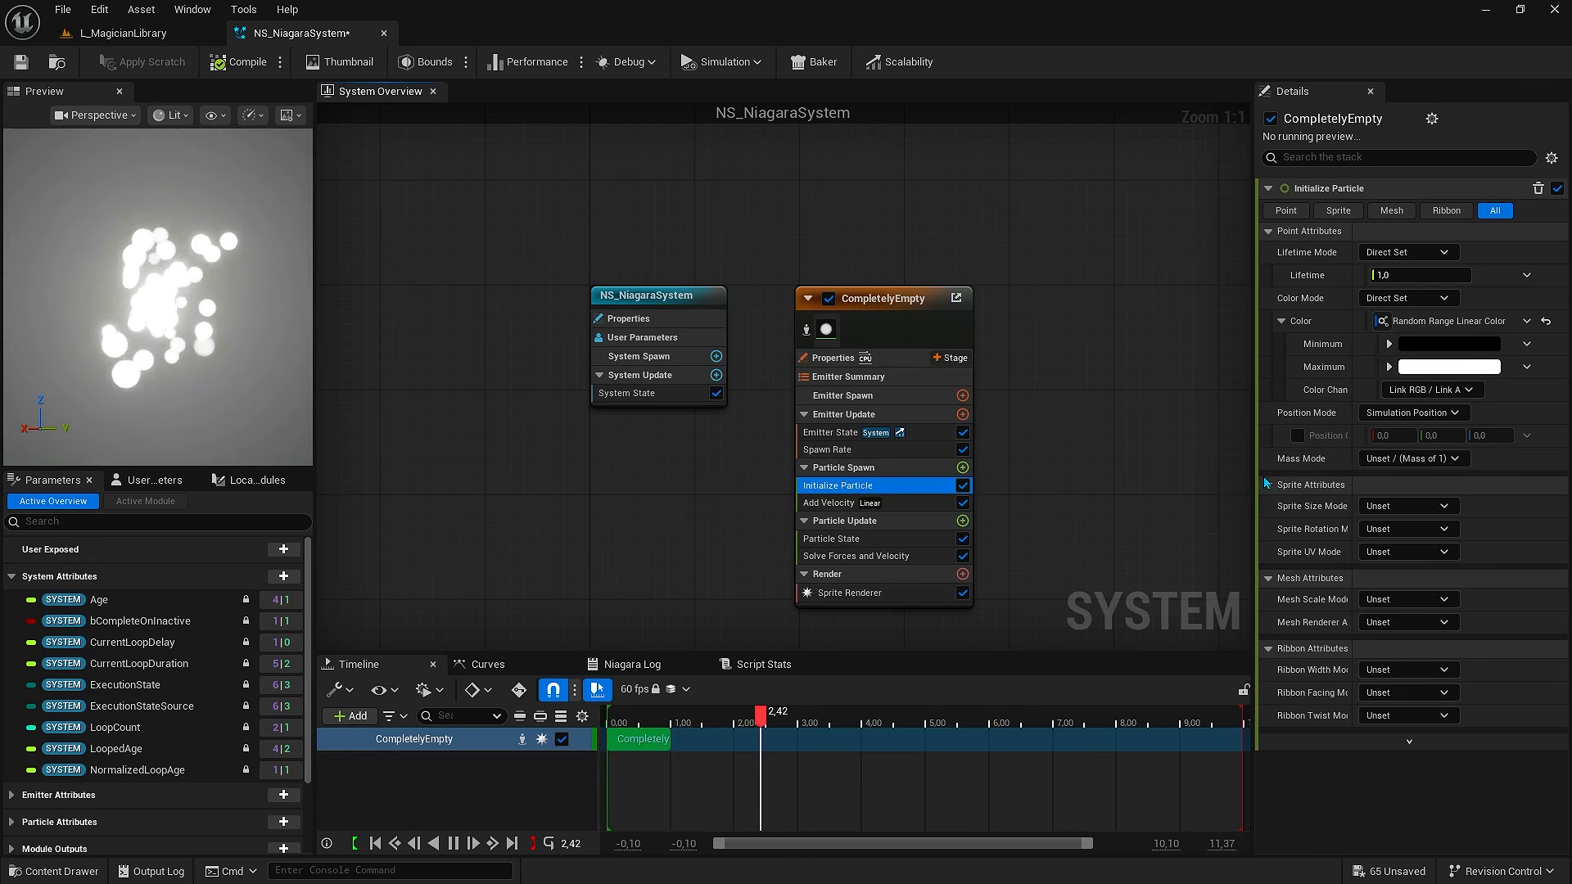
pyautogui.click(1449, 344)
pyautogui.click(1223, 422)
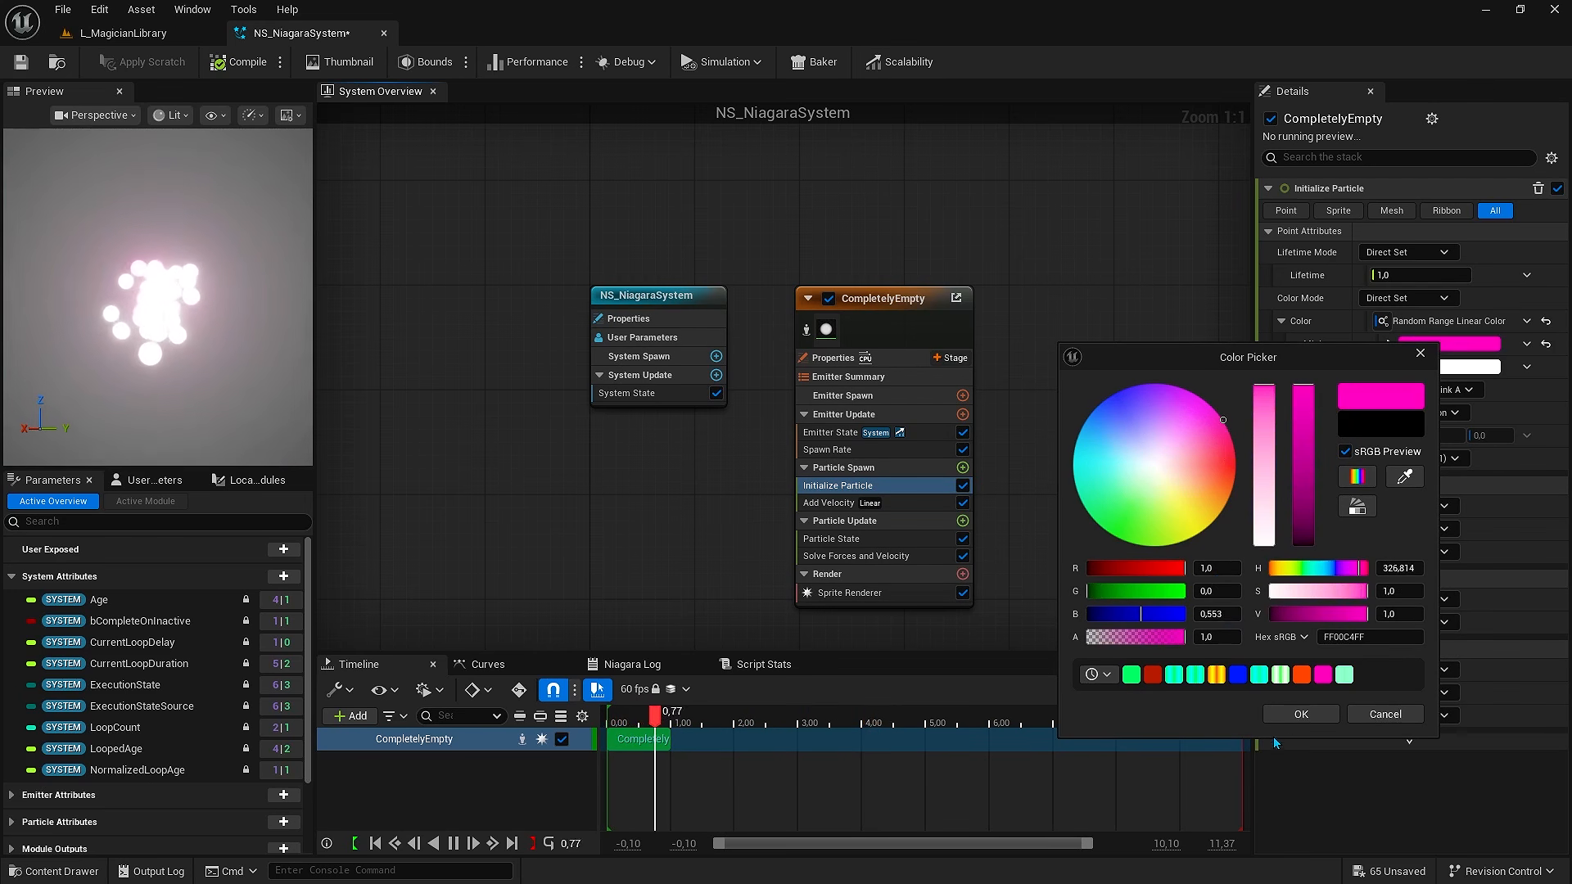
pyautogui.click(1301, 714)
# Set the random color range's Maximum to orange (FF6100FF) and the Sprite Size Mode to Random Uniform
pyautogui.click(1449, 367)
pyautogui.click(1079, 543)
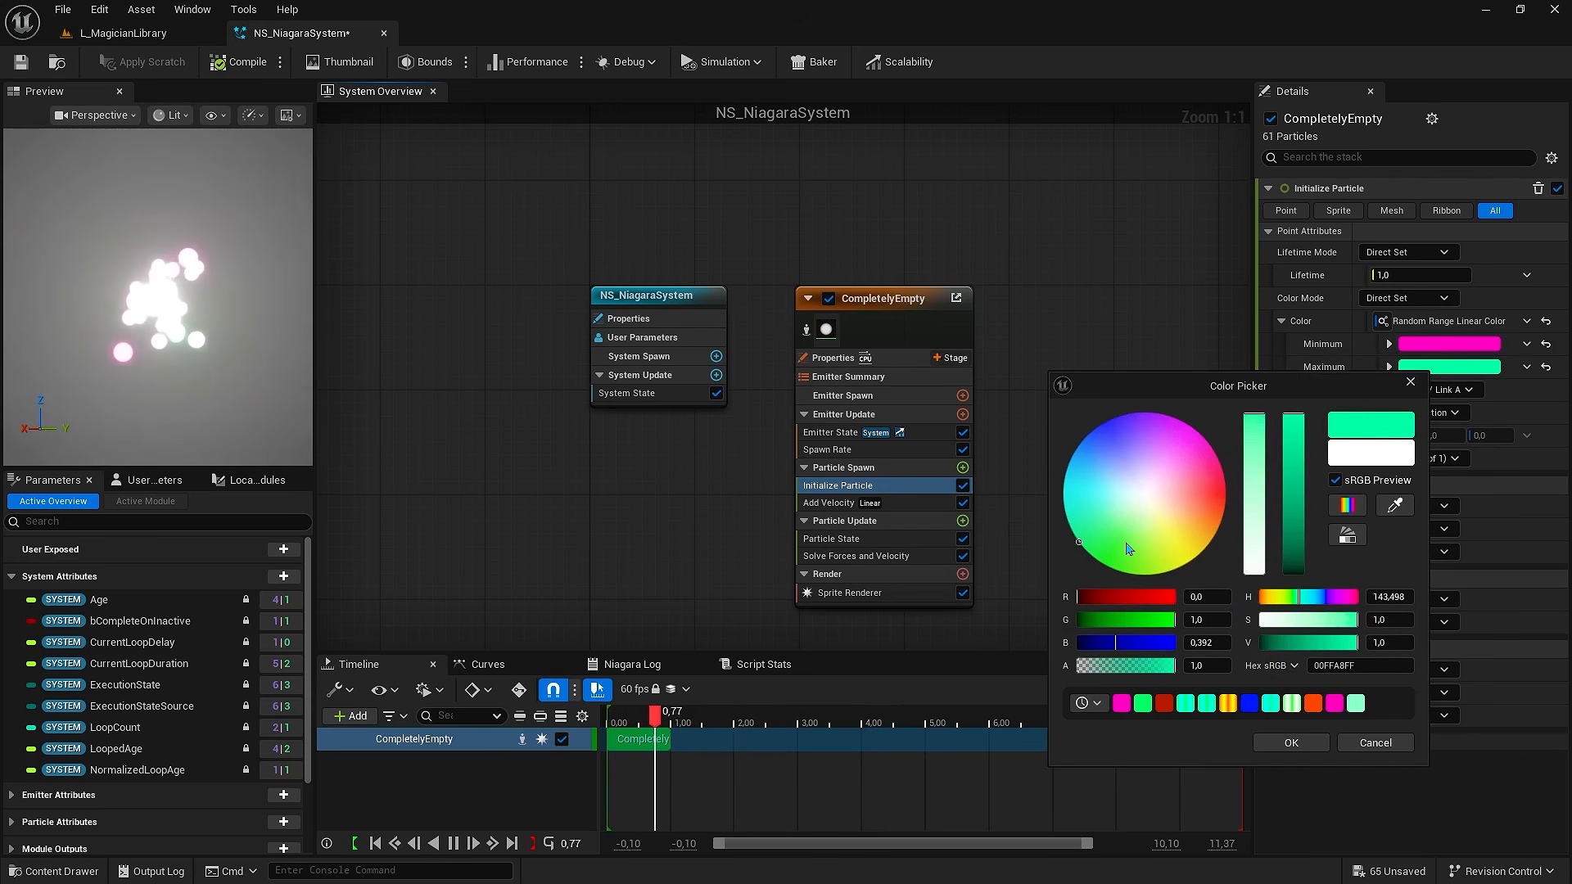
pyautogui.click(1223, 506)
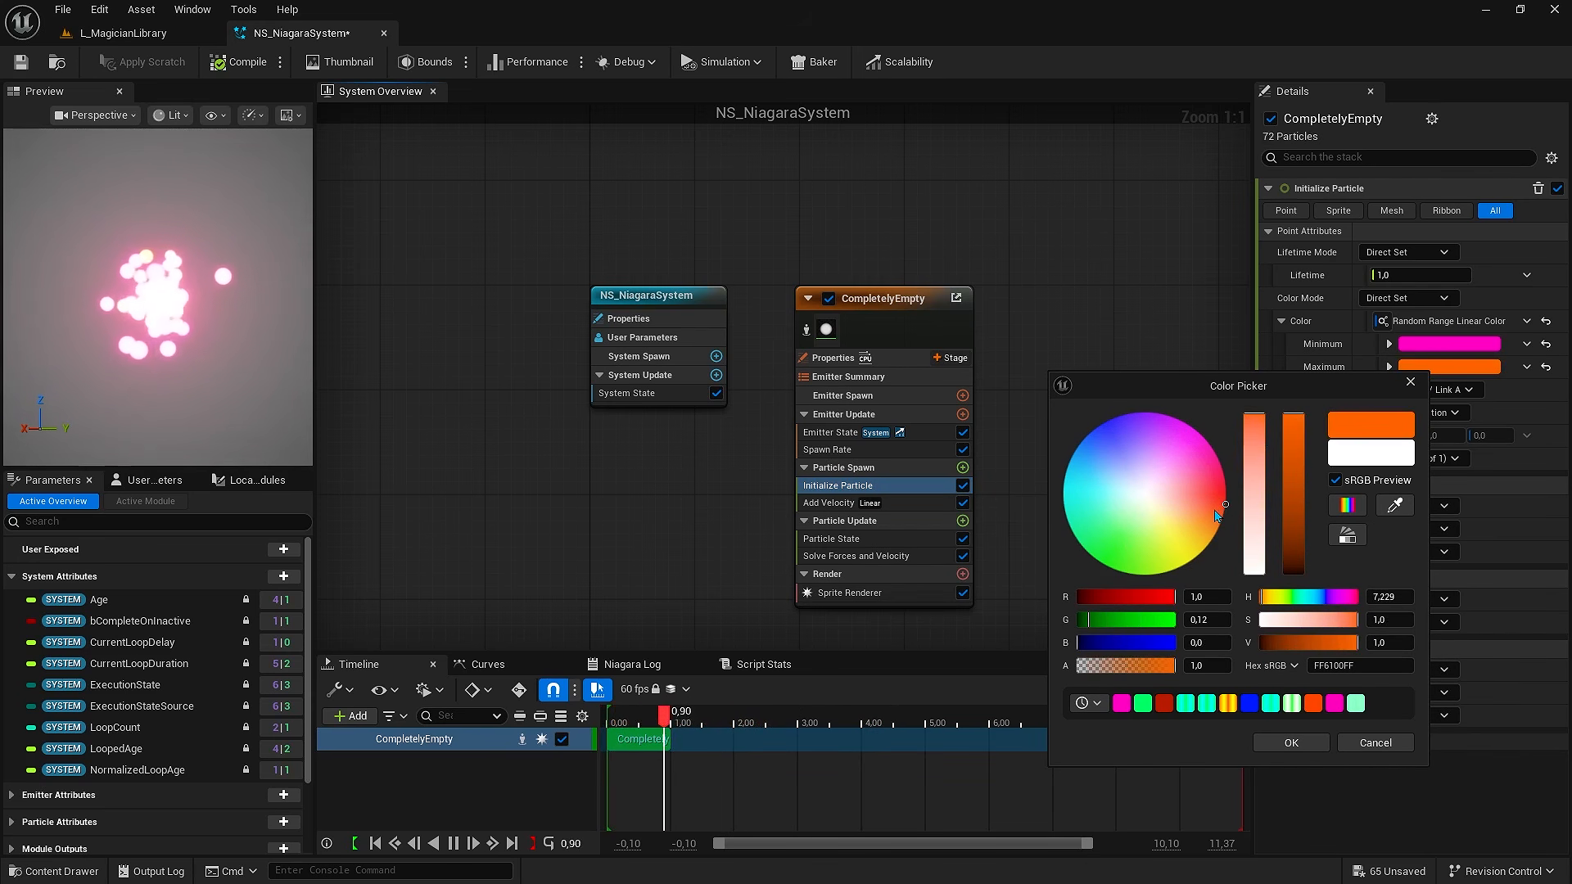
pyautogui.click(1317, 736)
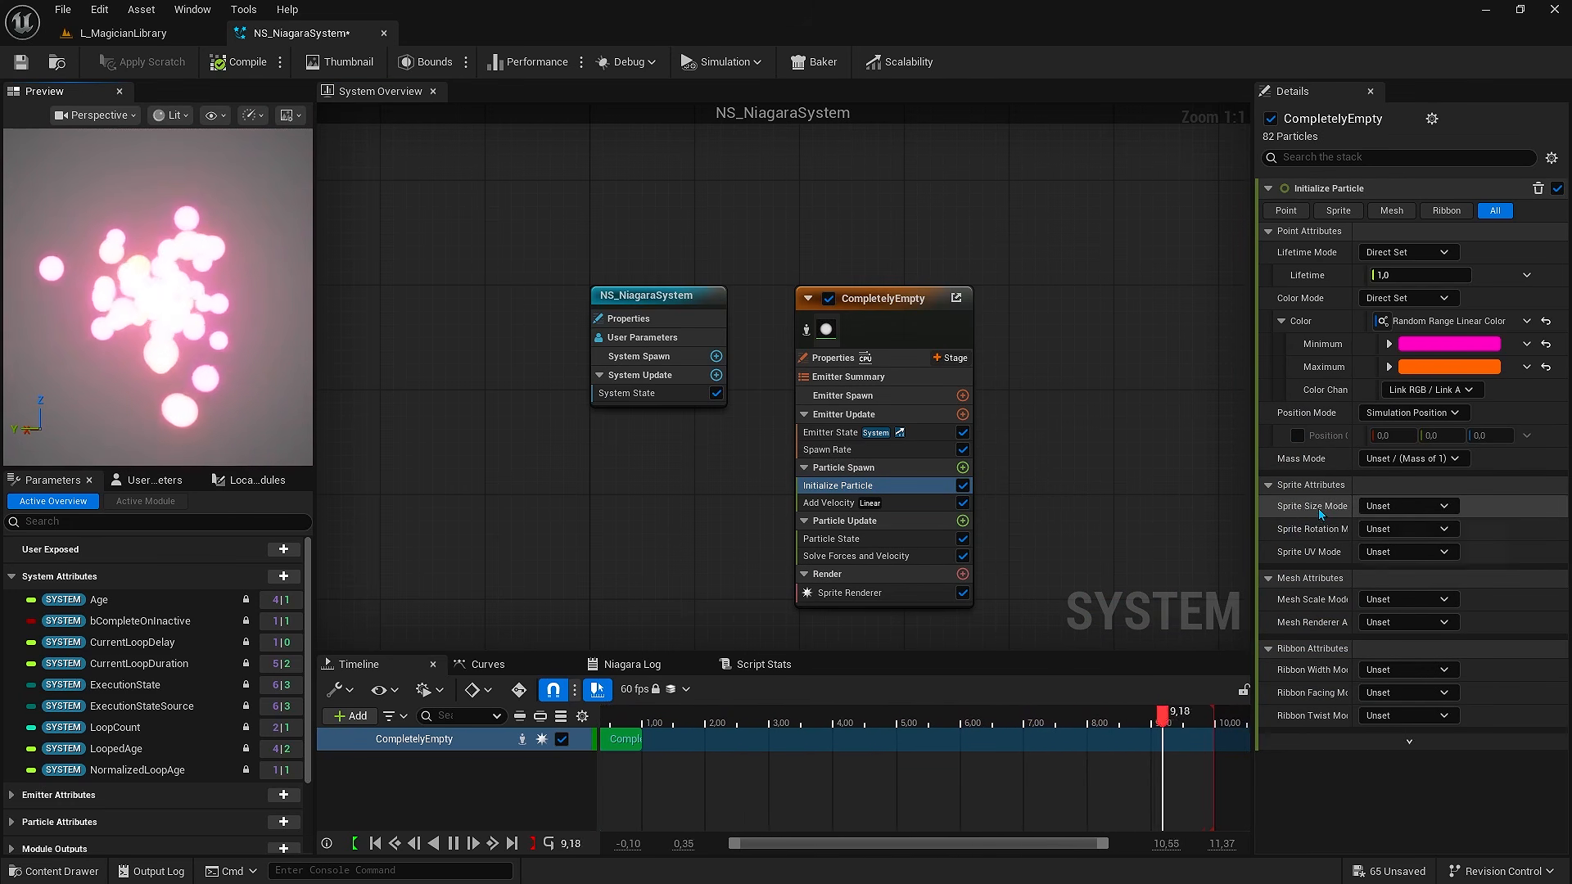
pyautogui.click(1386, 507)
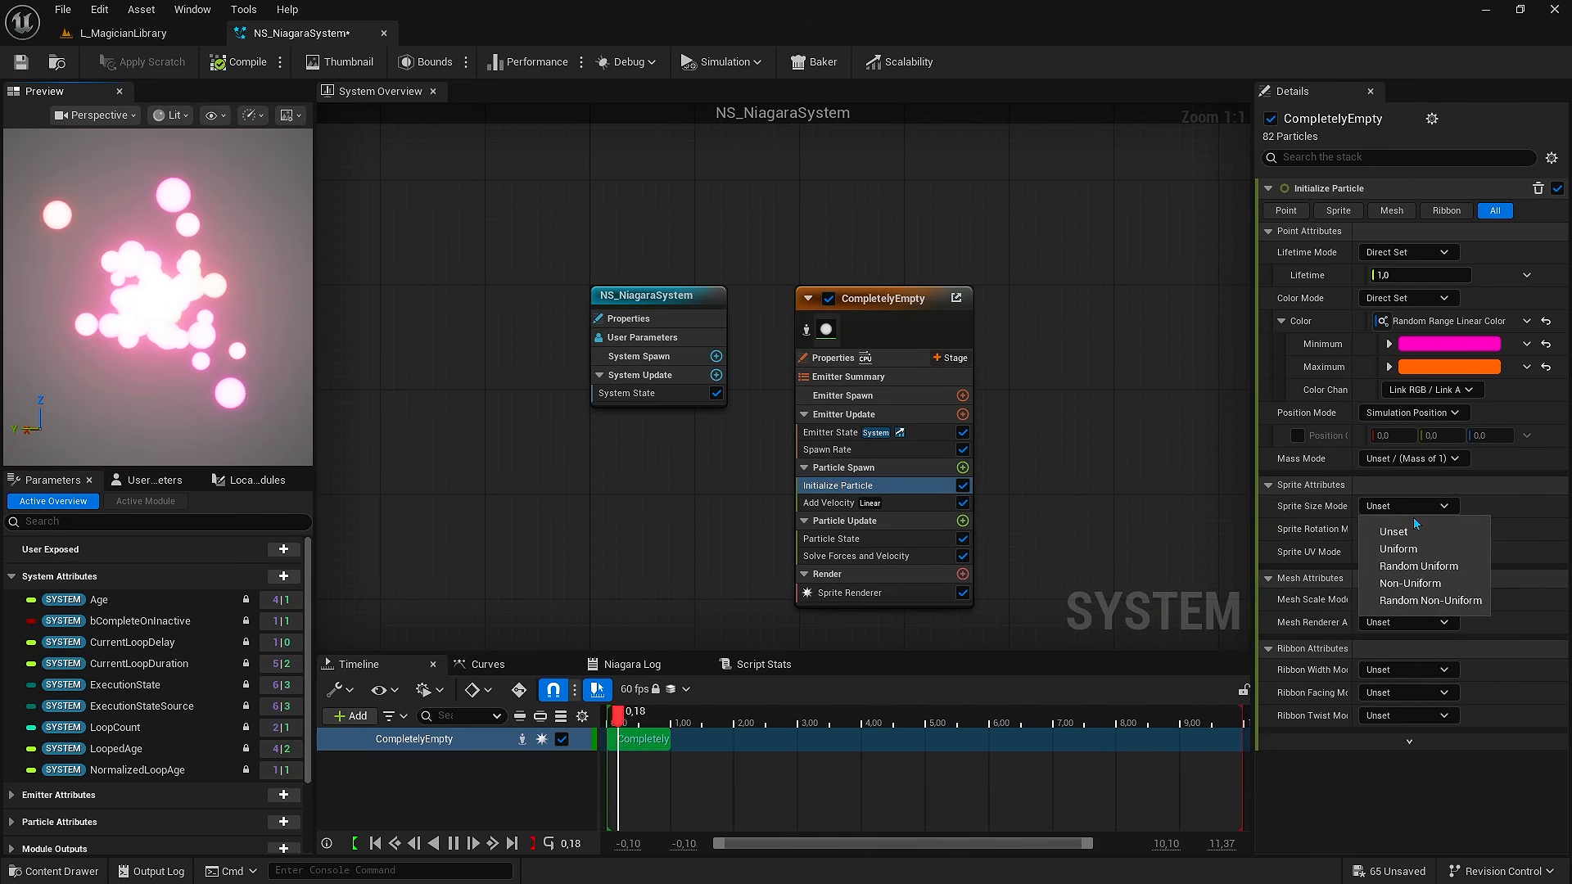
pyautogui.click(1431, 566)
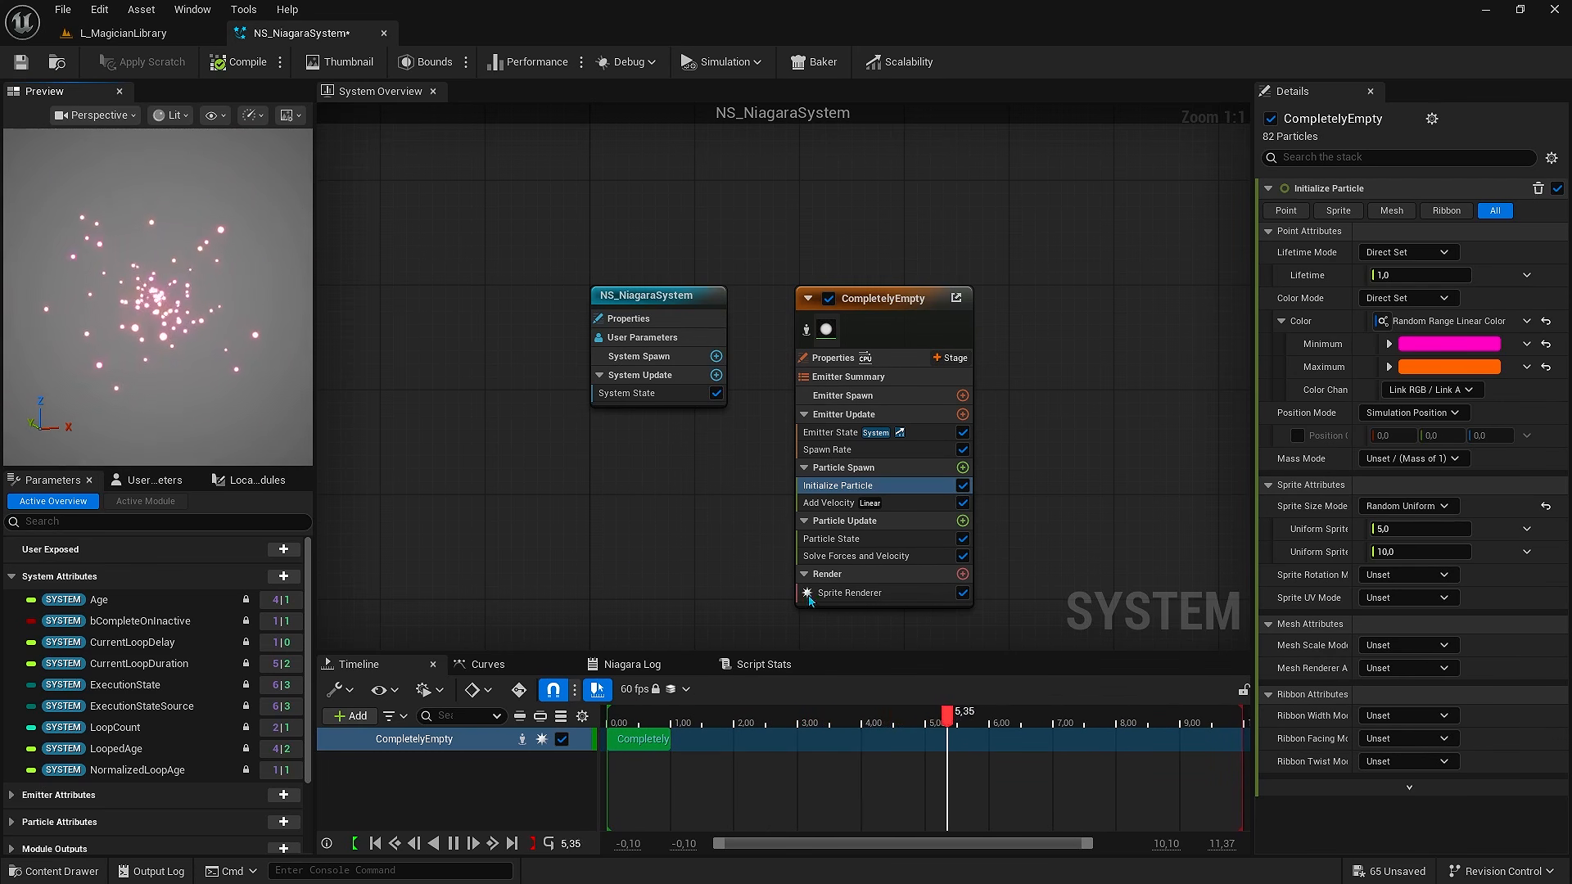
# Open the Sprite Renderer's DefaultSpriteMaterial, examine the nodes feeding its Emissive Color and Opacity, and return to NS_NiagaraSystem
pyautogui.click(863, 596)
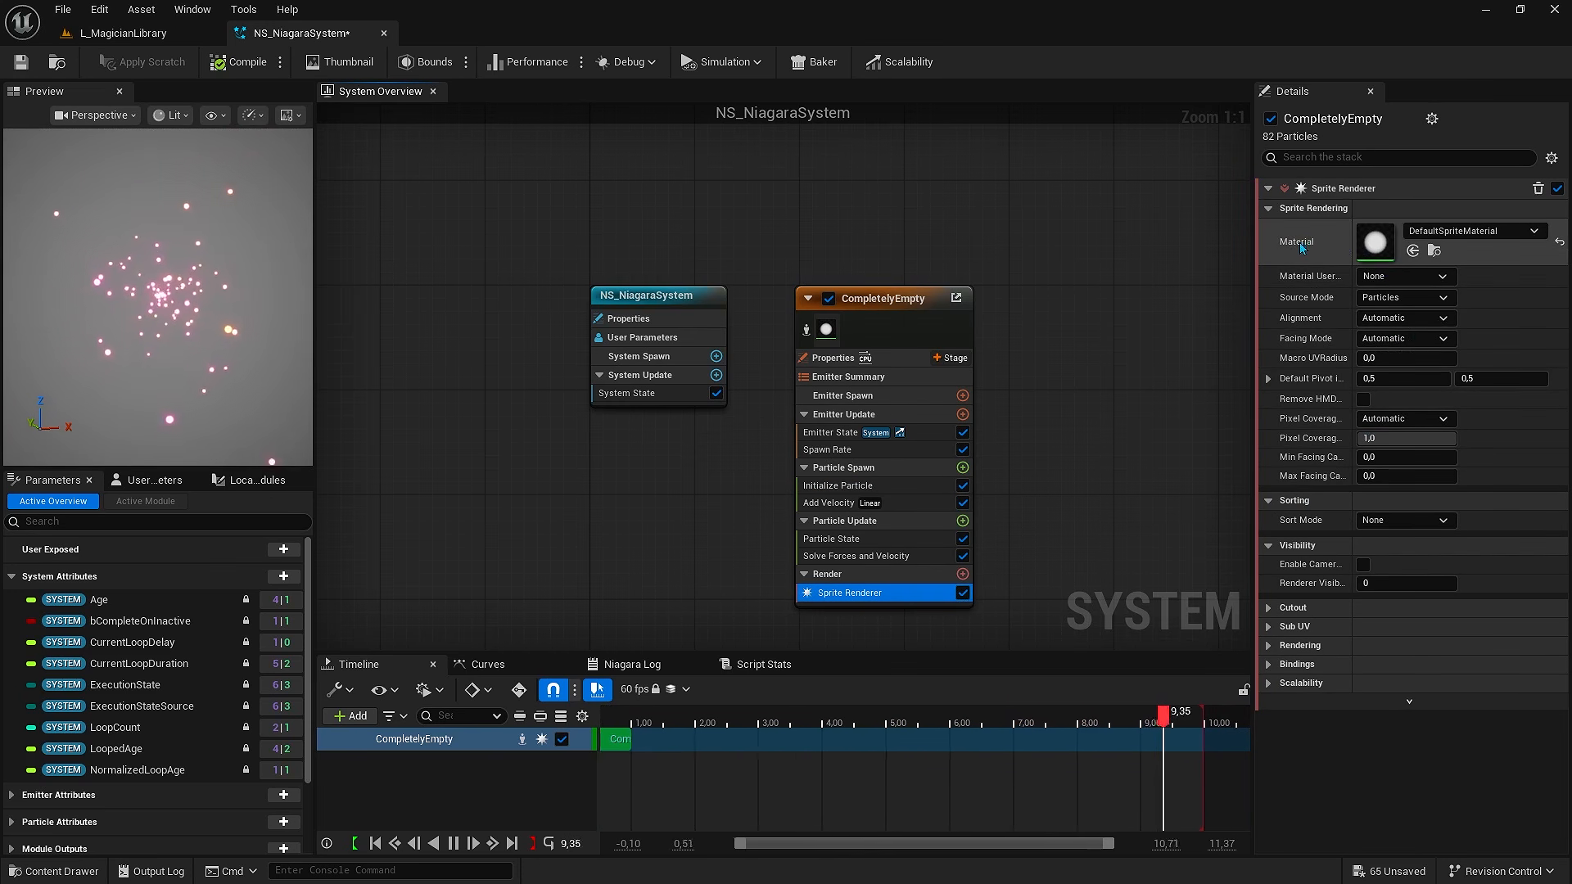
pyautogui.doubleClick(1381, 258)
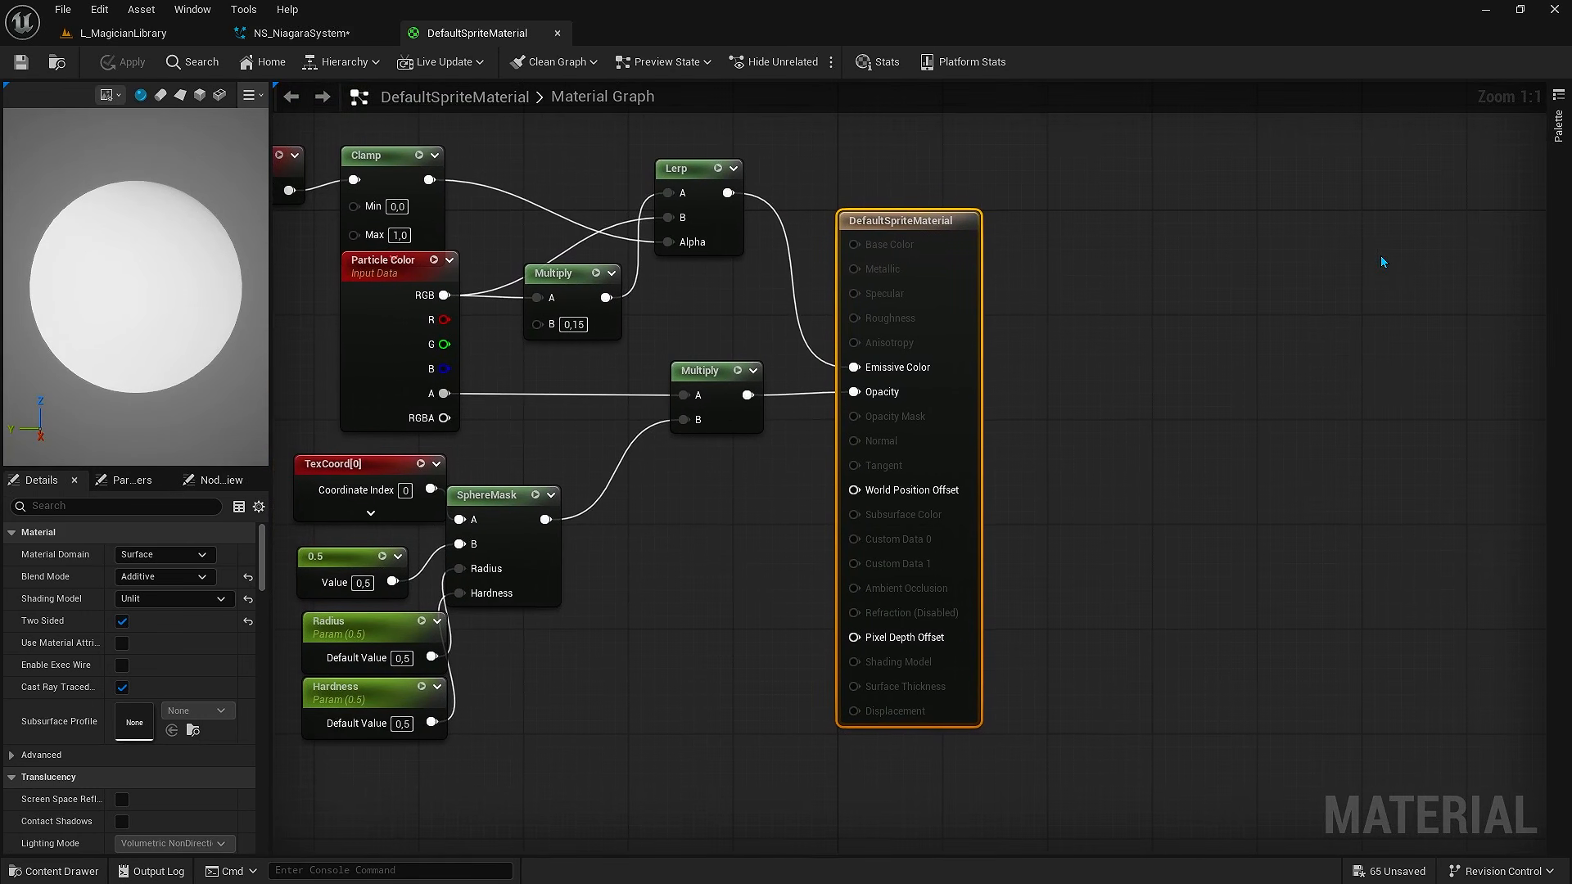
pyautogui.moveTo(812, 516); pyautogui.dragTo(999, 544, button='right')
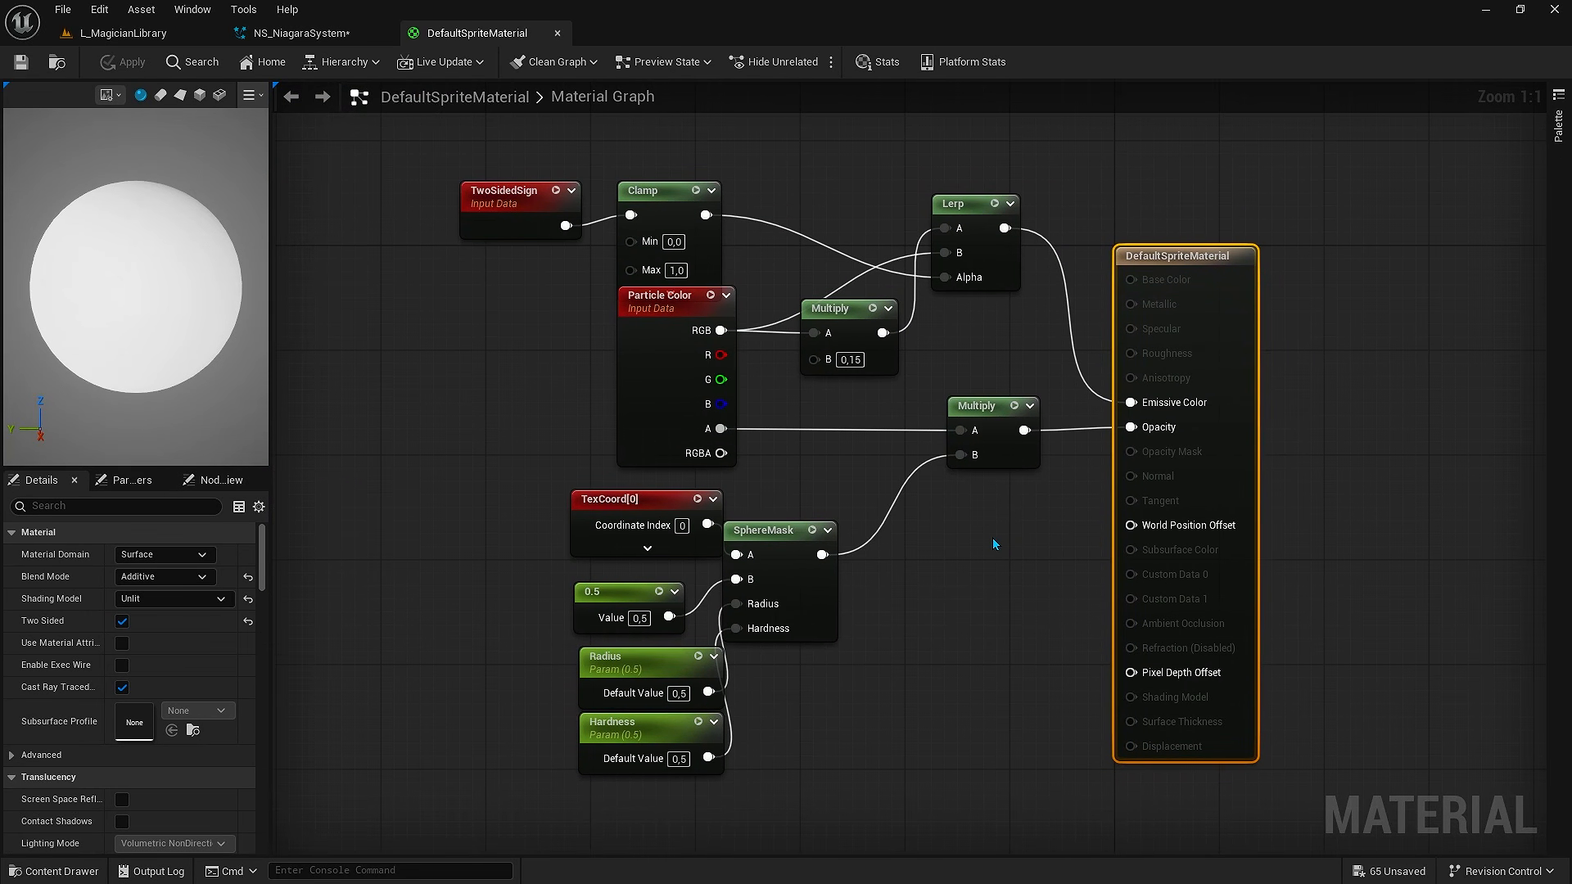
pyautogui.moveTo(992, 538); pyautogui.dragTo(450, 801)
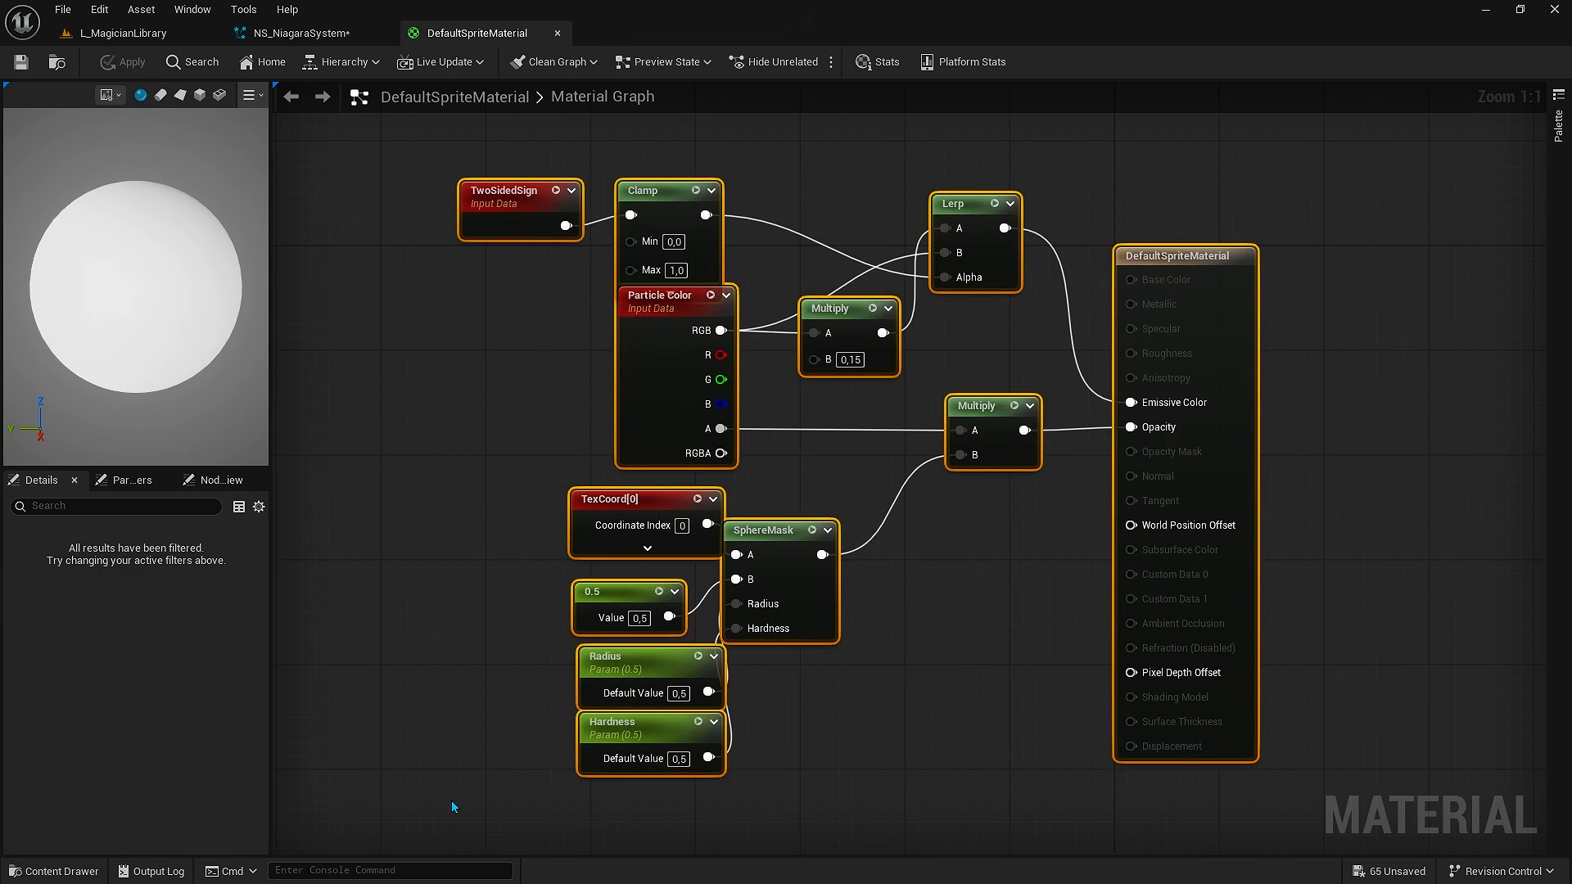
pyautogui.click(317, 43)
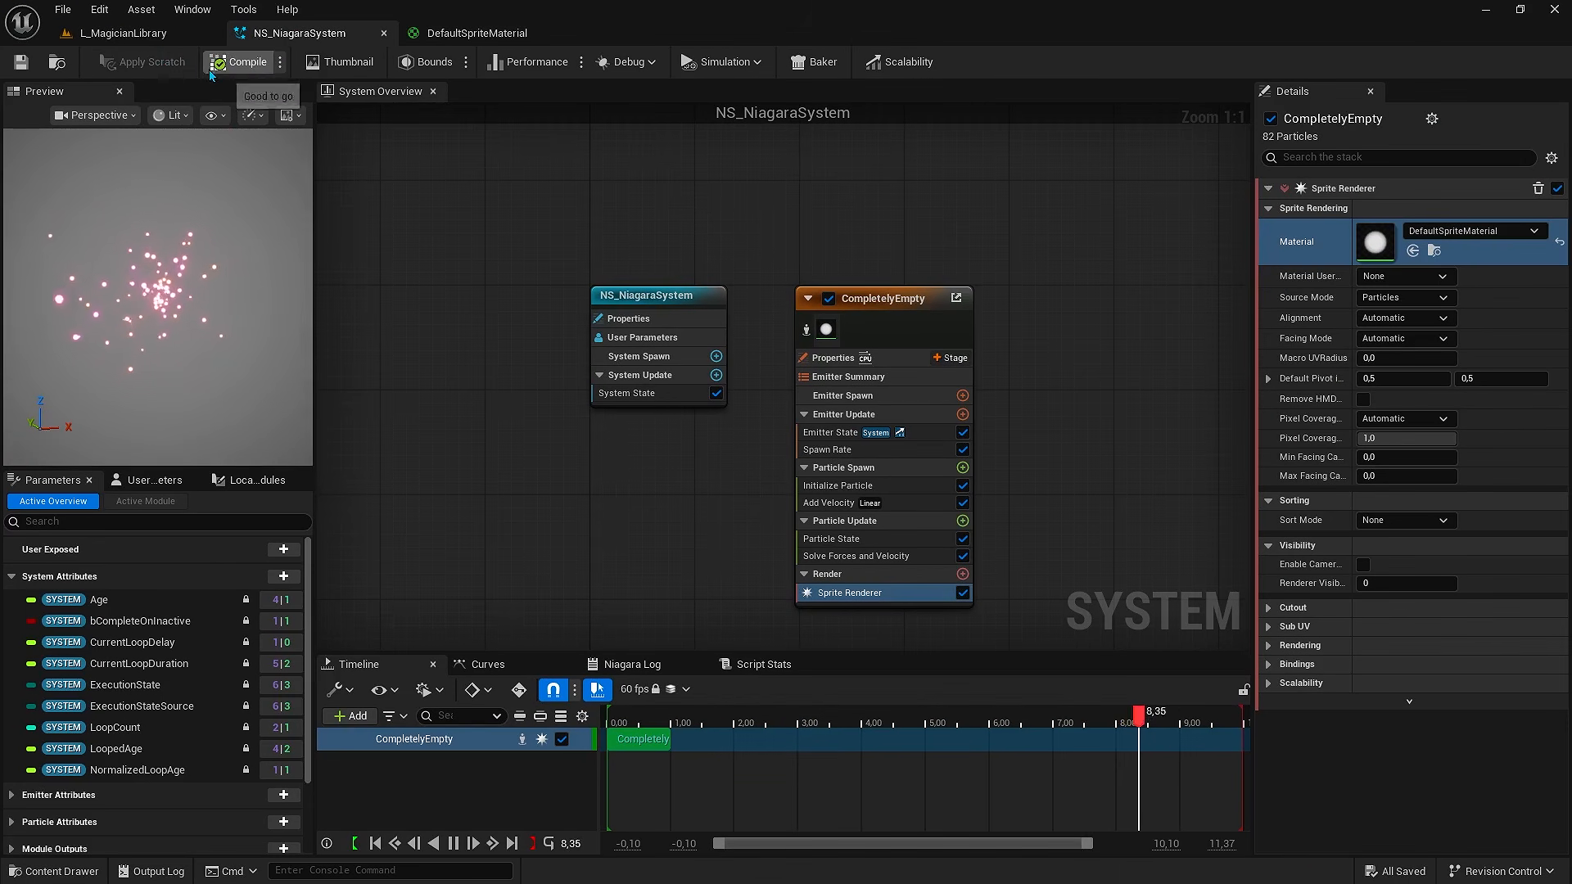
# Place NS_NiagaraSystem in the L_MagicianLibrary level by the green crystal on the balcony and view the particles from other angles
pyautogui.click(123, 34)
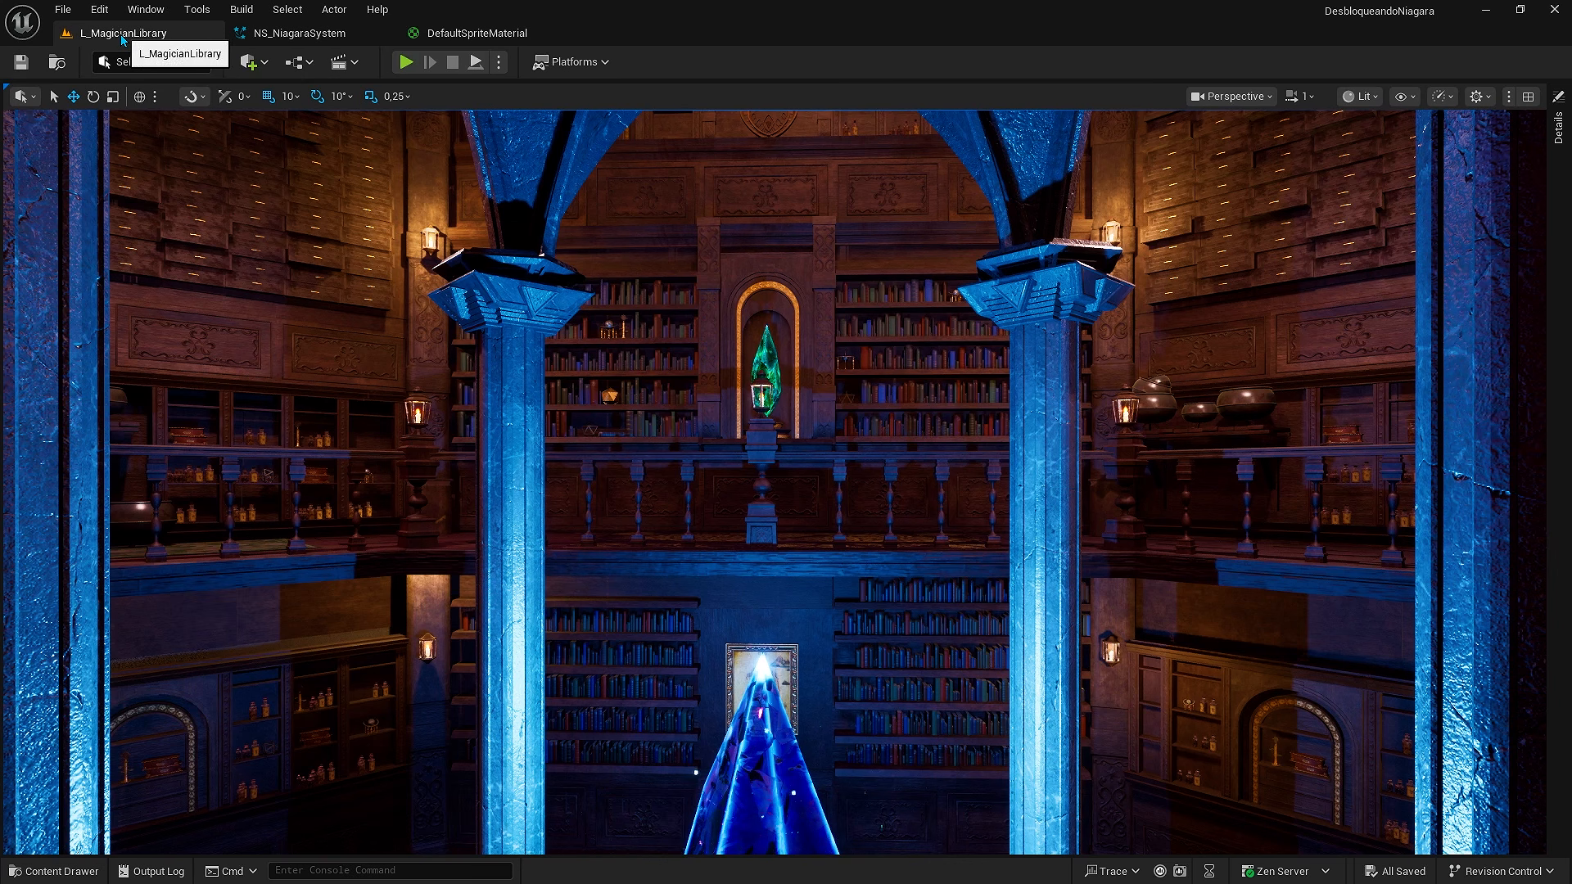
pyautogui.click(514, 389)
pyautogui.hotkey('ctrl', 'space')
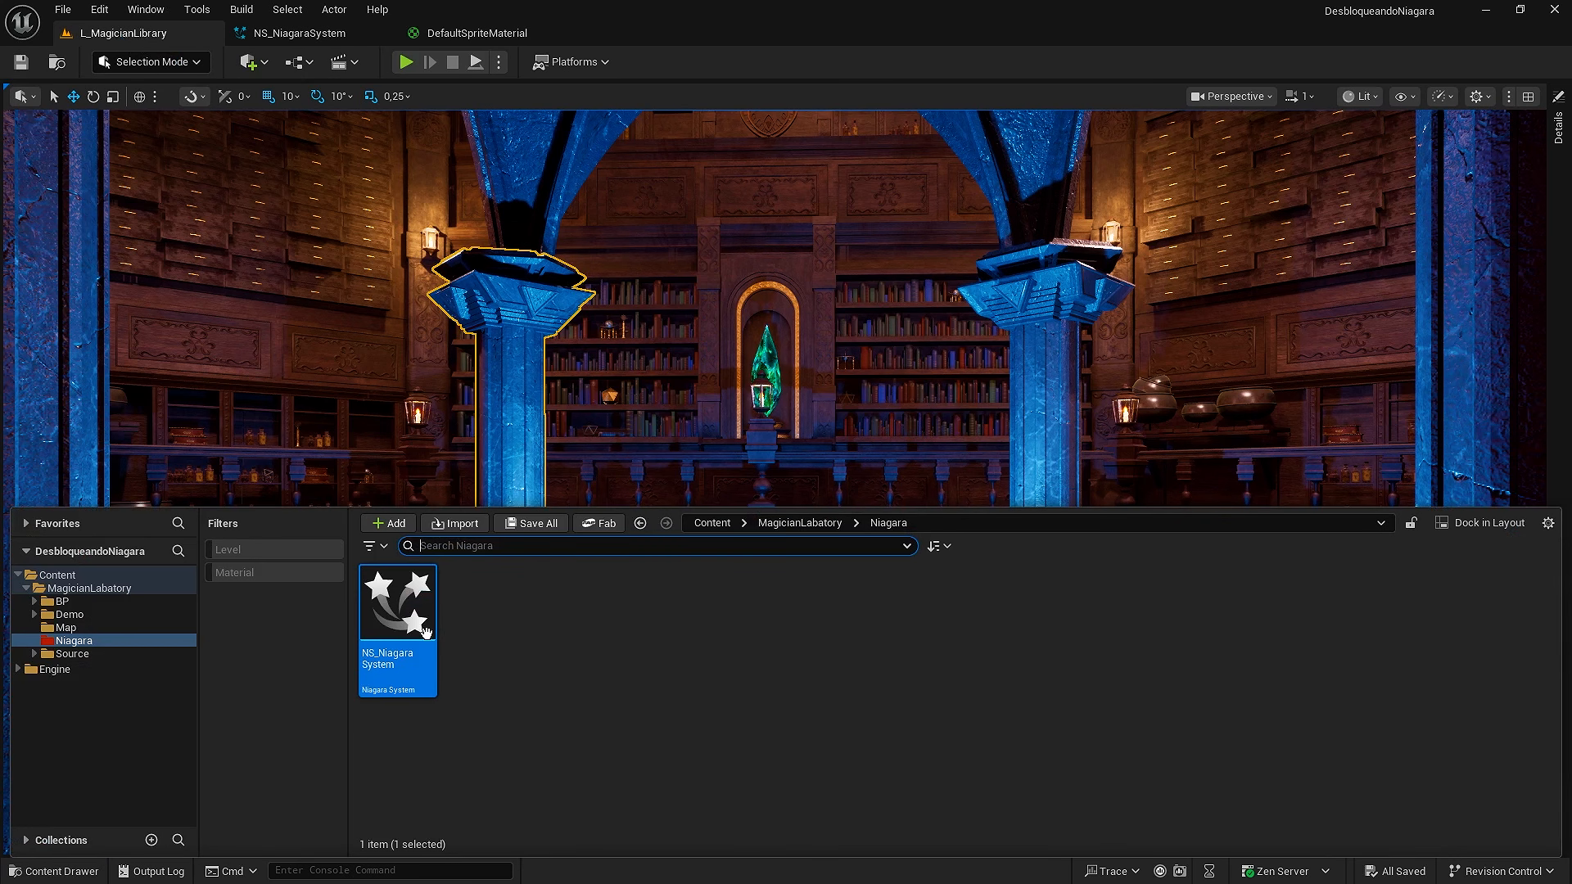
pyautogui.moveTo(424, 631); pyautogui.dragTo(763, 394)
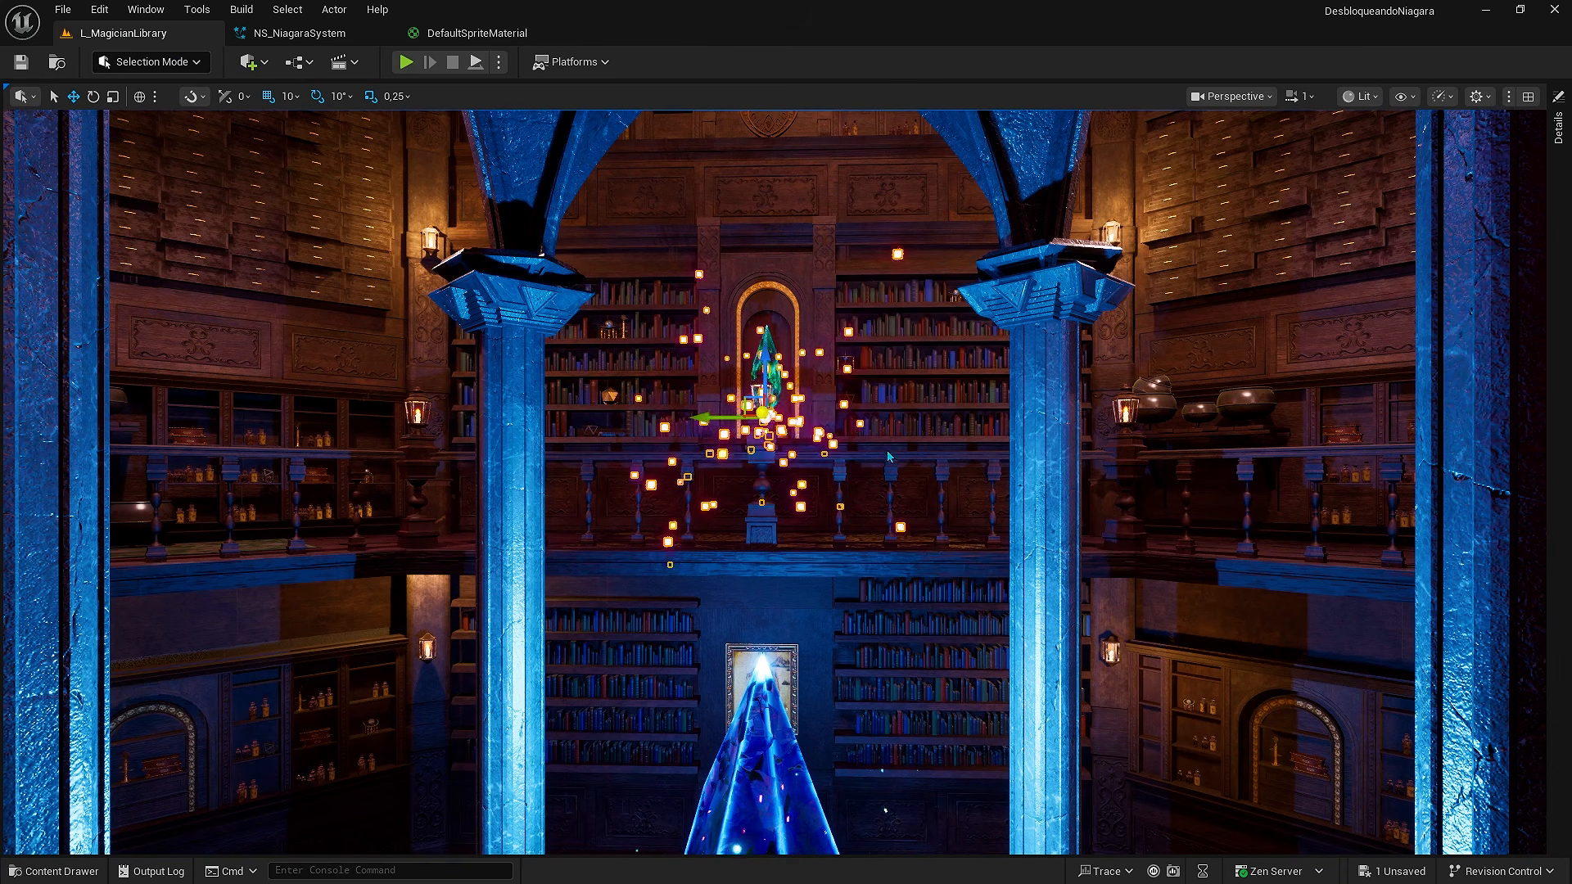
pyautogui.moveTo(827, 317); pyautogui.dragTo(1005, 571, button='right')
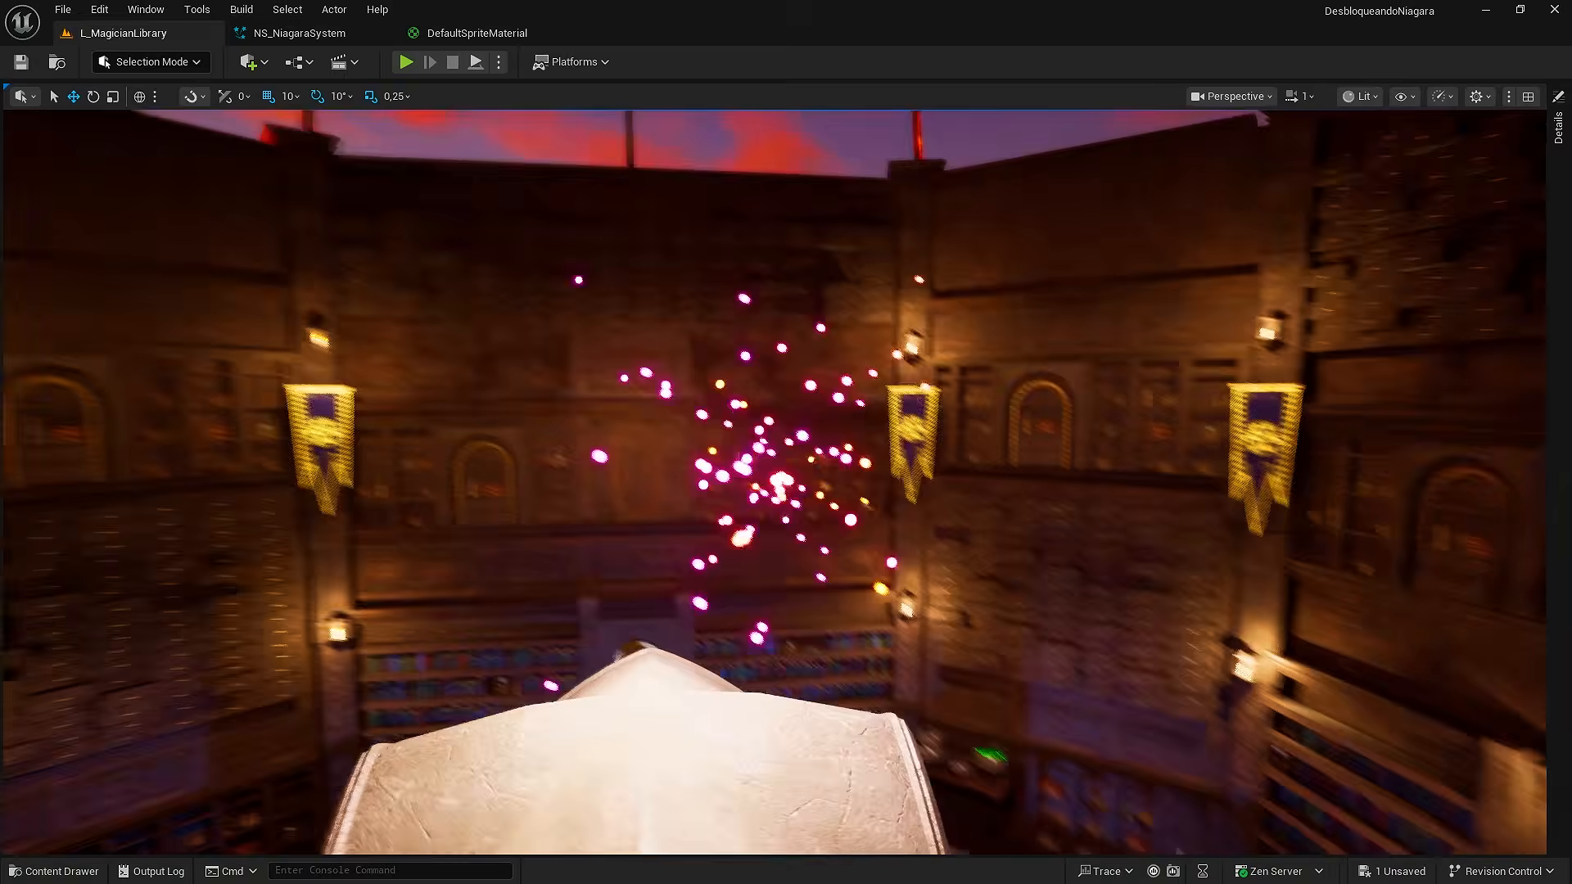
pyautogui.keyDown('alt'); pyautogui.moveTo(1005, 571); pyautogui.dragTo(368, 467); pyautogui.keyUp('alt')
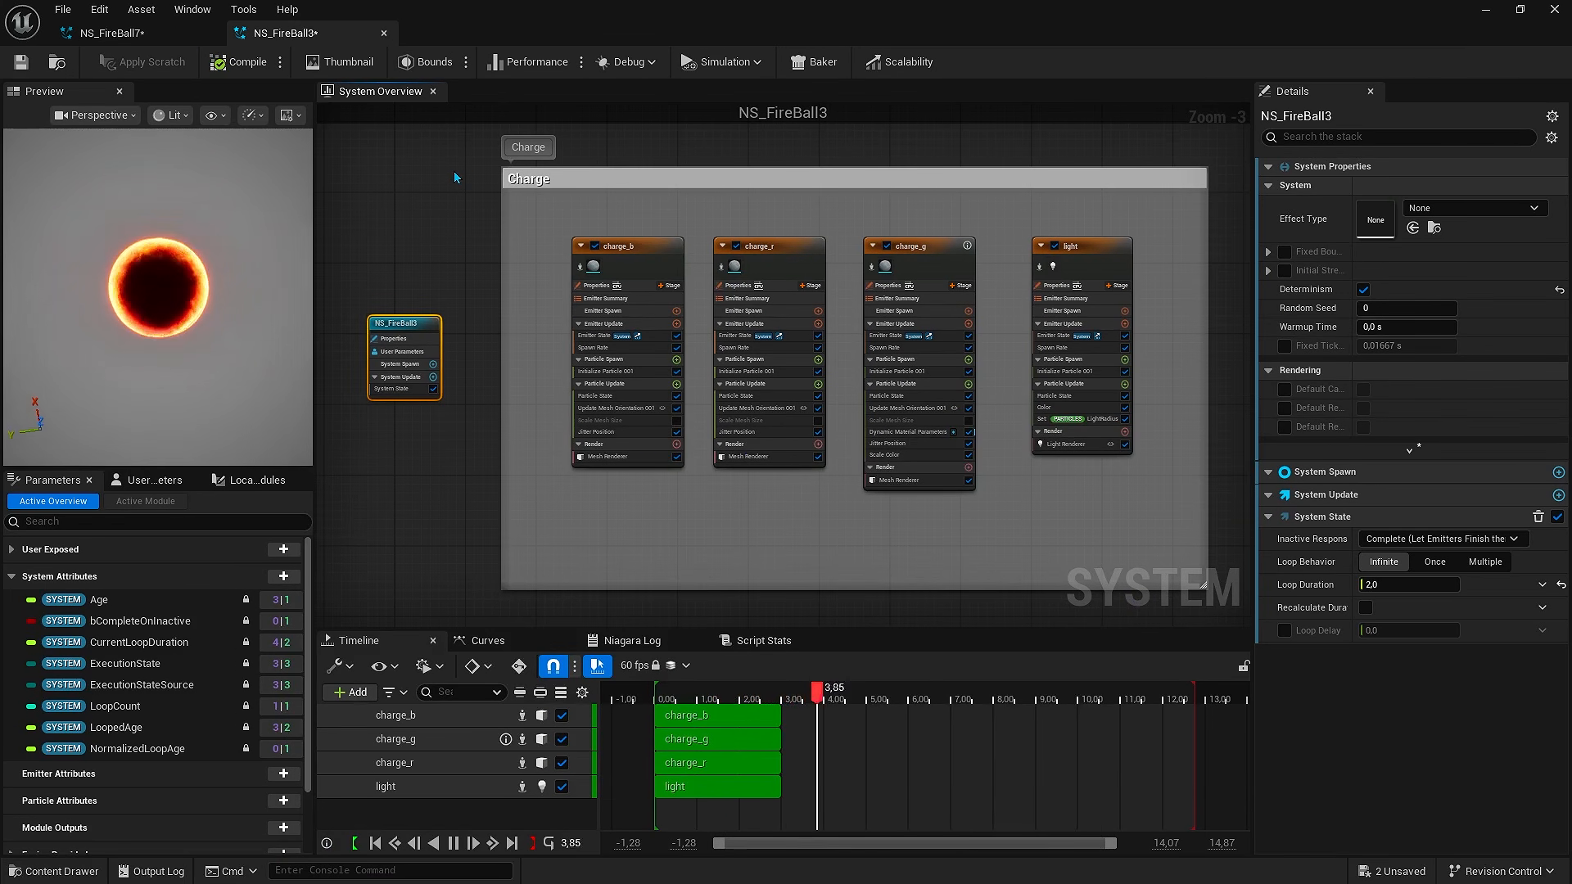
# Select the Charge comment group with its charge_b, charge_r, charge_g and light emitters in NS_FireBall3
pyautogui.click(584, 190)
pyautogui.moveTo(1097, 496); pyautogui.dragTo(1147, 491)
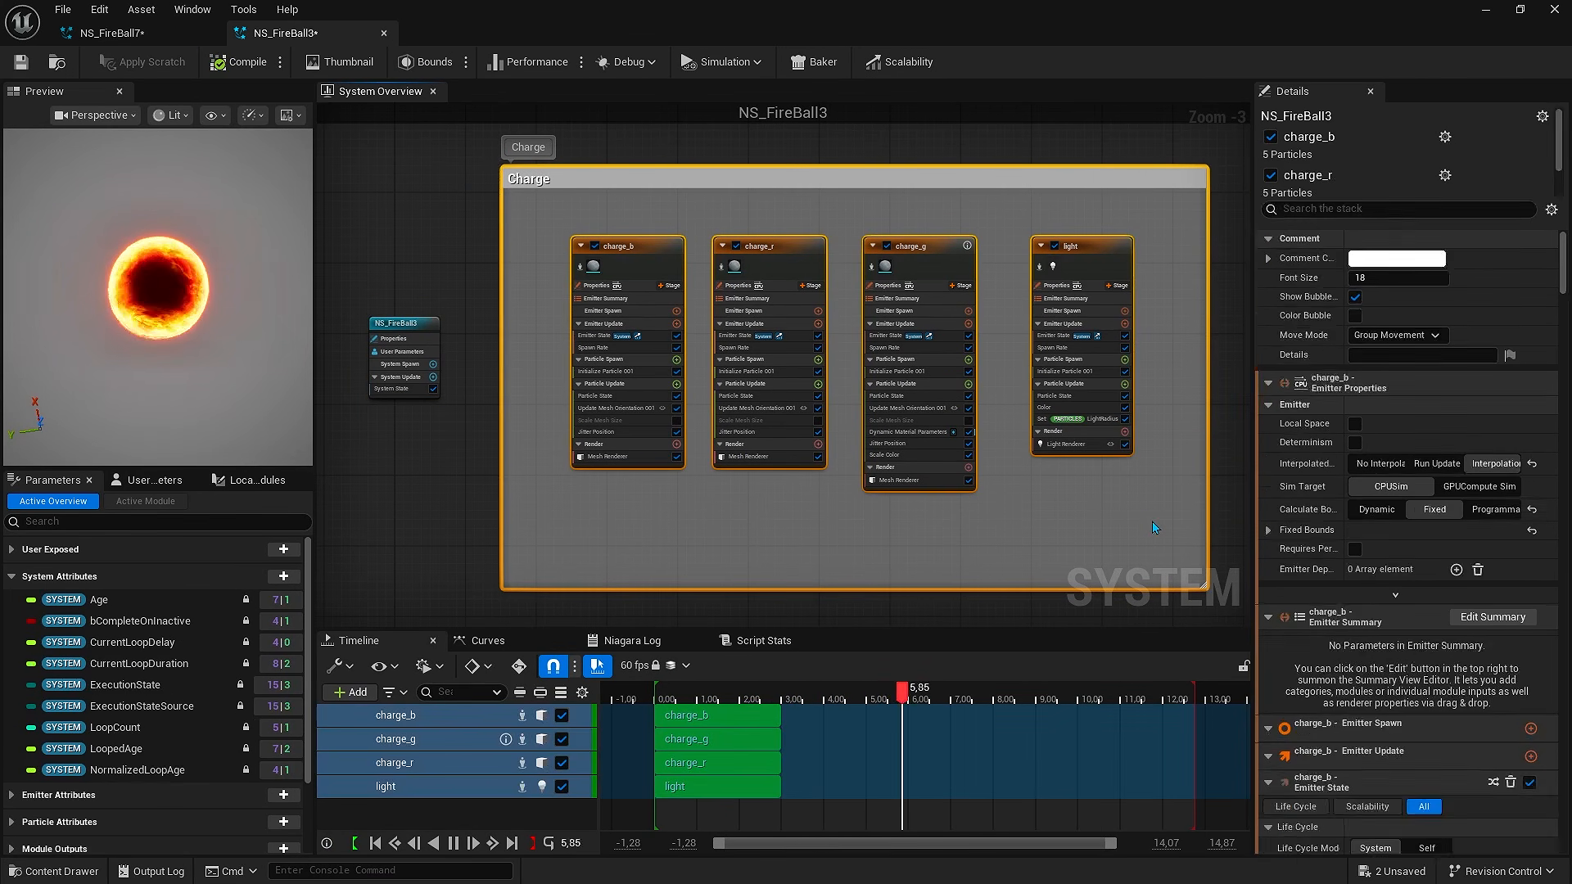